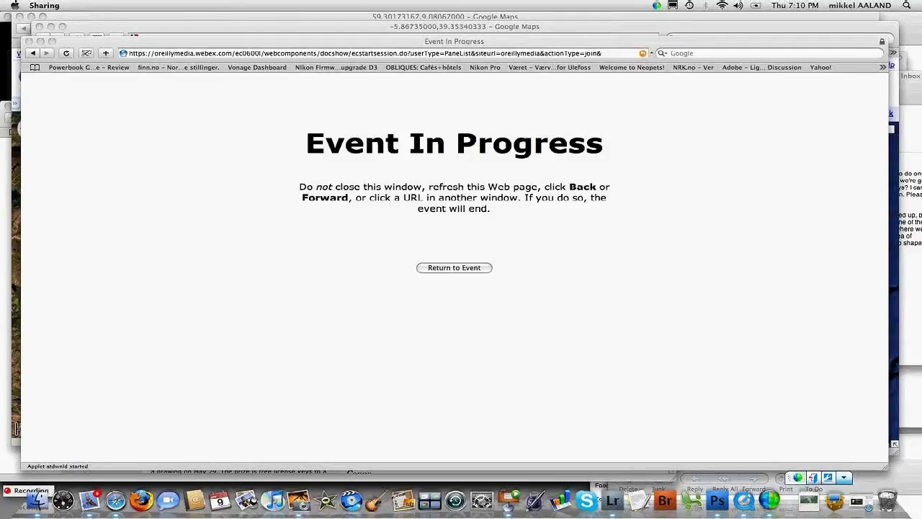
Switch to Adobe Lightroom 2 and open the snowy night road photo in the Develop module
key(super+Tab)
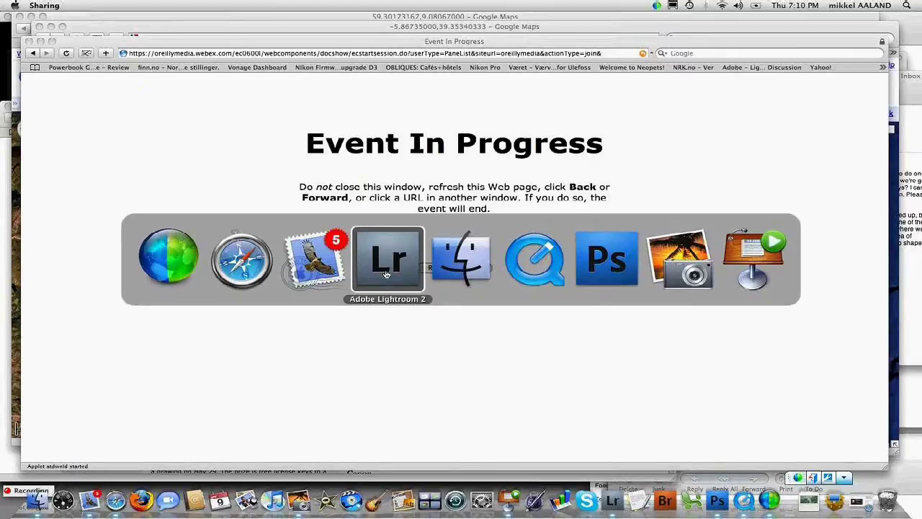
click(386, 274)
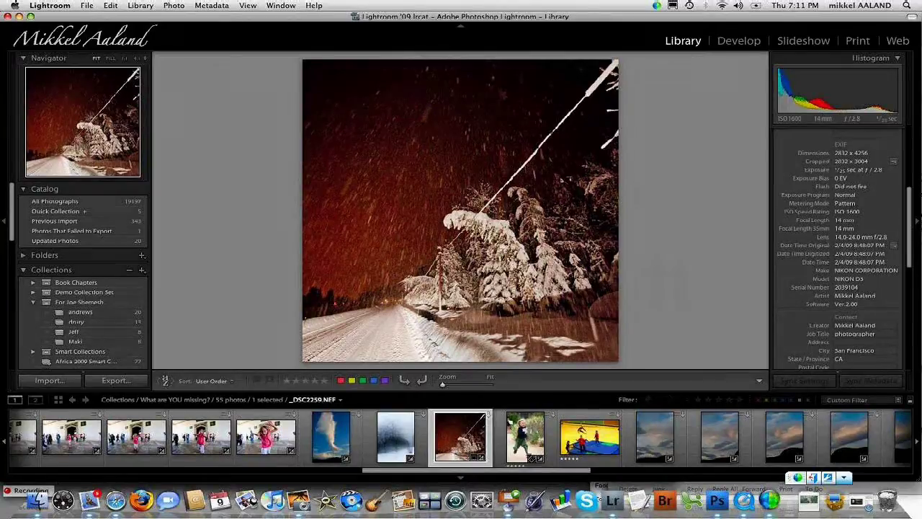
click(740, 41)
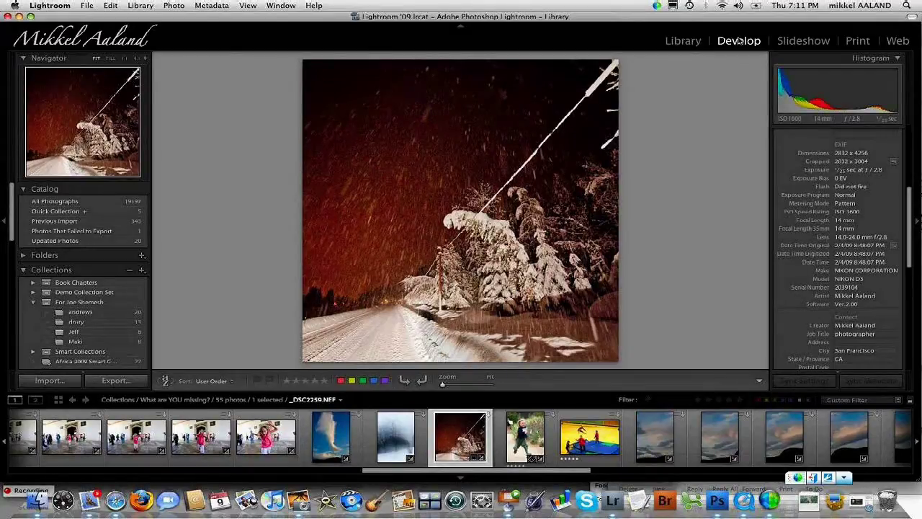
click(738, 41)
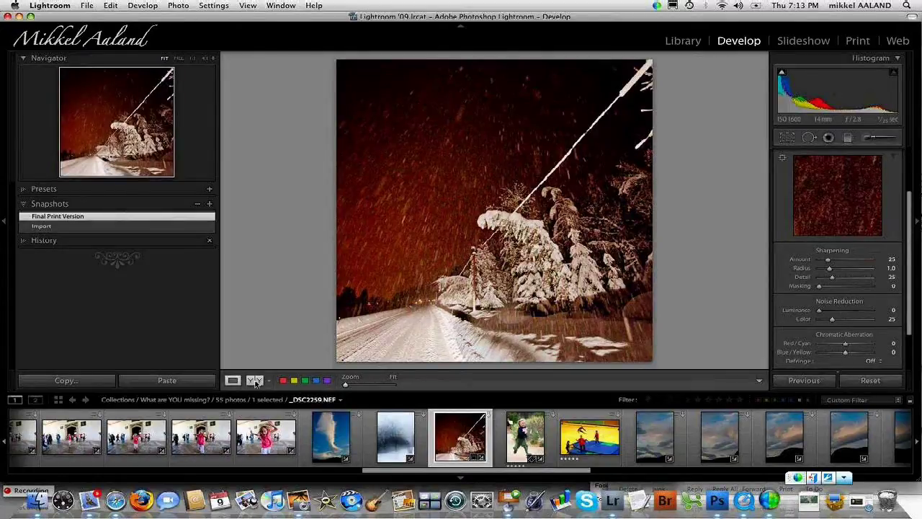
Compare the before and after versions of the snowy road photo side by side, and return to the single-image view
click(255, 381)
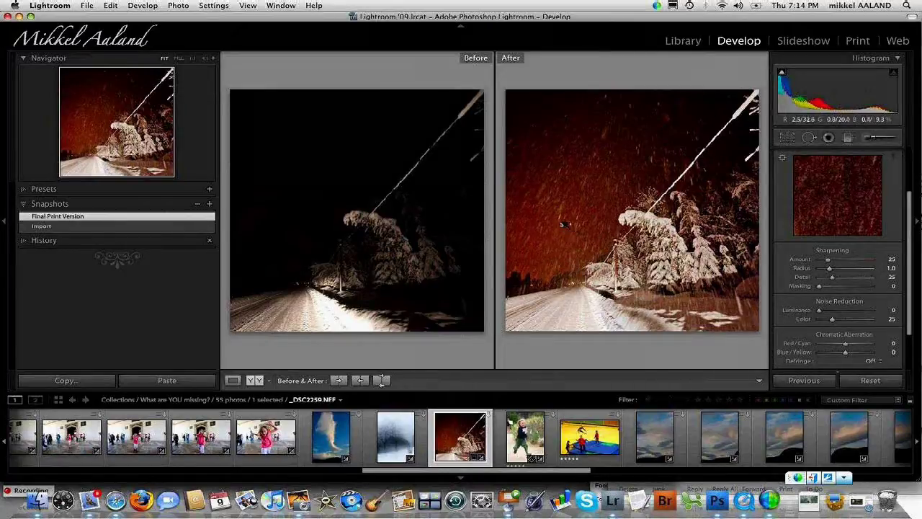
key(y)
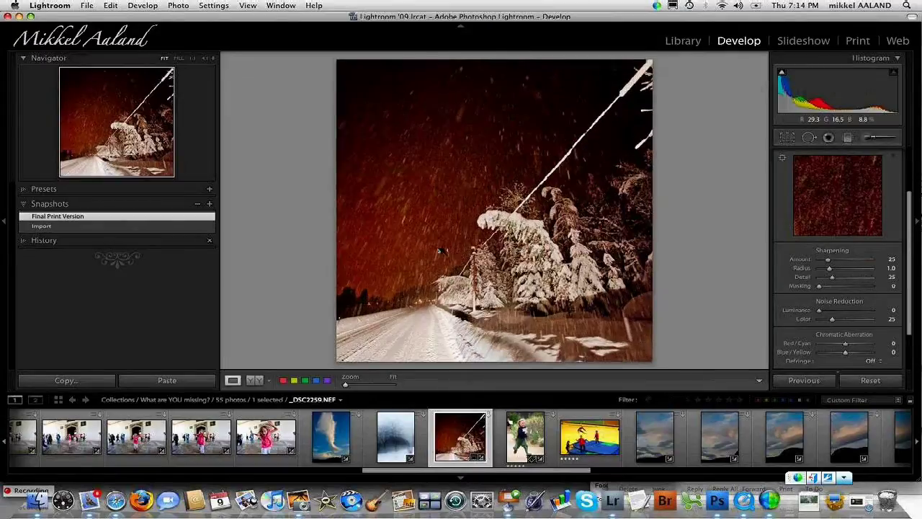
Reset all develop settings of the snowy road photo and apply the automatic tone adjustment
click(870, 380)
scroll(908, 186, up, 1)
drag(907, 186, 900, 142)
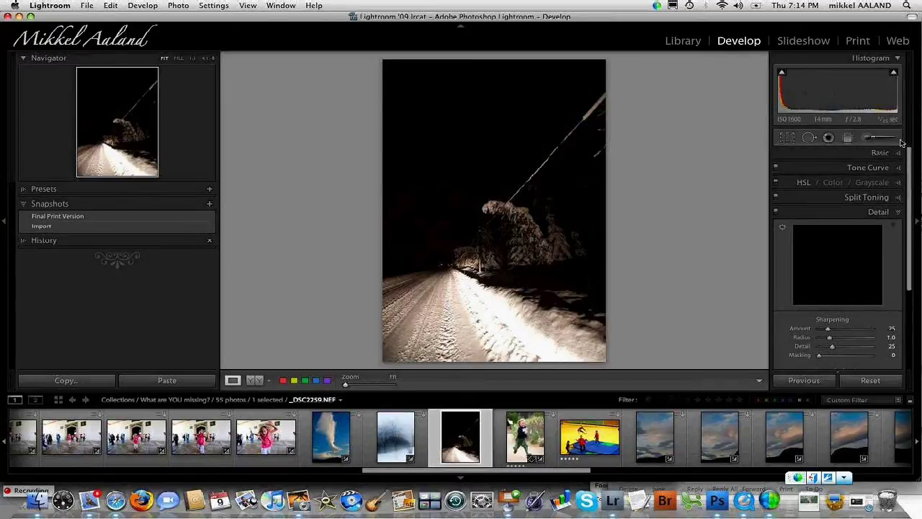
click(880, 153)
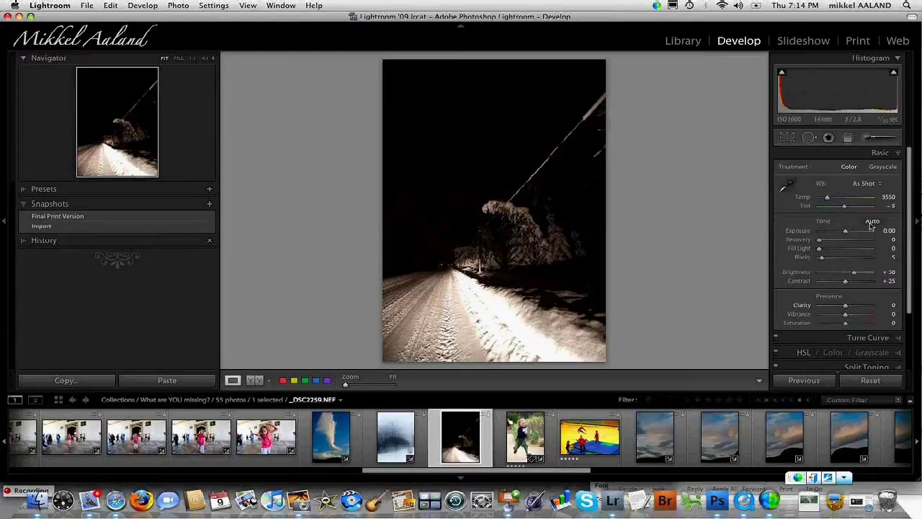
click(870, 225)
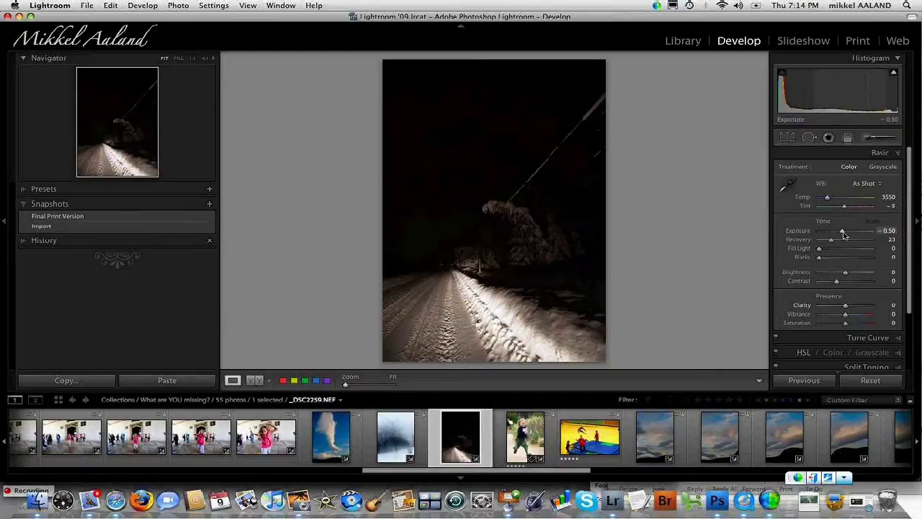
Raise the snowy road photo's Exposure to +4.00 and set Blacks to 2
drag(844, 234, 859, 231)
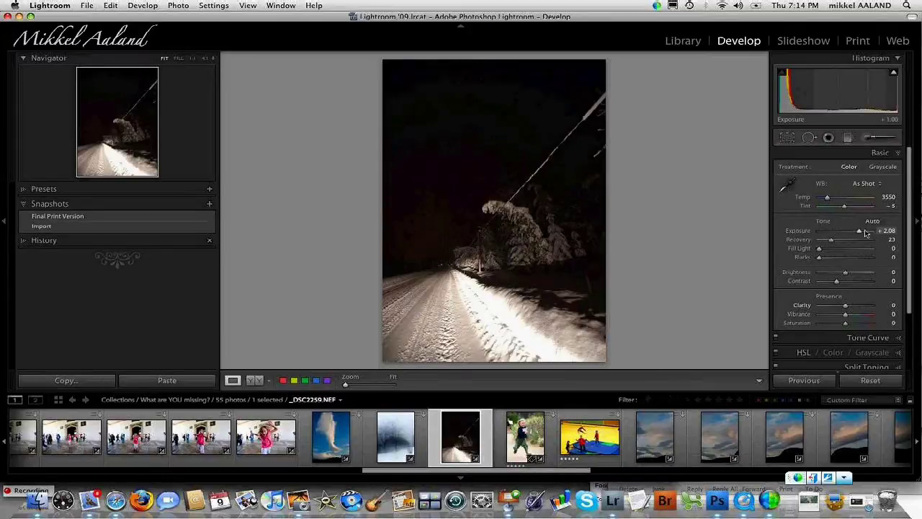
drag(865, 231, 866, 232)
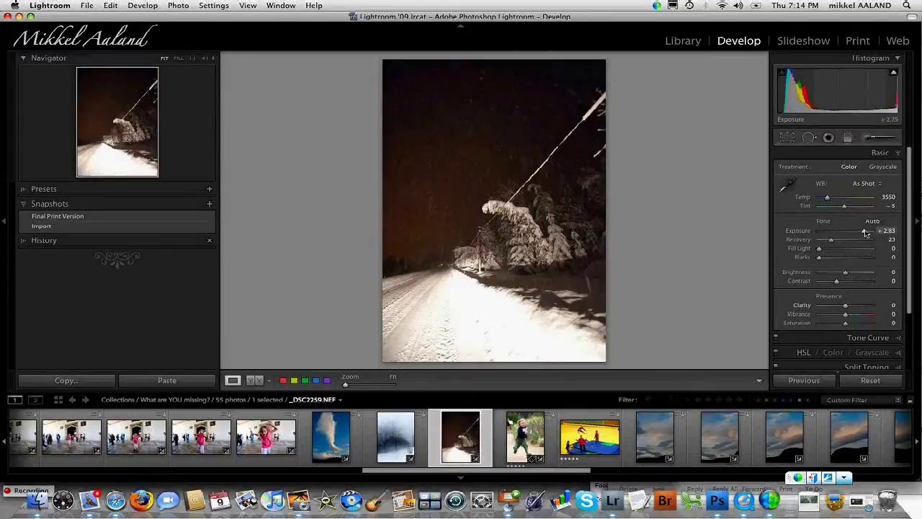
drag(866, 231, 866, 233)
drag(866, 232, 872, 232)
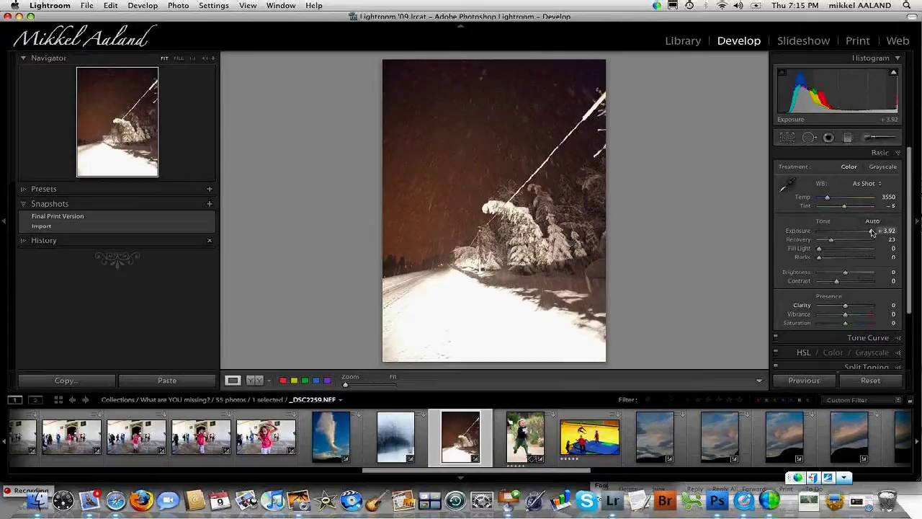
drag(871, 232, 874, 231)
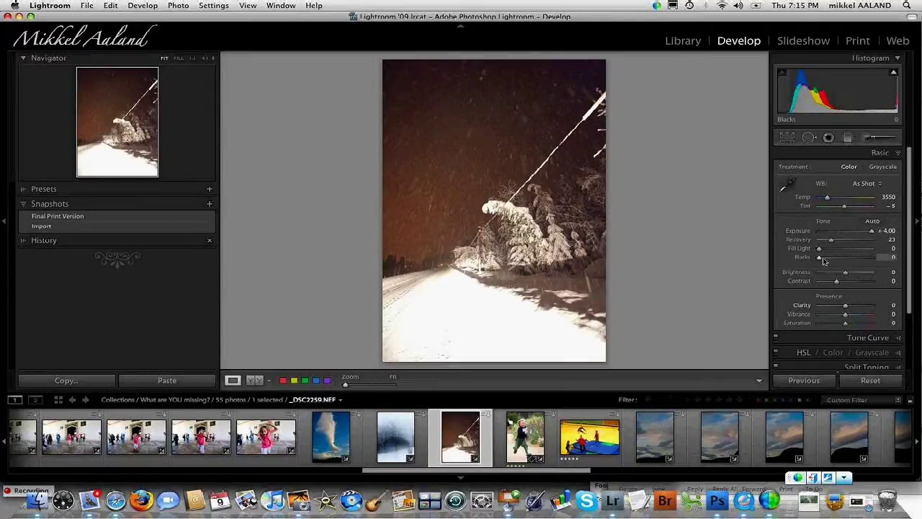
drag(823, 260, 824, 261)
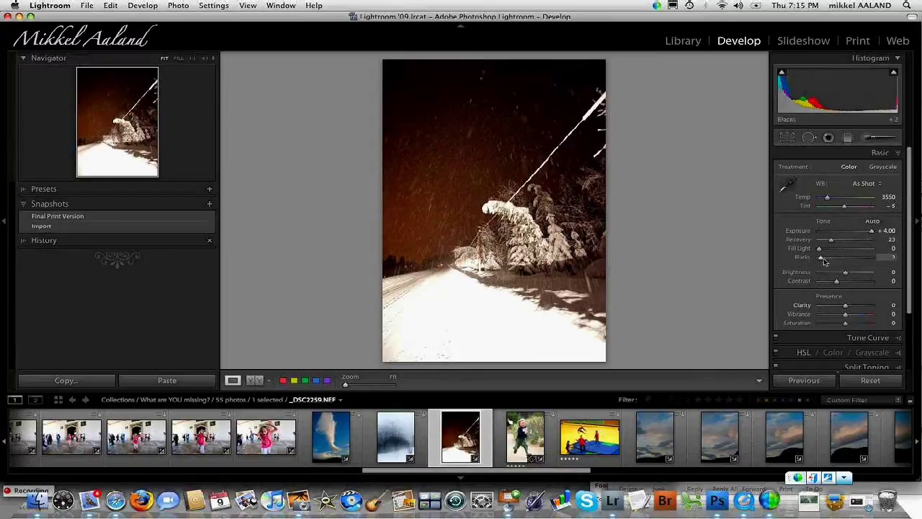
drag(824, 260, 819, 262)
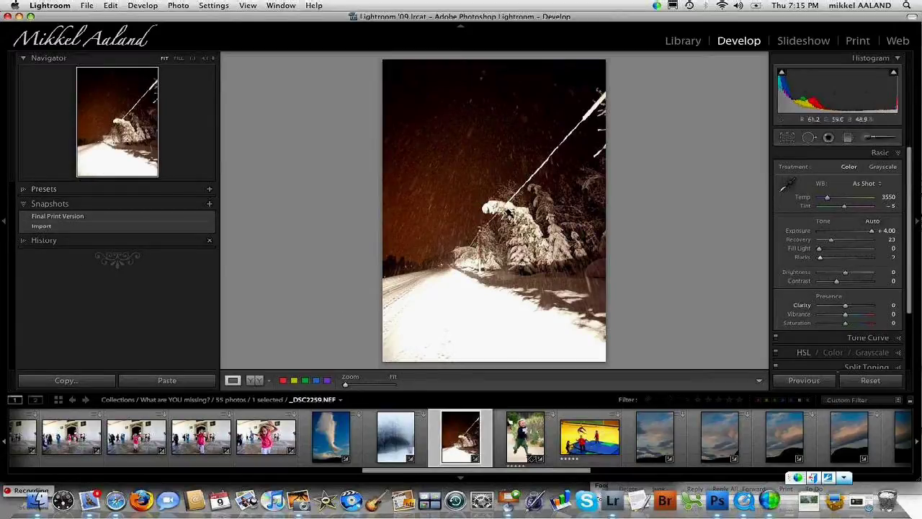
Set both Luminance and Color noise reduction to 100, judging the effect at 1:1 on the snow-covered tree
click(509, 209)
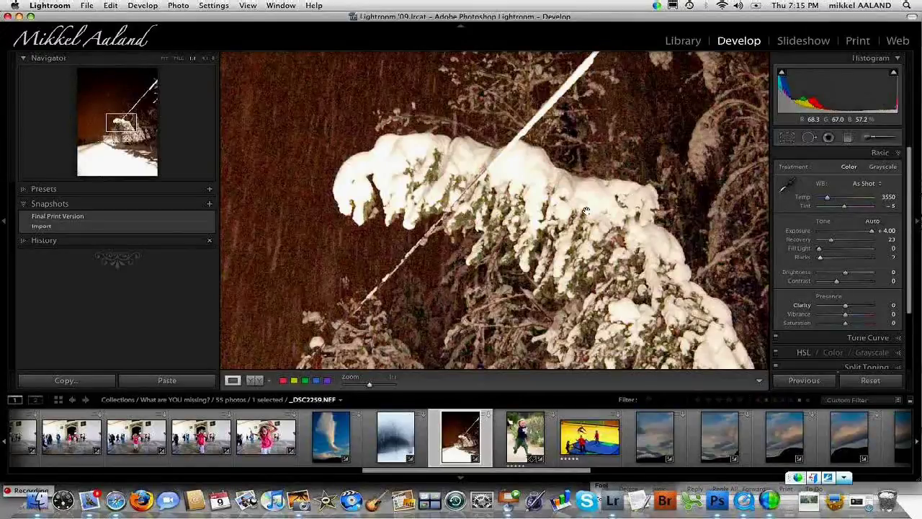
drag(587, 210, 706, 276)
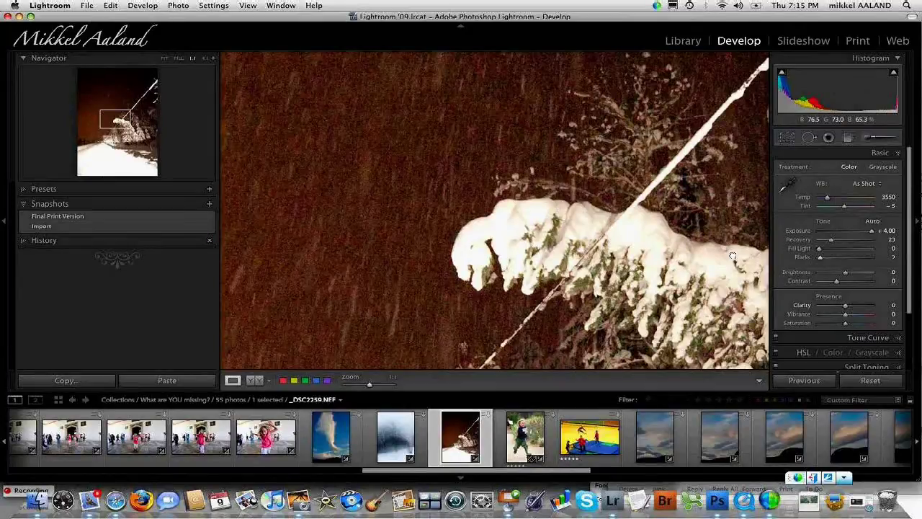
drag(732, 255, 696, 212)
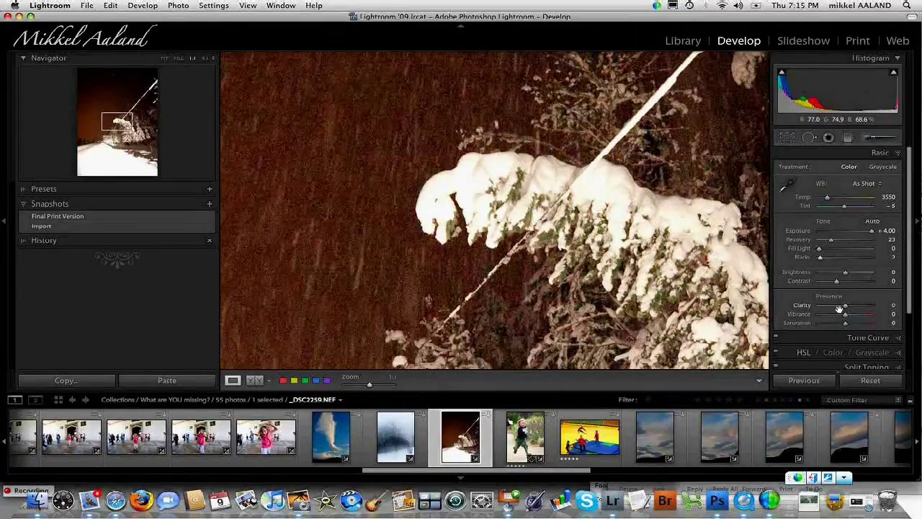
scroll(839, 308, down, 5)
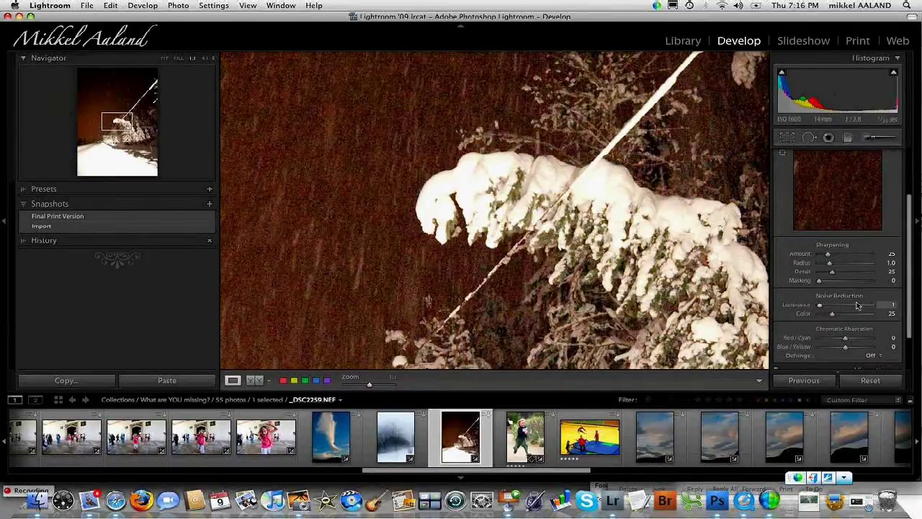
drag(856, 305, 863, 305)
text(100)
key(Tab)
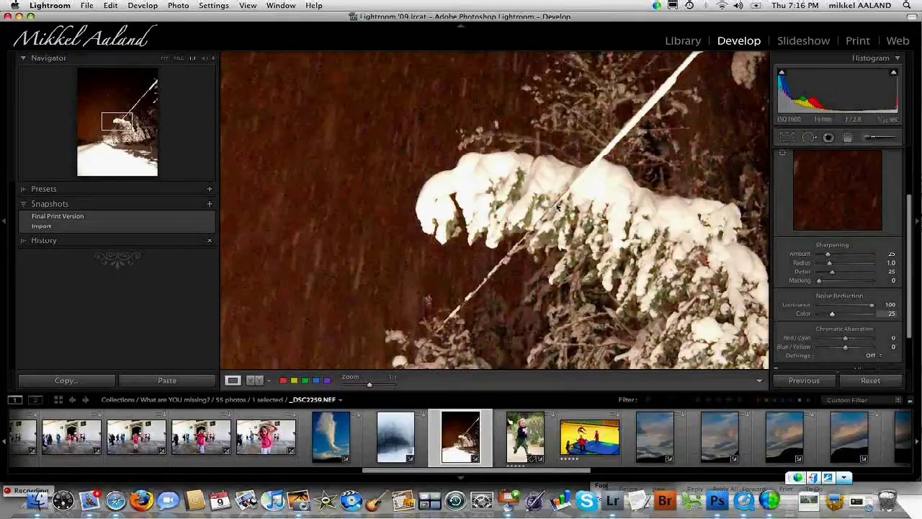
drag(557, 207, 505, 167)
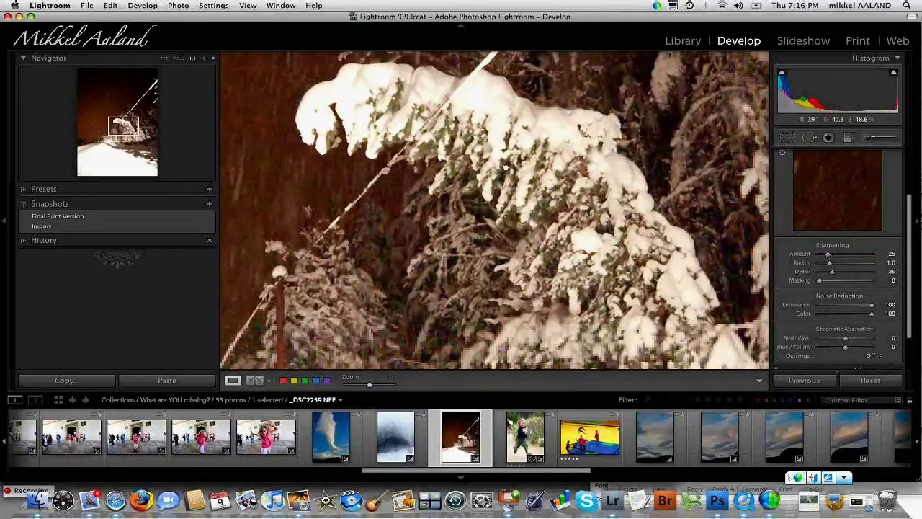
drag(505, 167, 510, 227)
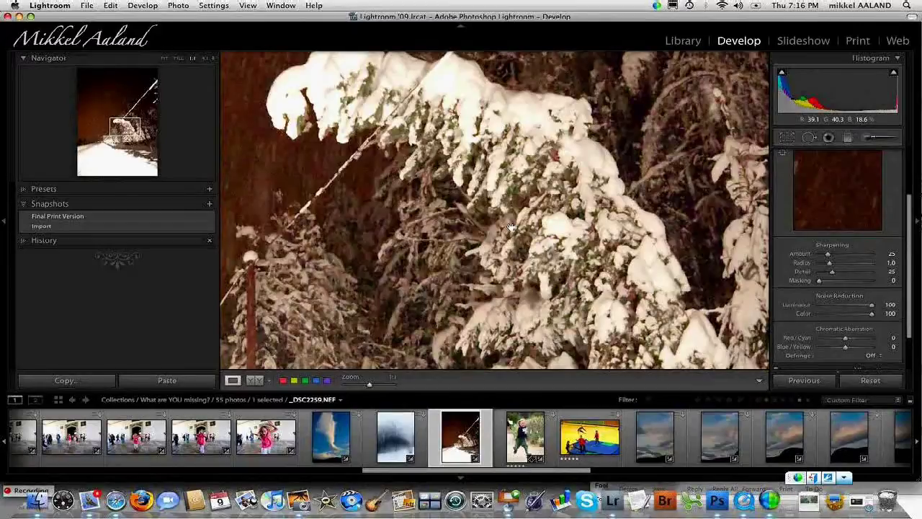
Select the gymnastics photo _DSC8753.NEF in the Library grid and open it at 1:1 in the Develop module
key(g)
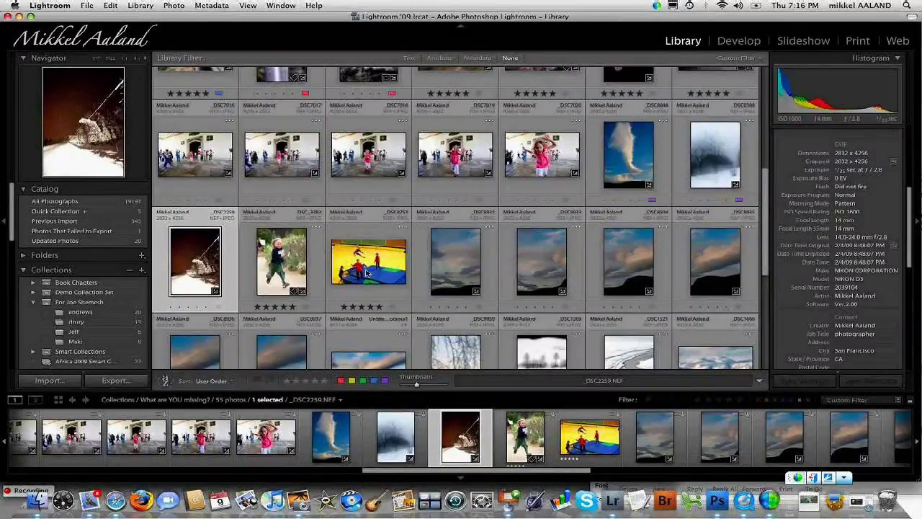
click(366, 272)
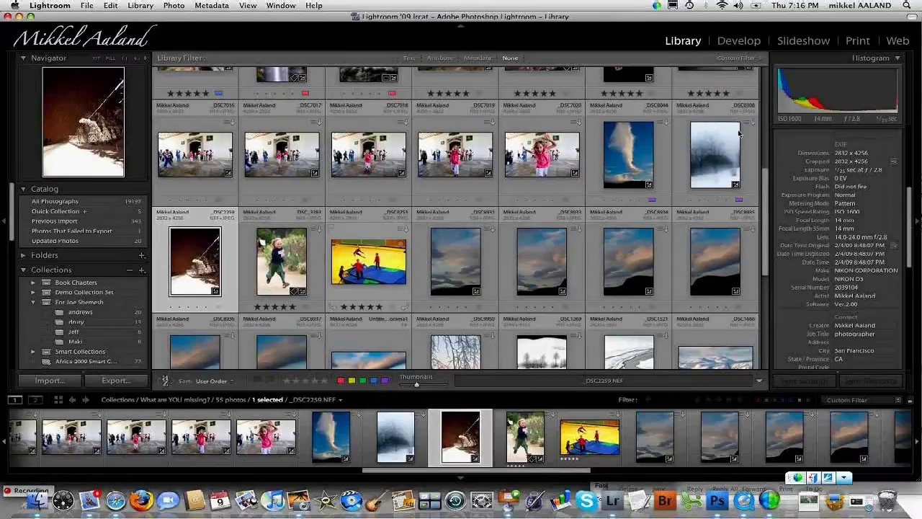
key(z)
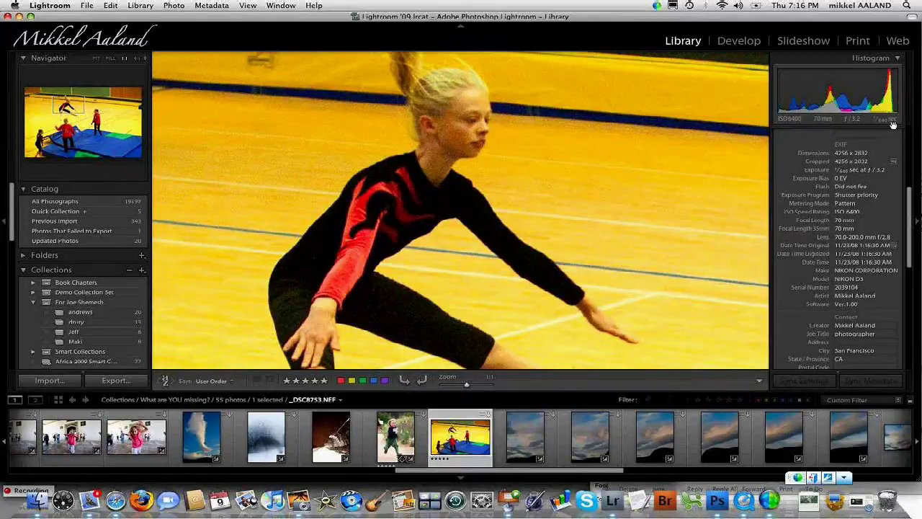
key(d)
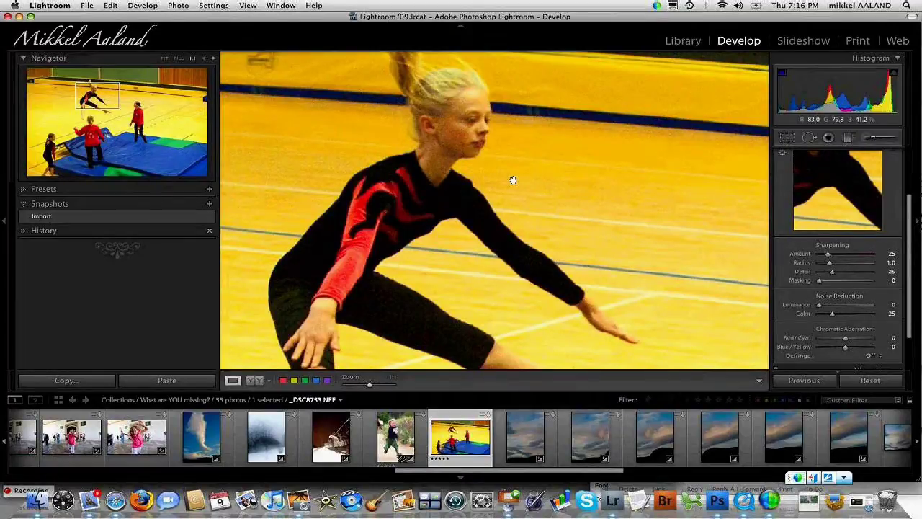
Examine the jumping gymnast in the full frame and at 1:1 magnification
click(490, 174)
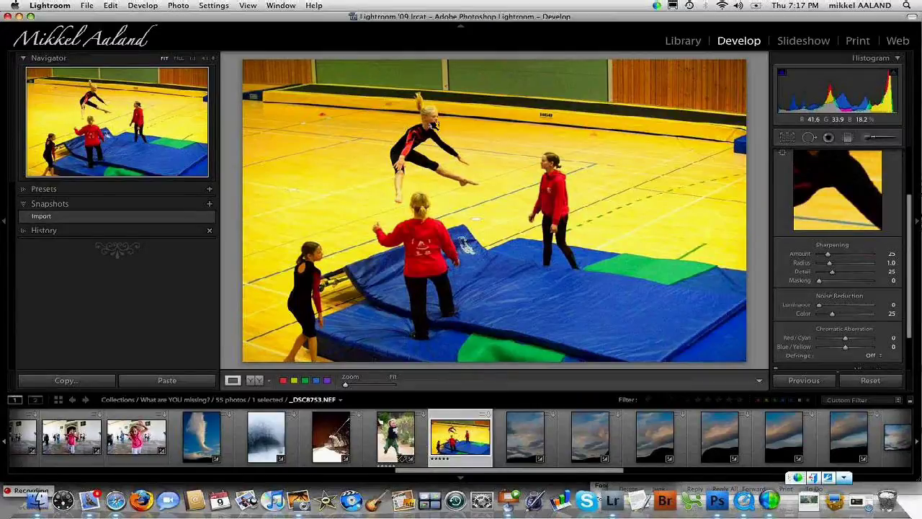
click(434, 125)
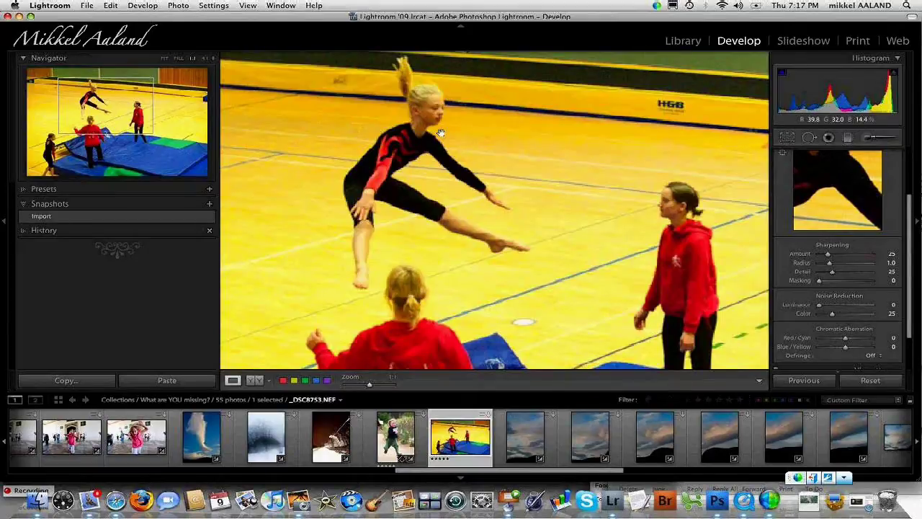
click(439, 132)
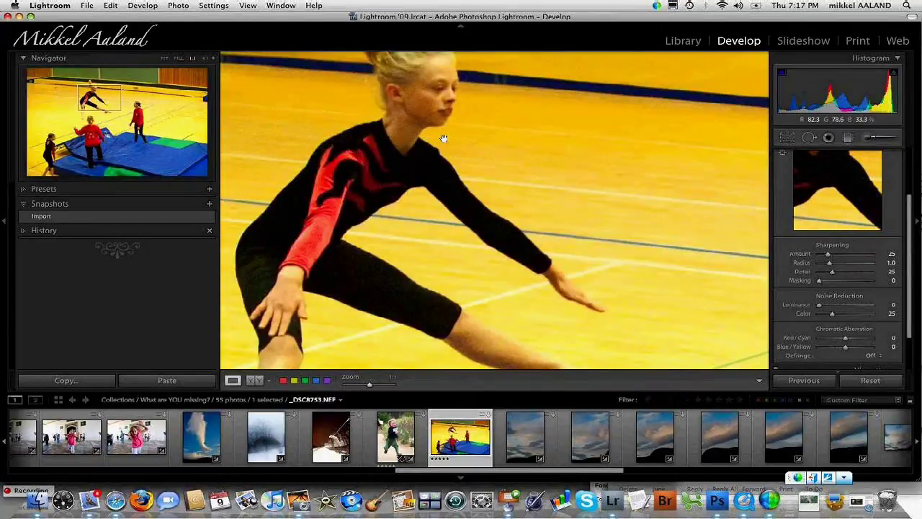
drag(443, 138, 445, 144)
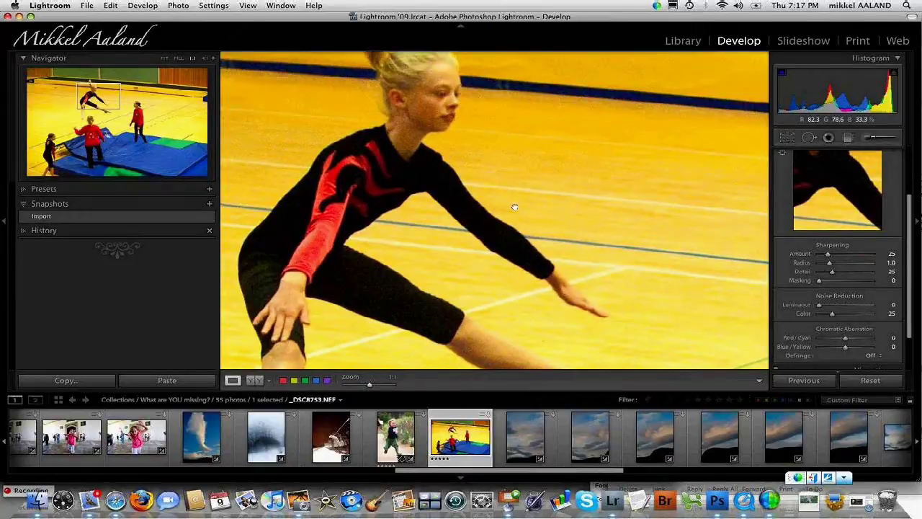
drag(515, 208, 521, 211)
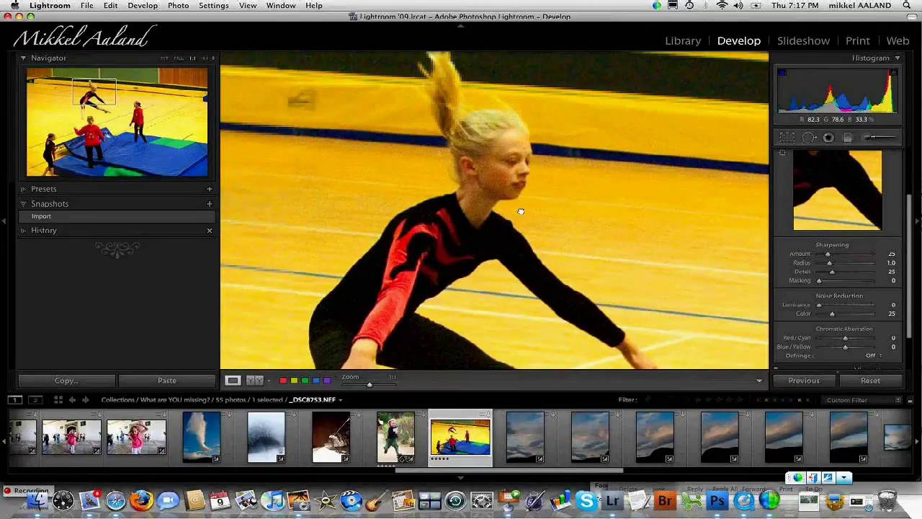
drag(520, 211, 527, 215)
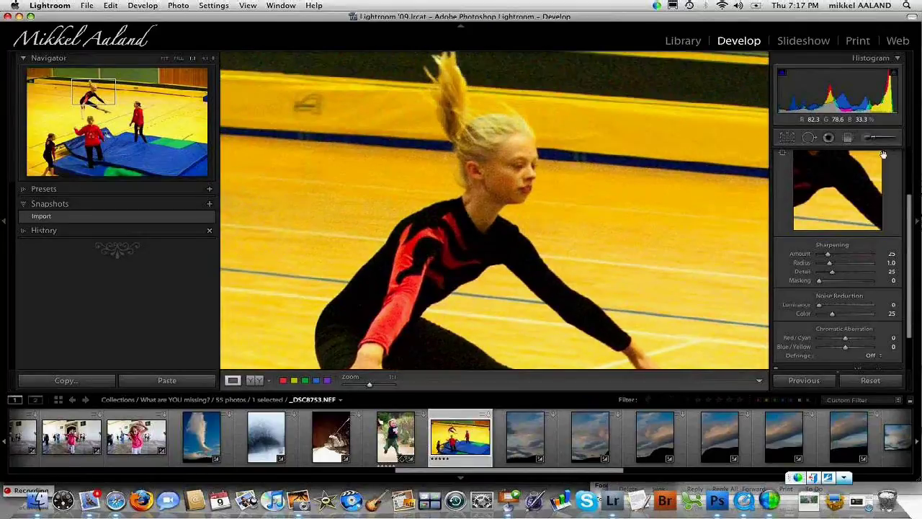
Set the gymnastics photo's white balance to Auto and inspect the gymnast
scroll(814, 187, up, 5)
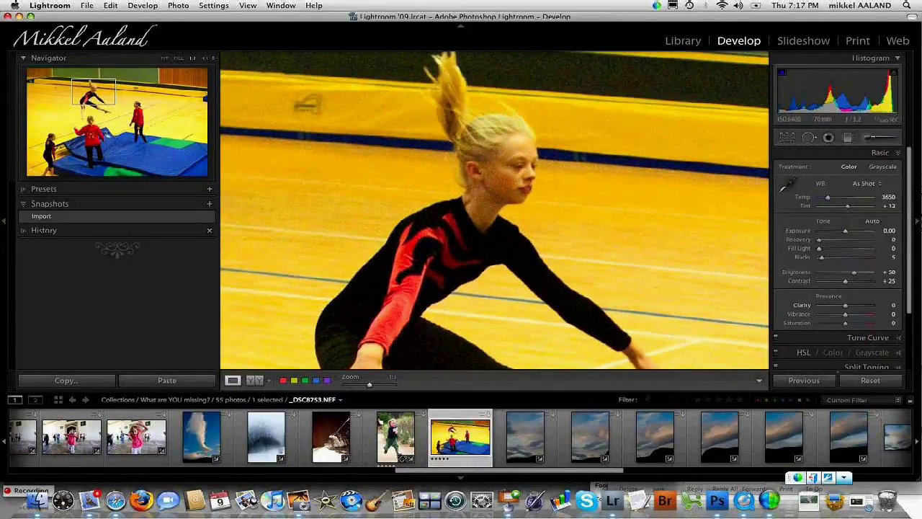
click(868, 184)
click(863, 191)
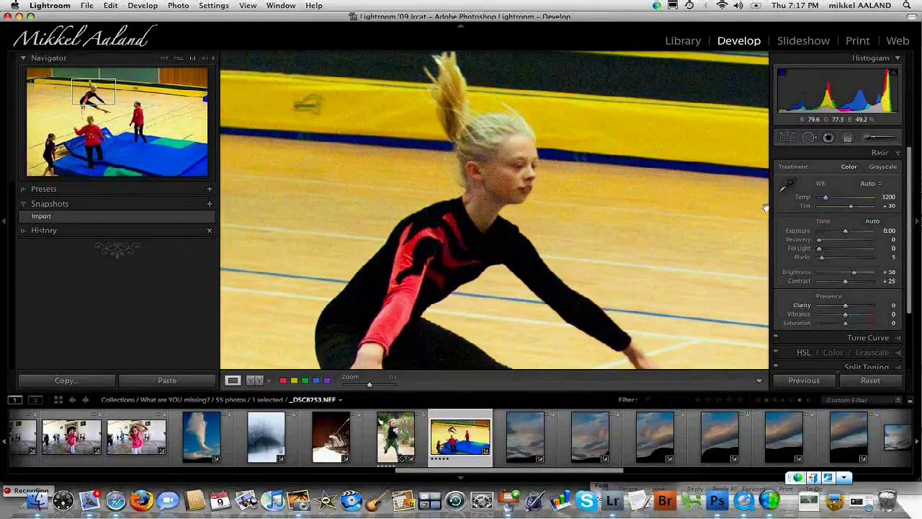
drag(765, 207, 765, 168)
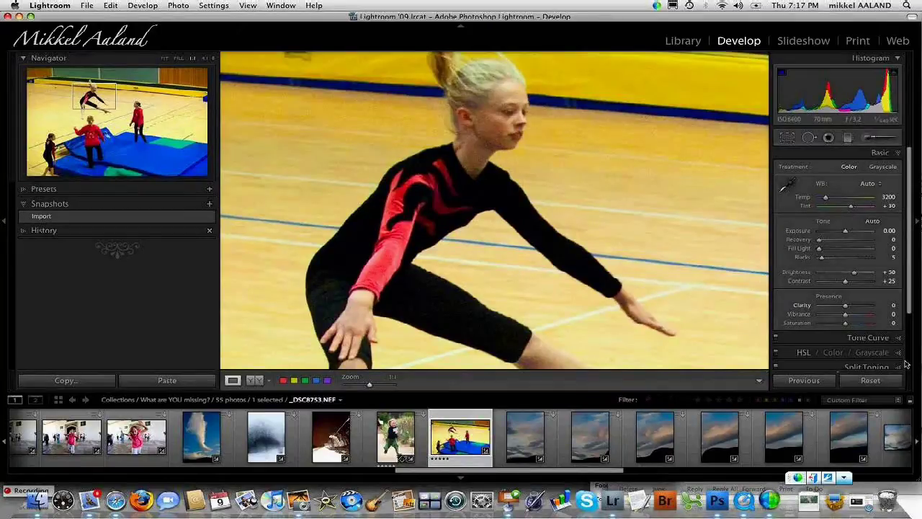
Set the gymnastics photo's noise reduction to Luminance 60 and Color 100
scroll(900, 332, down, 3)
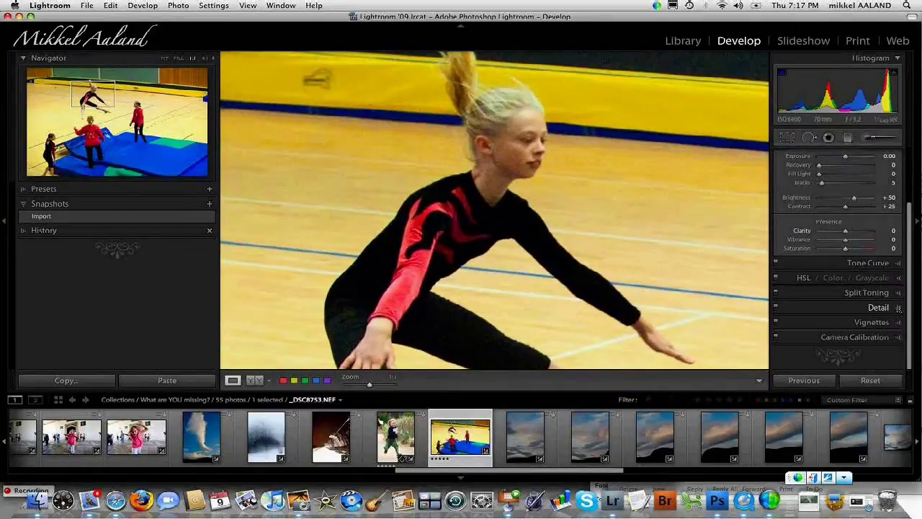
click(823, 303)
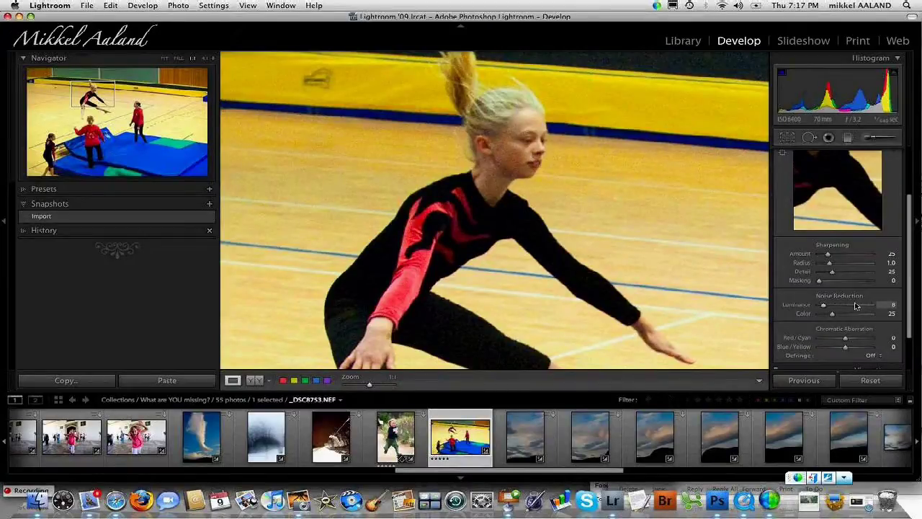
click(856, 305)
click(852, 306)
drag(846, 308, 844, 309)
drag(846, 309, 849, 317)
drag(848, 314, 857, 314)
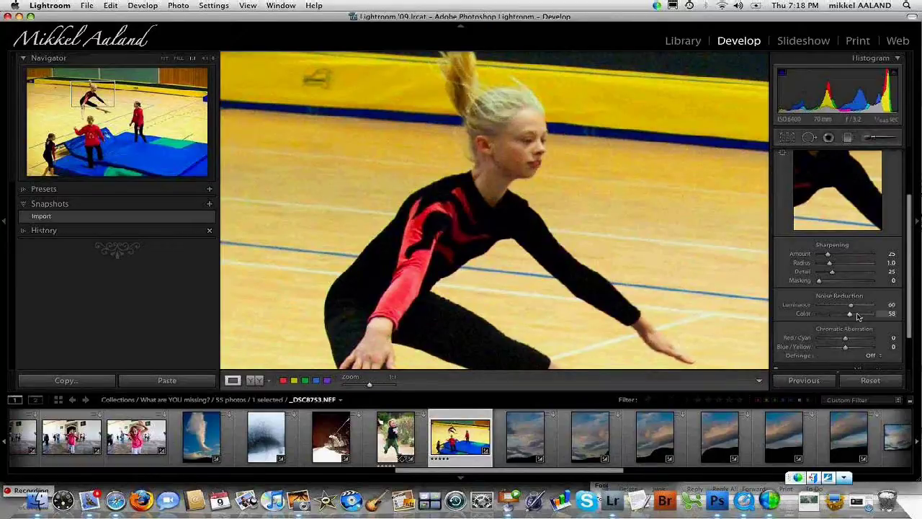
drag(858, 317, 872, 314)
Compare the gymnastics photo before and after the adjustments, first on the jumping gymnast at 1:1 and in the full frame
key(y)
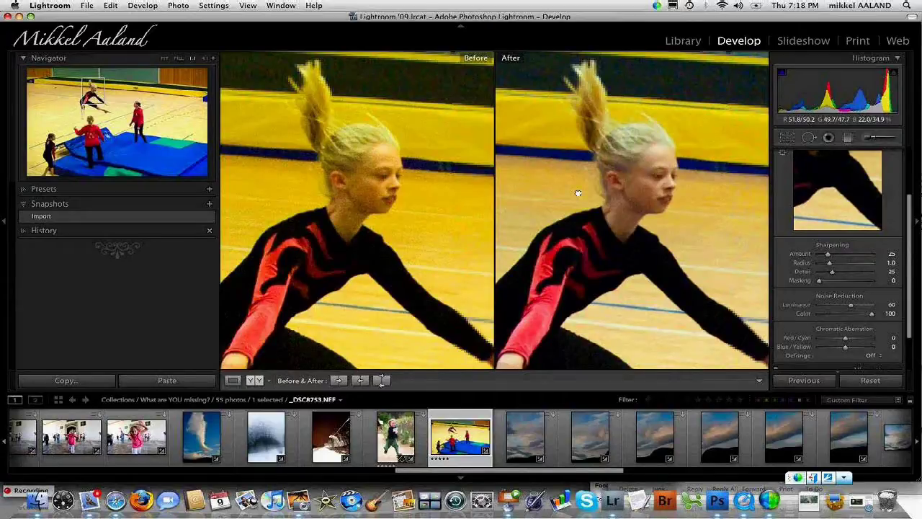
drag(577, 193, 554, 202)
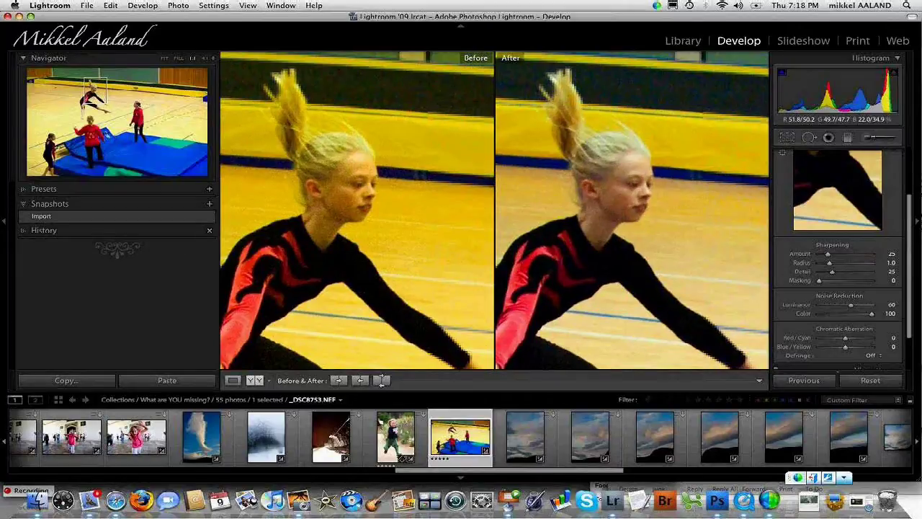
click(648, 208)
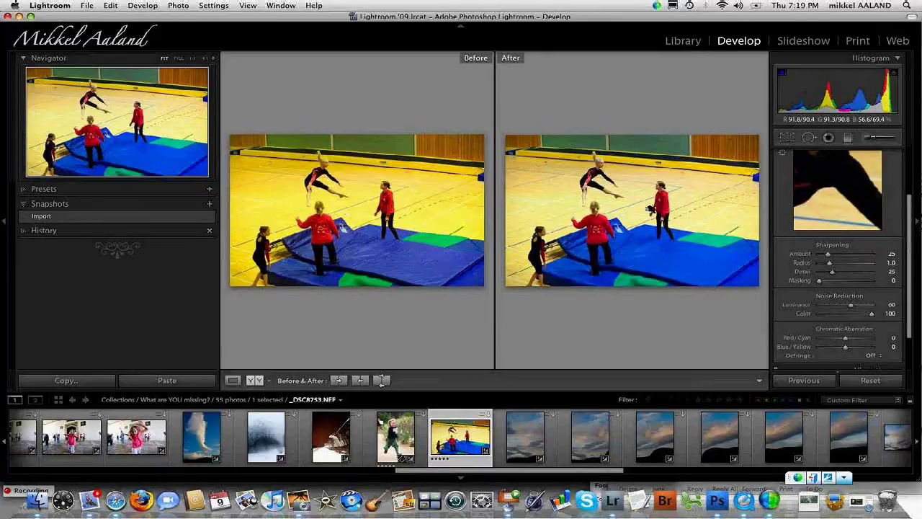
Return to the Library grid and open the running boy photo DSC_3383.NEF in Loupe view
key(super+alt+1)
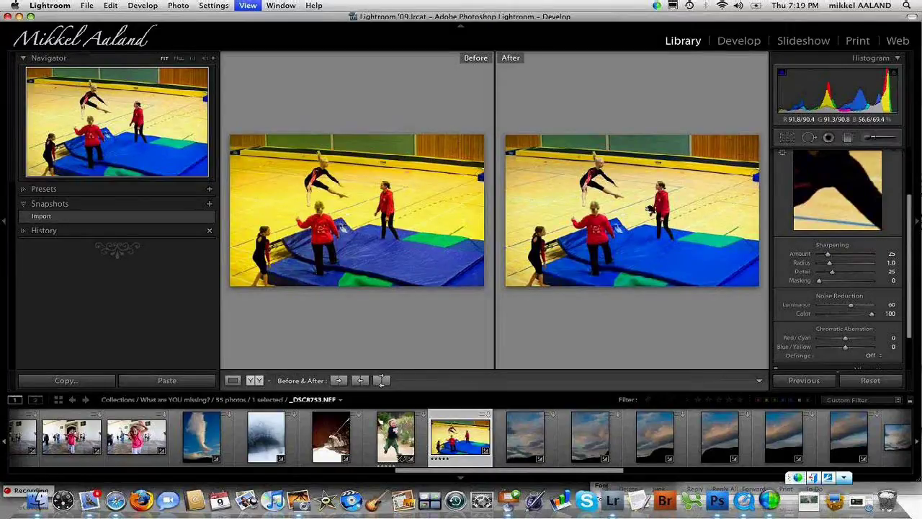
key(g)
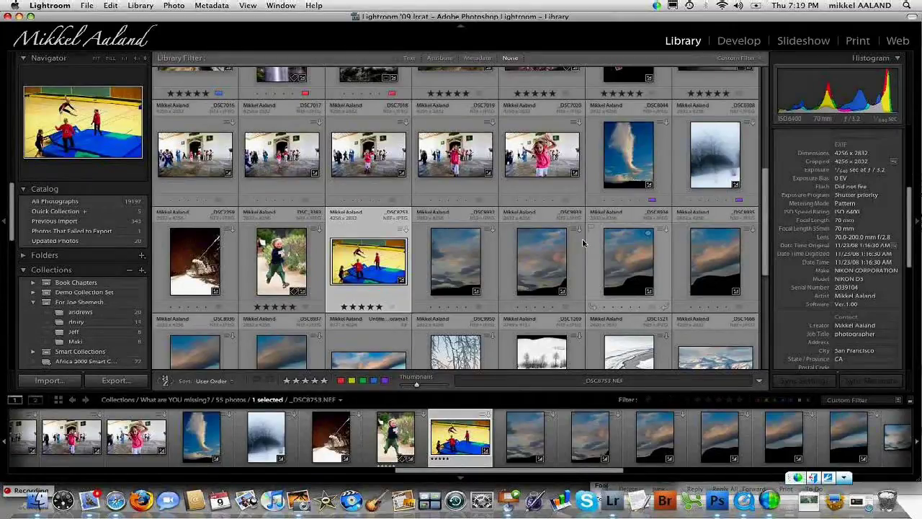
key(Left)
key(e)
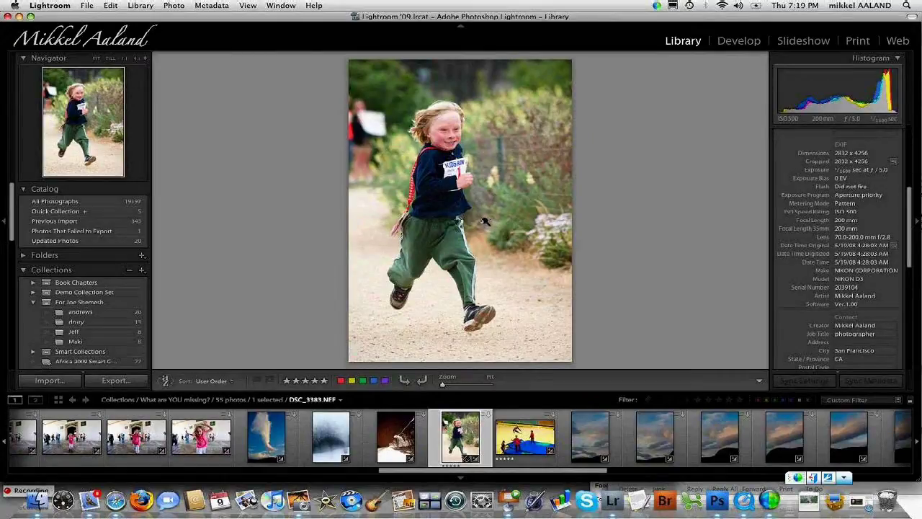
Open the foggy tree photo _DSC0308.NEF from the grid and inspect its dark area at 1:1 and in full
key(g)
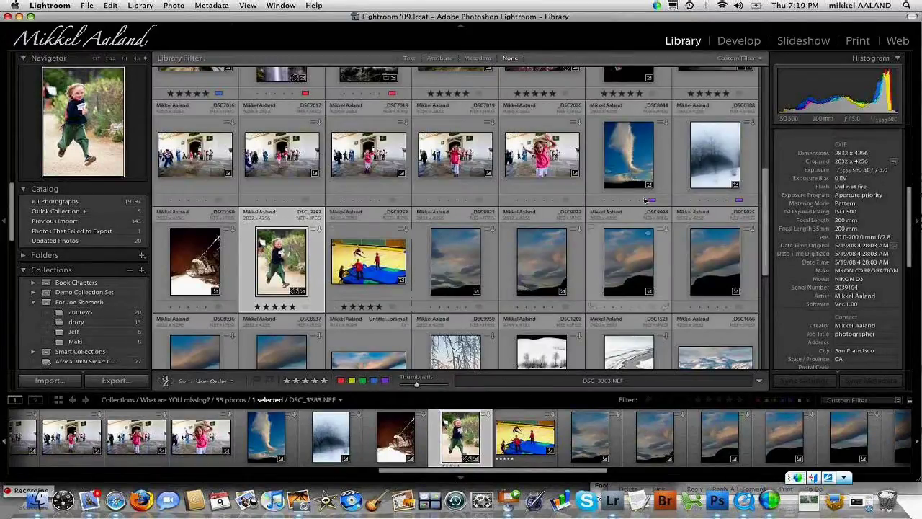
click(717, 160)
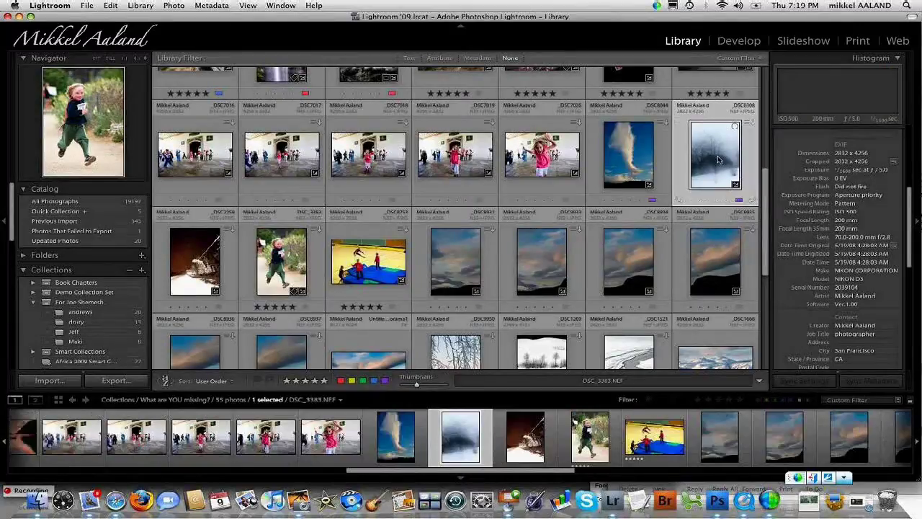
double_click(717, 160)
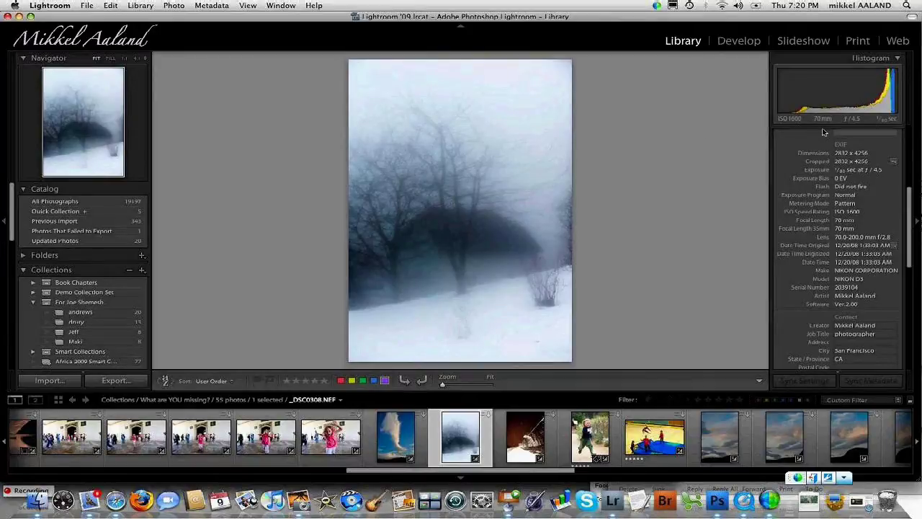
click(510, 248)
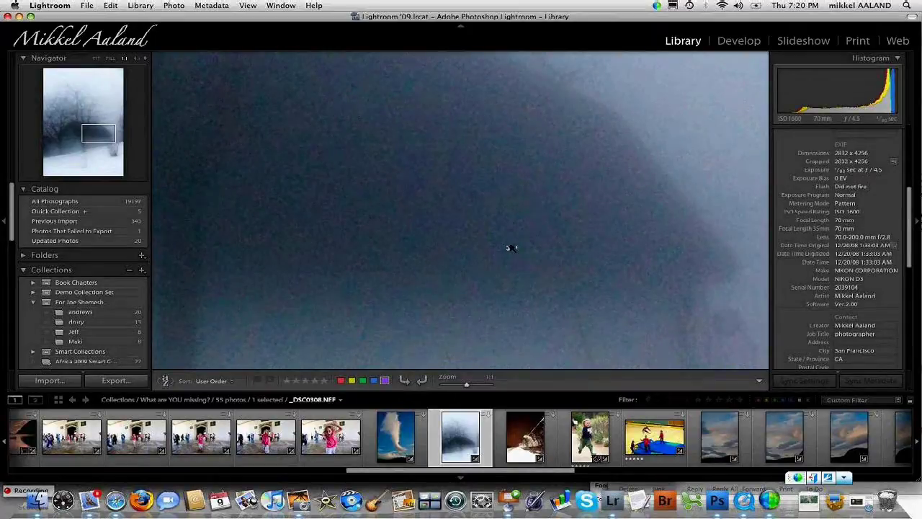
click(511, 247)
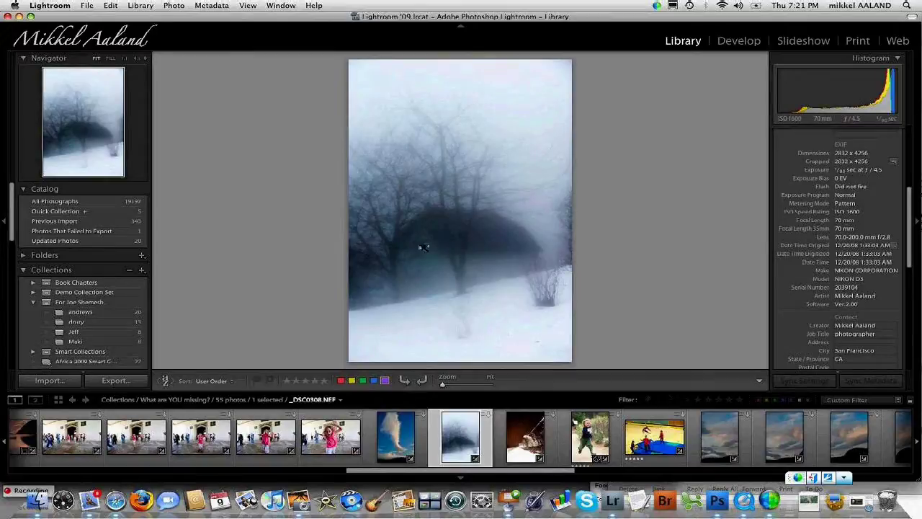
Switch to Keynote and show the "Extend Your Vision with dynamic ISO" slide full screen
key(super+Tab)
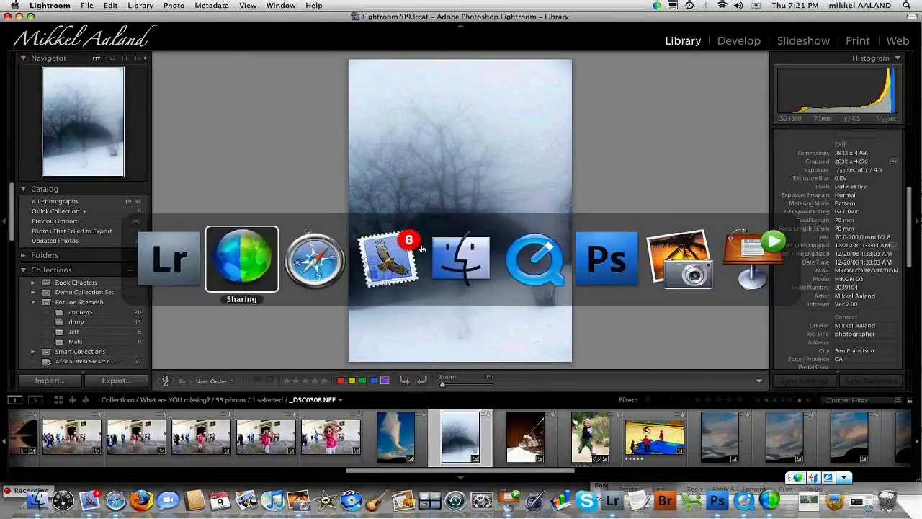
key(super+Tab)
key(super+Tab)
key(super+Tab)
key(super+Tab)
key(super+shift+Tab)
key(super+shift+Tab)
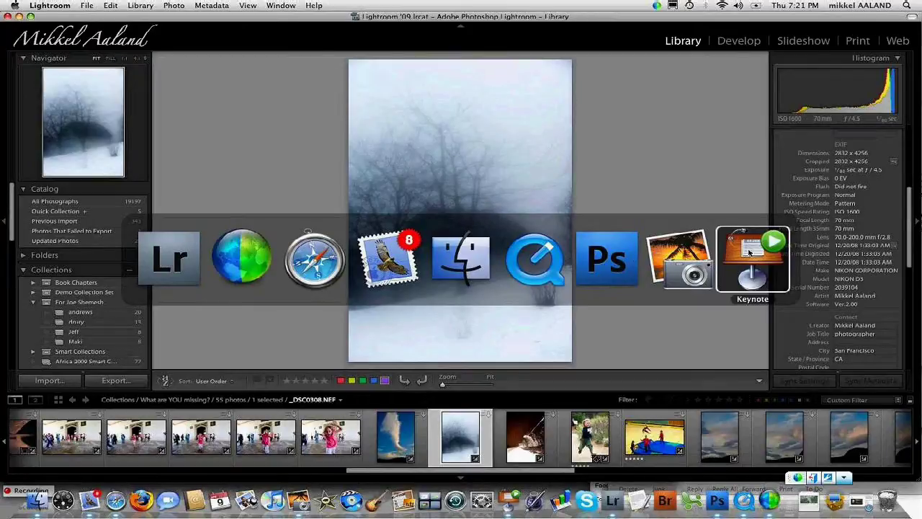
key(Escape)
key(f)
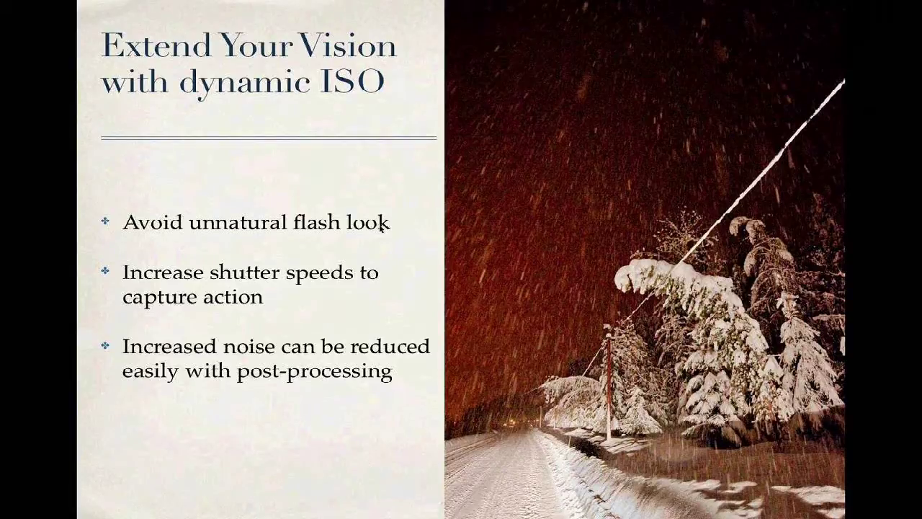
Leave the slide show, bring up the event page in Safari and switch back to Lightroom
click(381, 226)
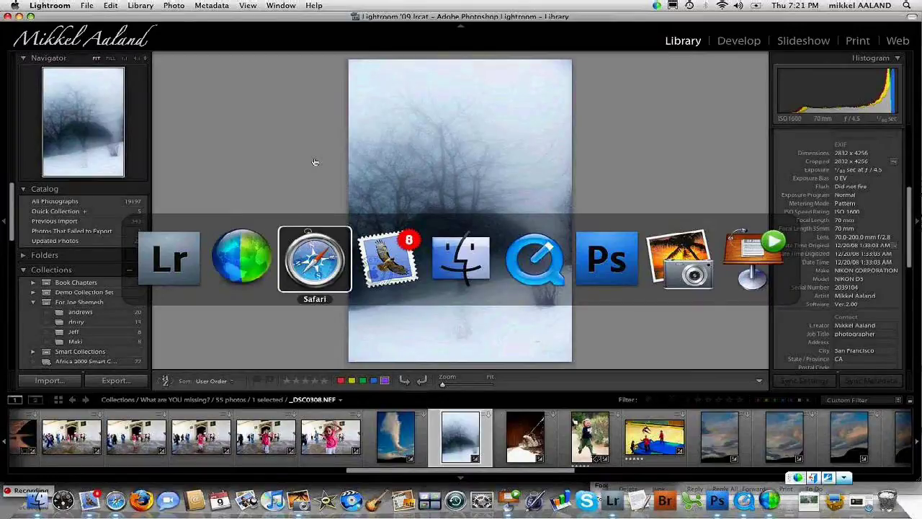
key(super+Tab)
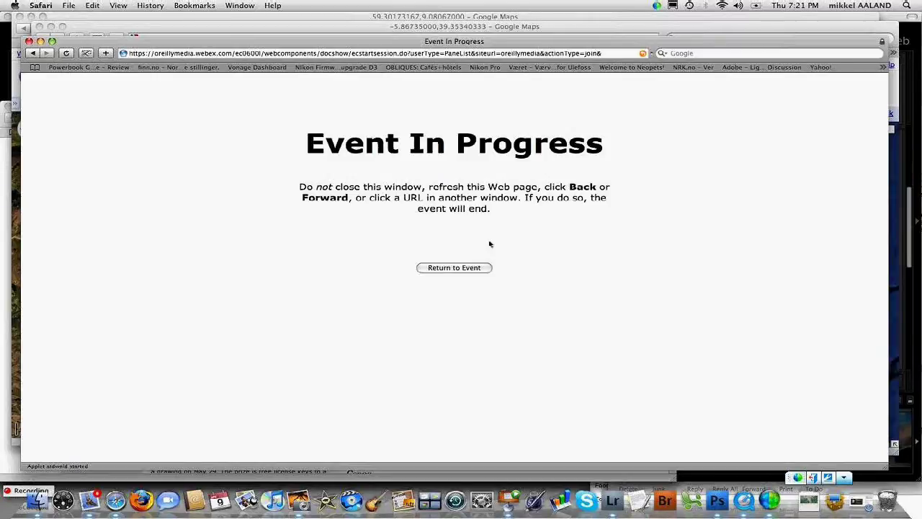
key(super+Tab)
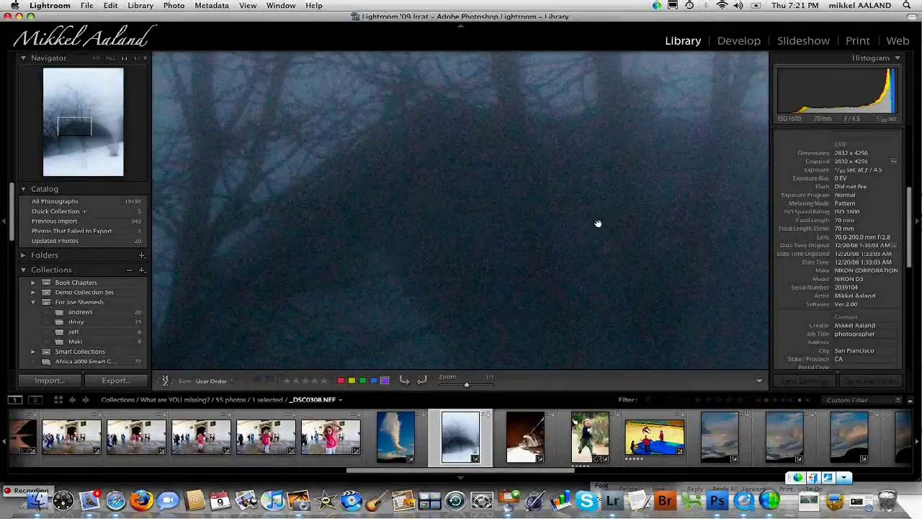
Examine the noise around the dark mound and tree trunks of the foggy photo at 1:1, ending on the full frame
scroll(598, 223, up, 3)
scroll(602, 219, right, 3)
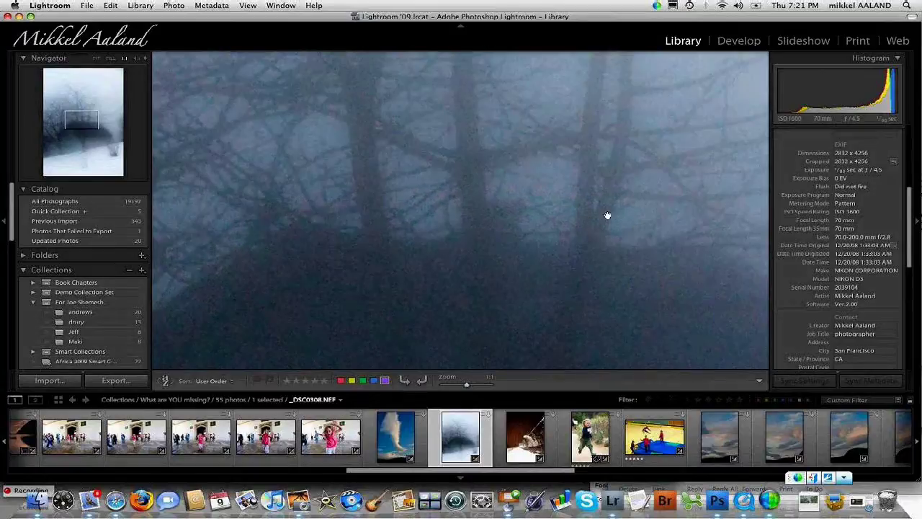
scroll(576, 220, down, 5)
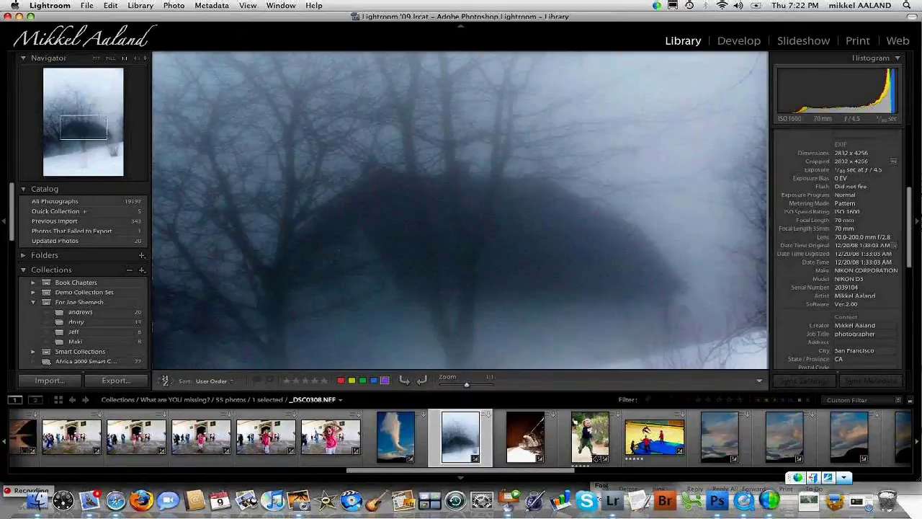
key(super+equal)
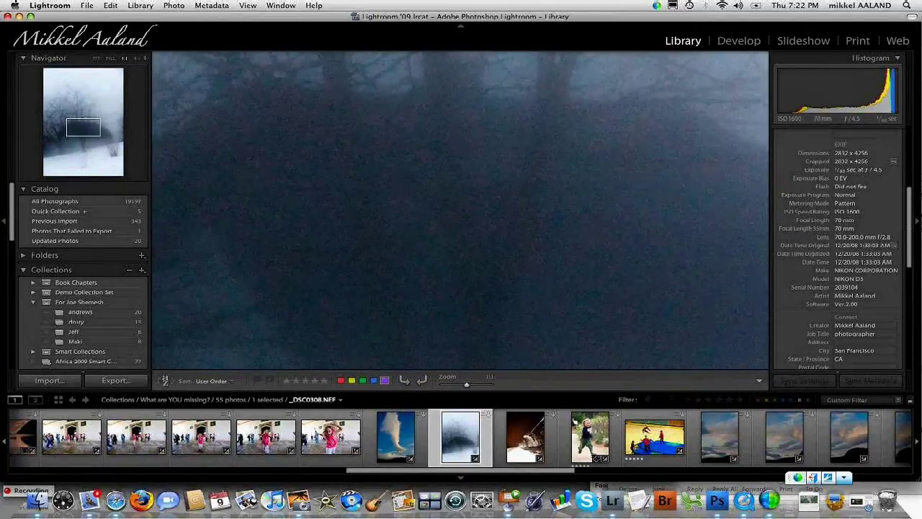
click(462, 228)
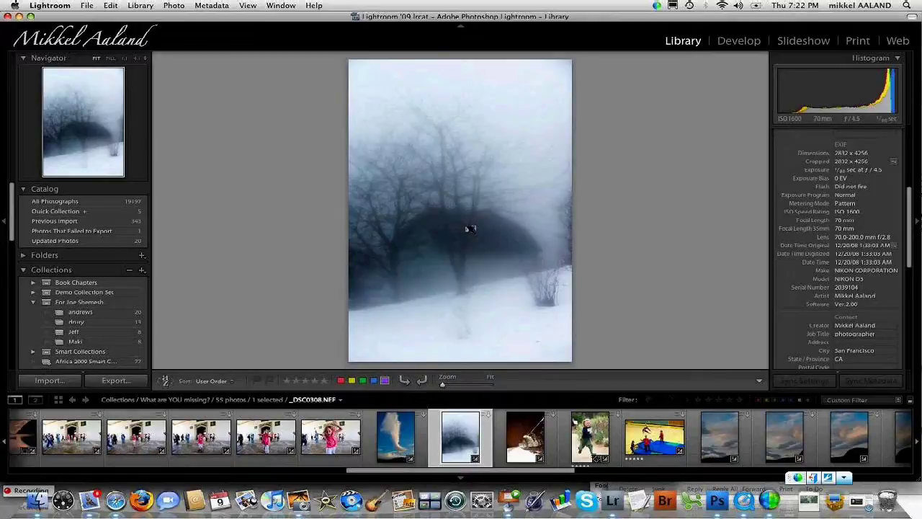
Open the gymnastics photo _DSC8753.NEF from the Library grid in the Develop module and show it in single-image view
key(g)
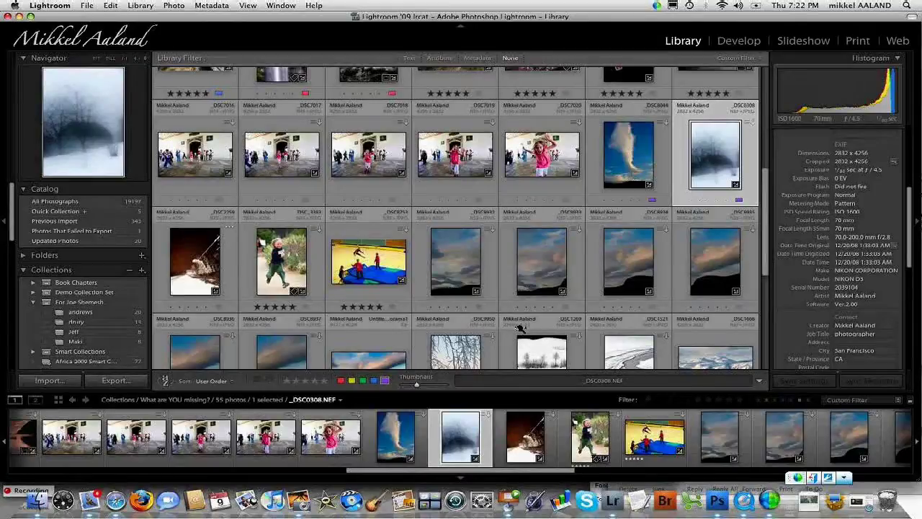
double_click(368, 260)
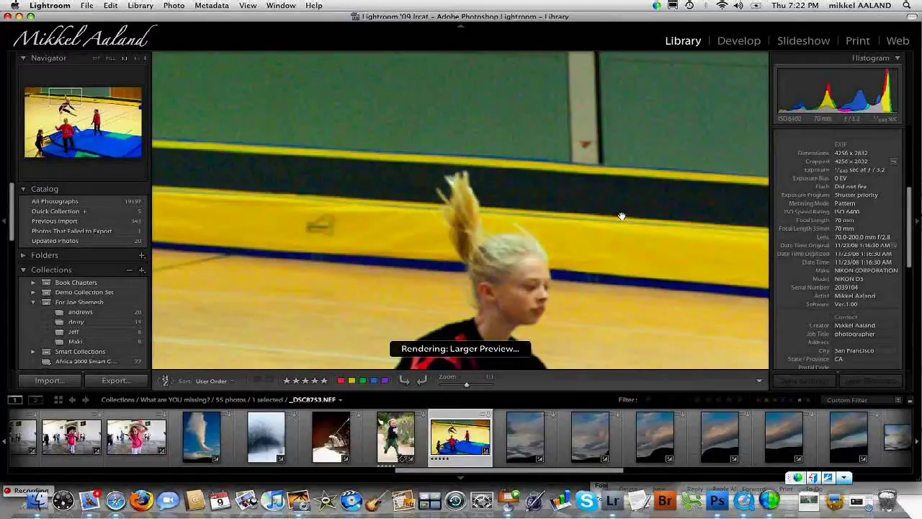
key(d)
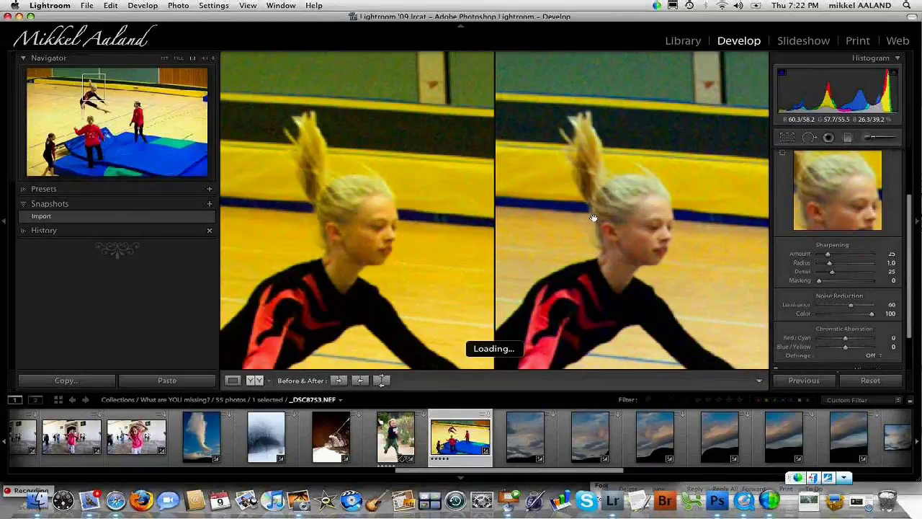
key(y)
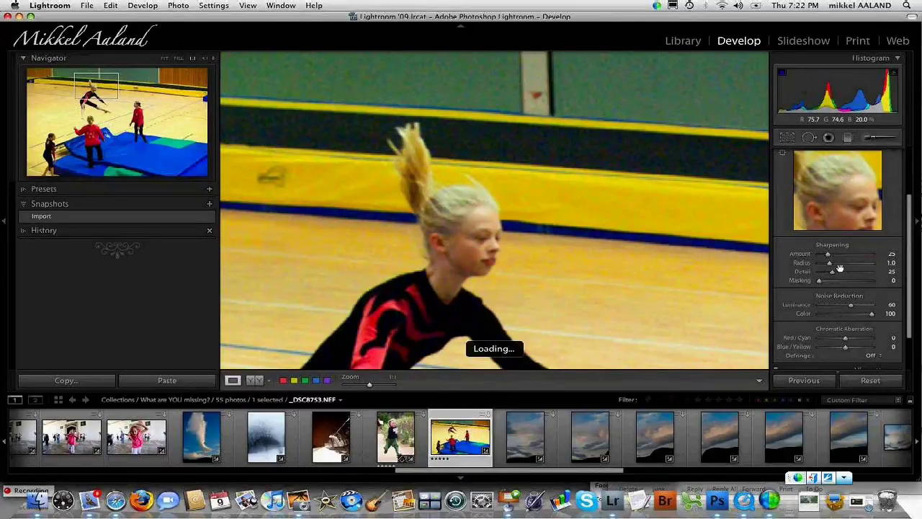
Reset the gymnastics photo's noise reduction to its defaults and set sharpening to Amount 139, Radius 3.0 and Detail 98
scroll(839, 268, down, 3)
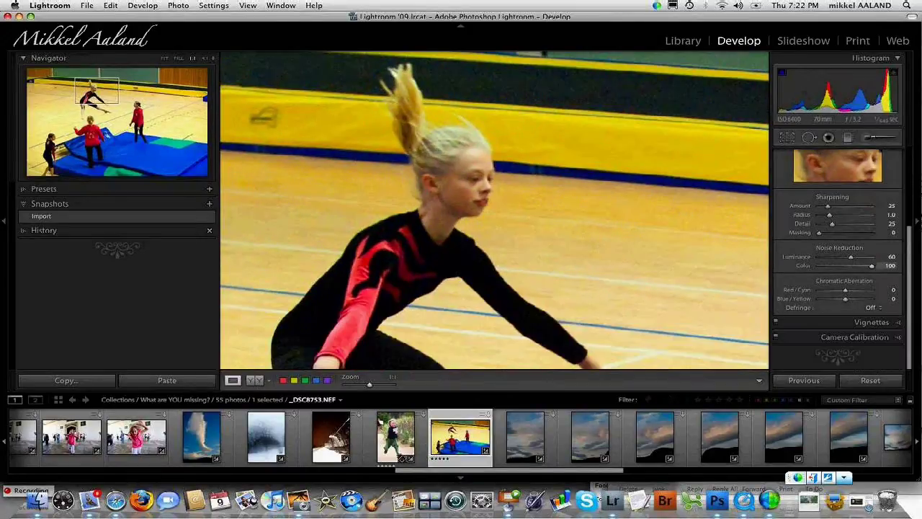
double_click(805, 257)
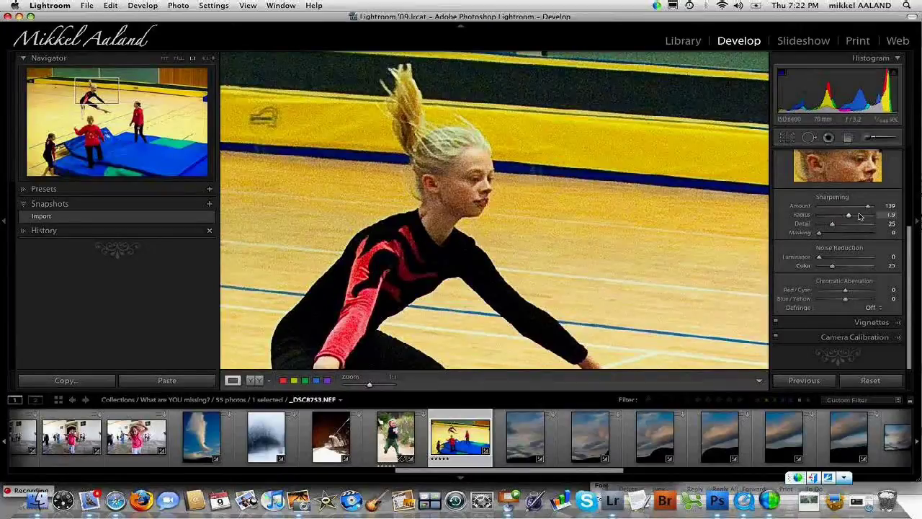
click(860, 215)
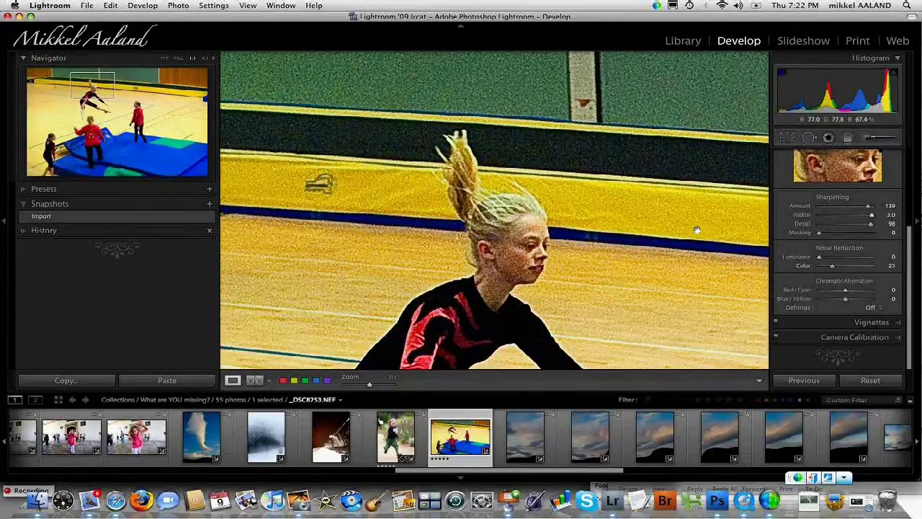
Compare the oversharpened gymnastics photo with its original side by side, at 1:1 and in the full frame
key(y)
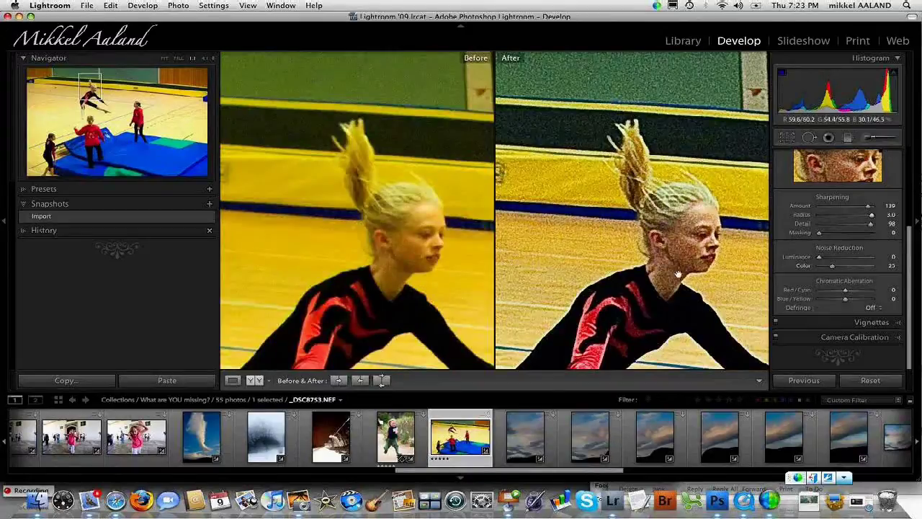
click(708, 243)
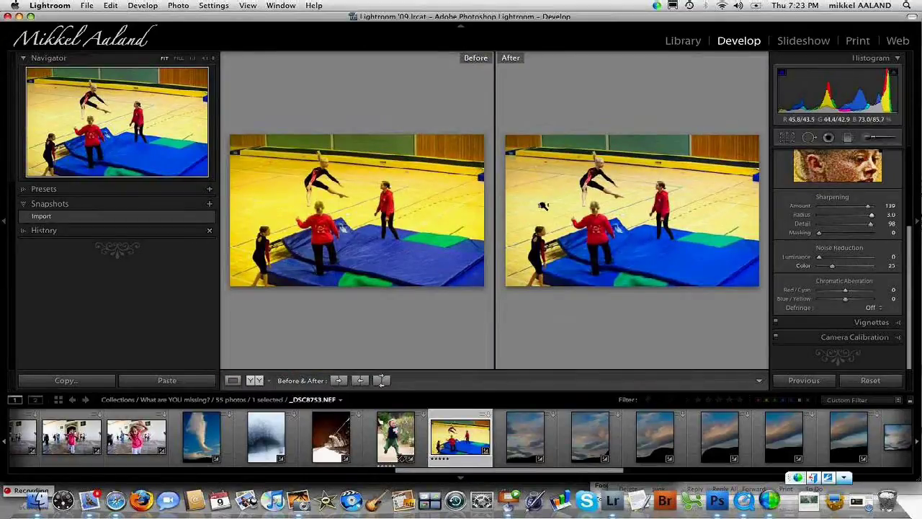
Switch from Lightroom to the Keynote presentation
key(super+Tab)
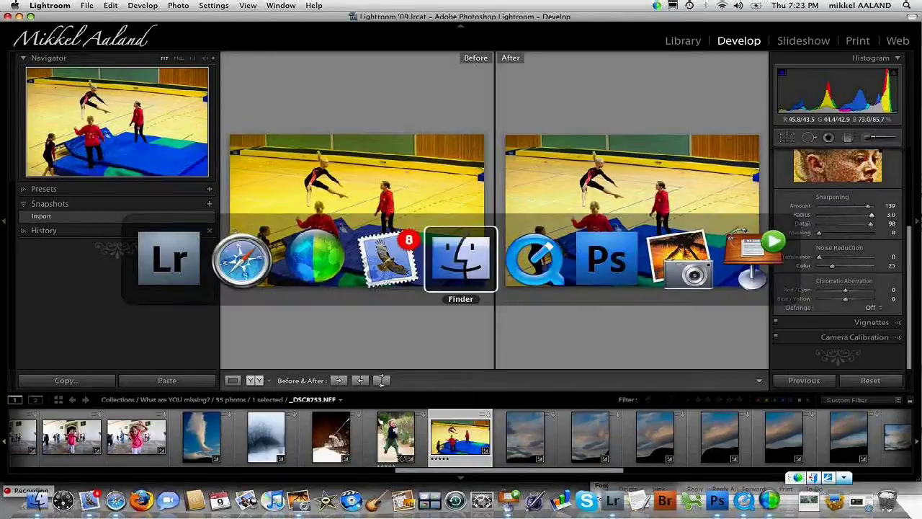
key(super+shift+Tab)
key(super+Tab)
key(super+Tab)
key(super+Tab)
key(super+Tab)
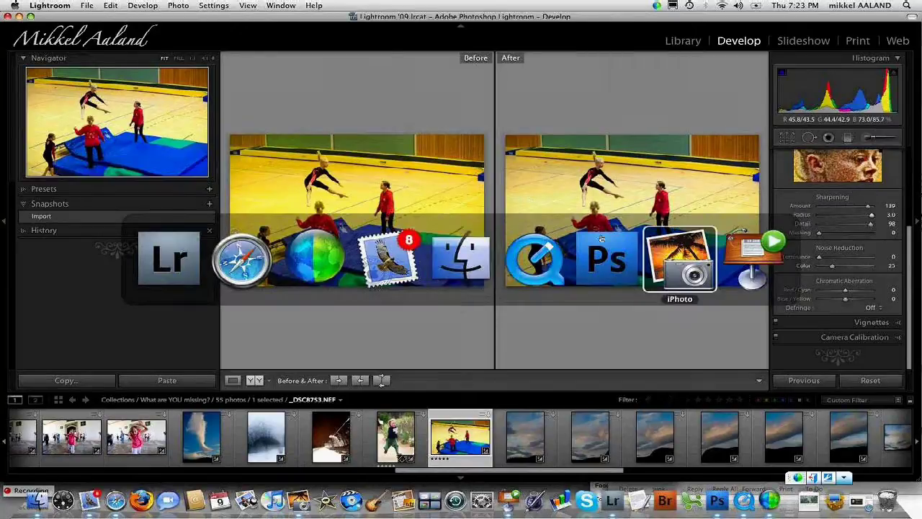
key(super+shift+Tab)
key(super+shift+Tab)
key(super+shift+Tab)
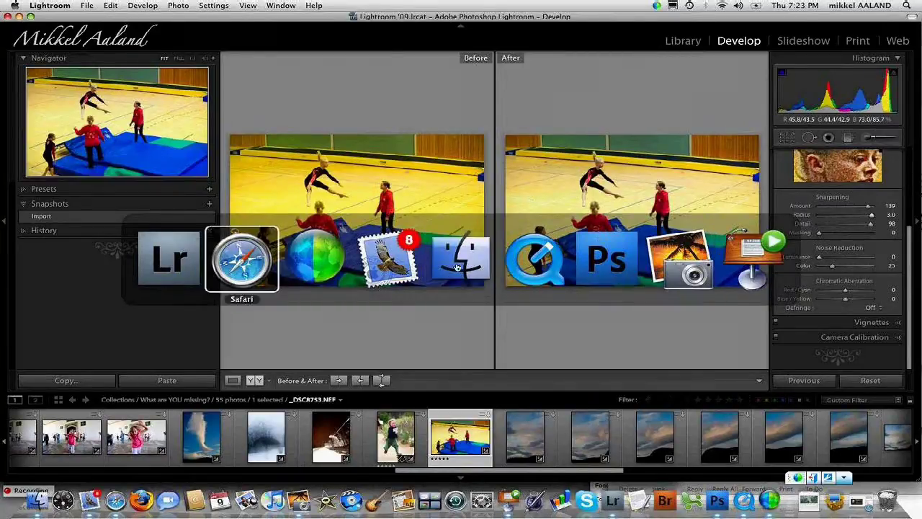
click(768, 263)
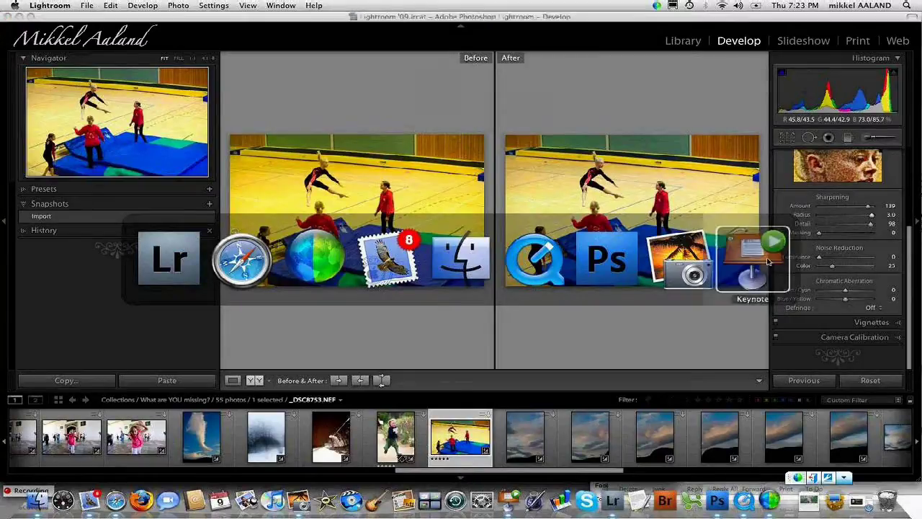
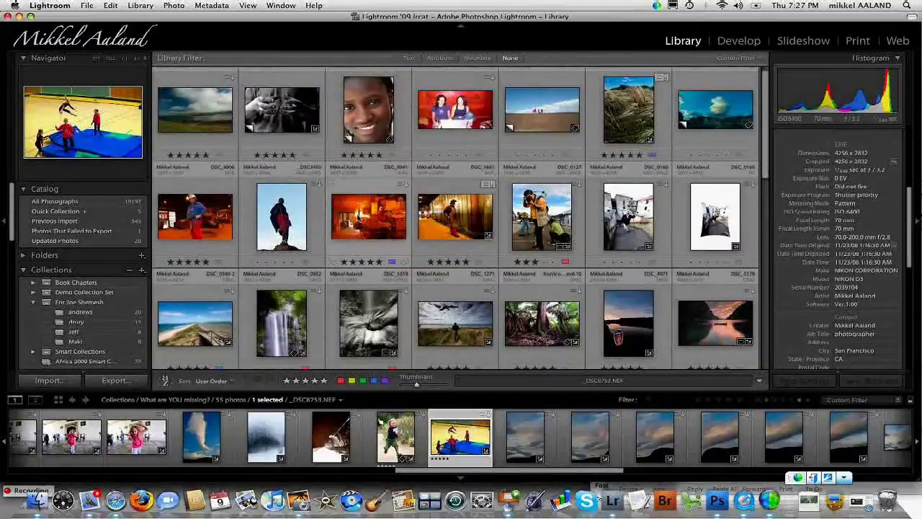
Open the orange foundry photo DSC_8941.NEF from the Library grid in the Develop module and show it in single-image view
click(358, 216)
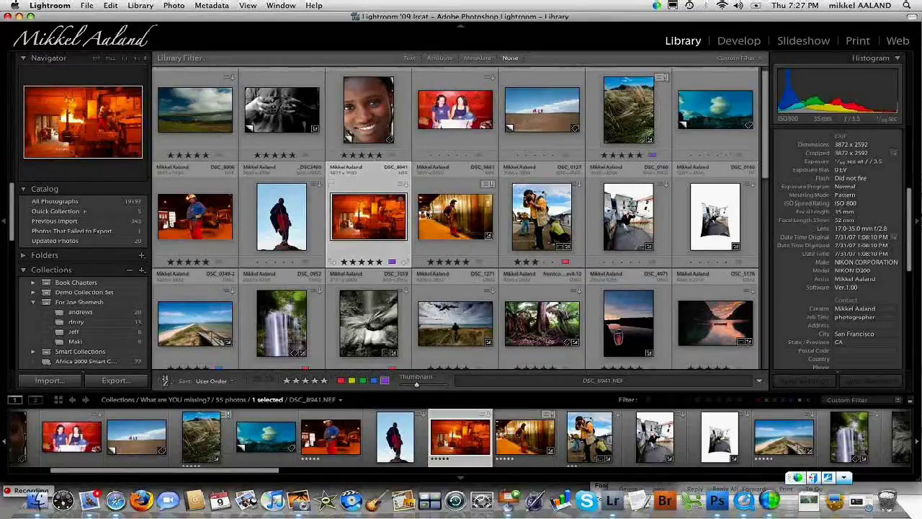
key(e)
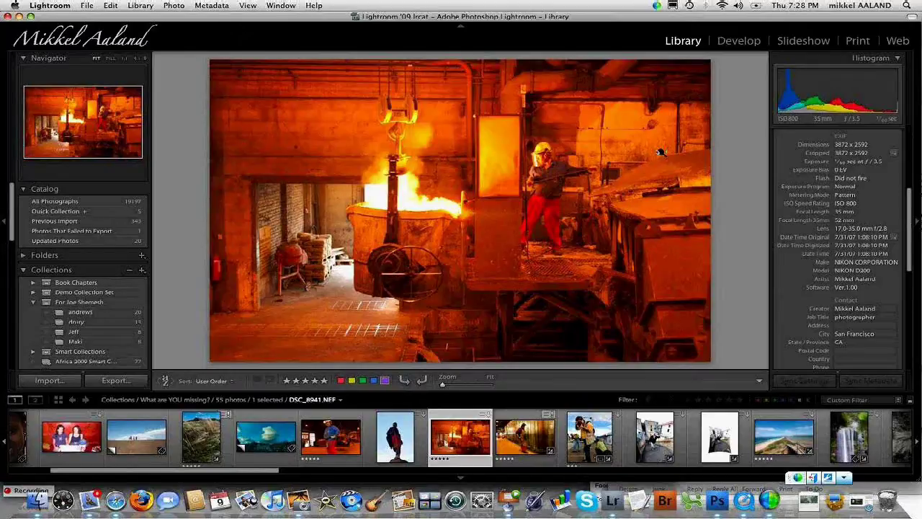
click(745, 42)
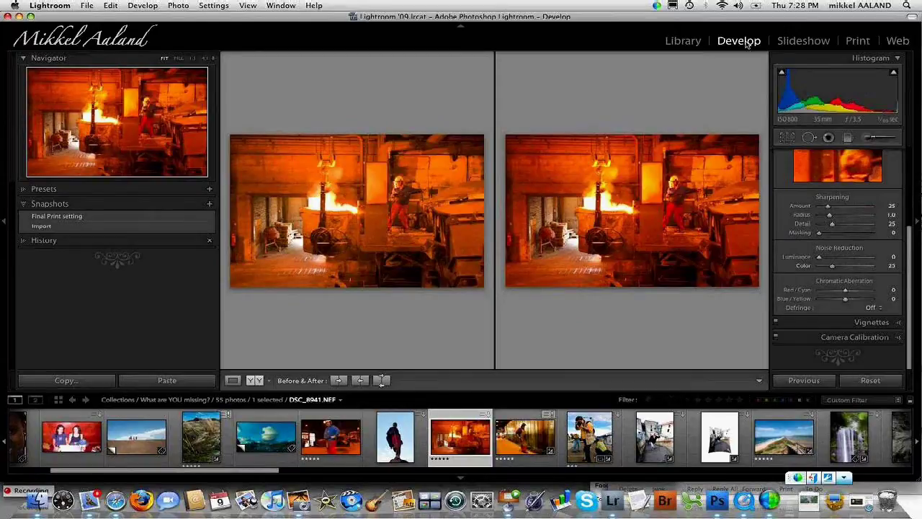
click(747, 45)
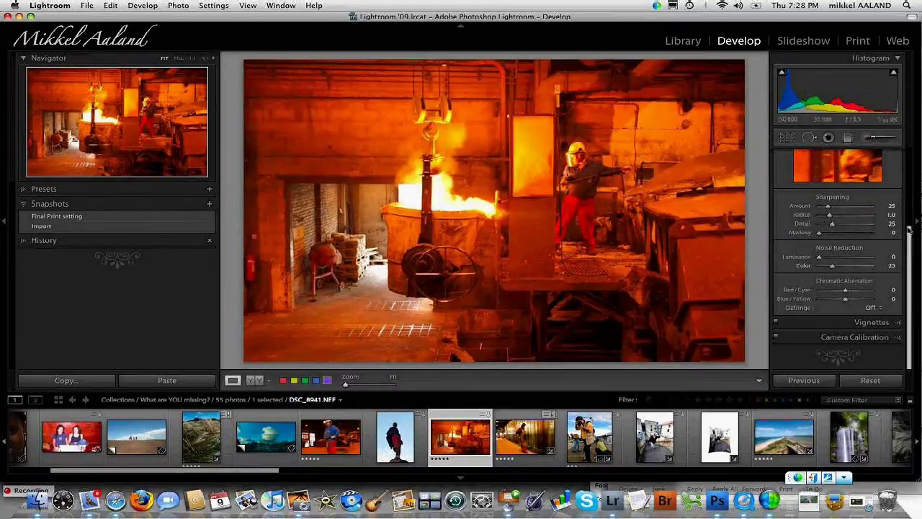
Expand the Basic adjustments for the foundry photo
drag(909, 229, 909, 160)
scroll(909, 160, up, 2)
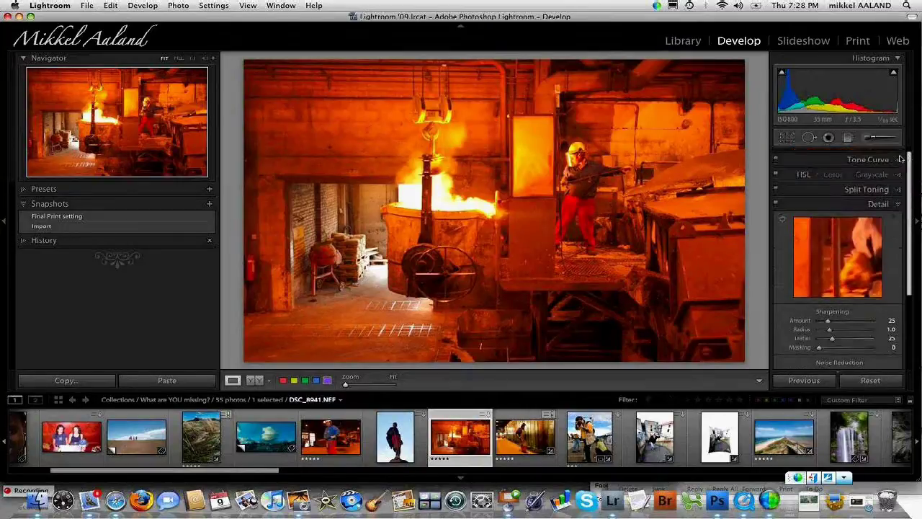
scroll(900, 159, up, 2)
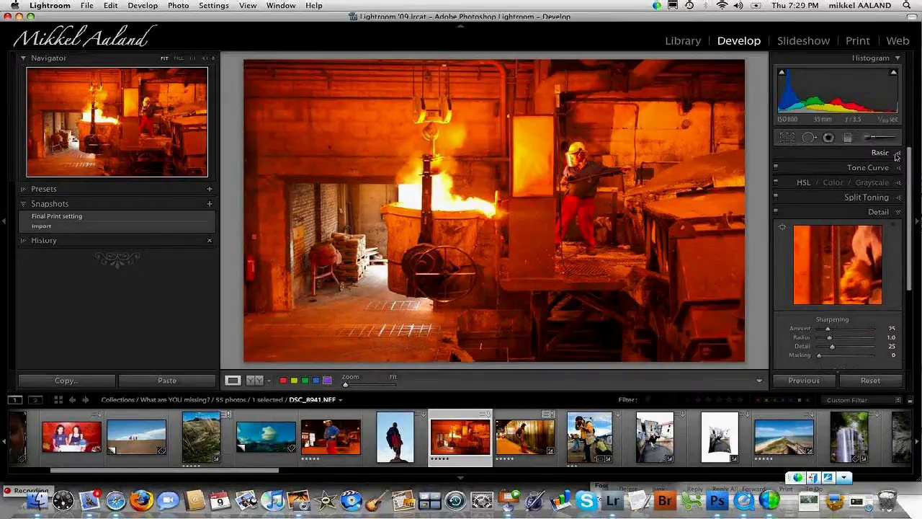
click(897, 154)
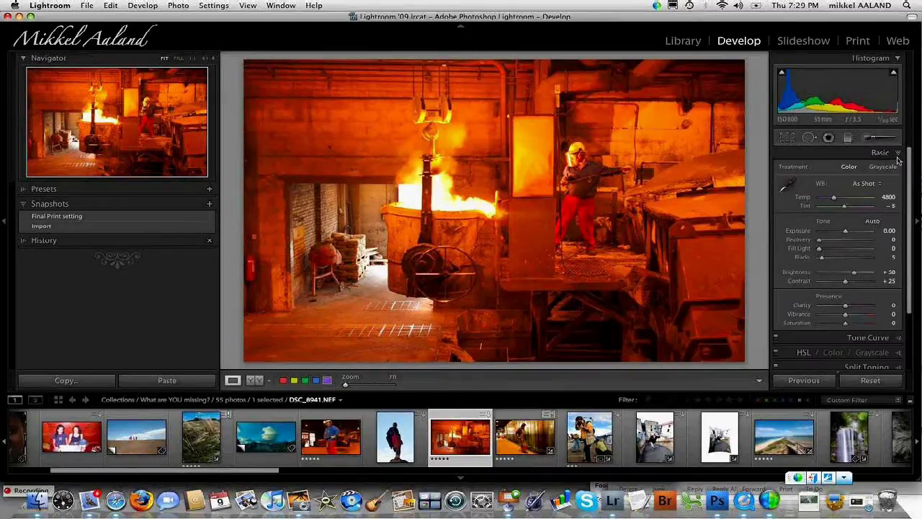
Try the Auto, Daylight, Cloudy and Shade white balance presets on the foundry photo
click(868, 185)
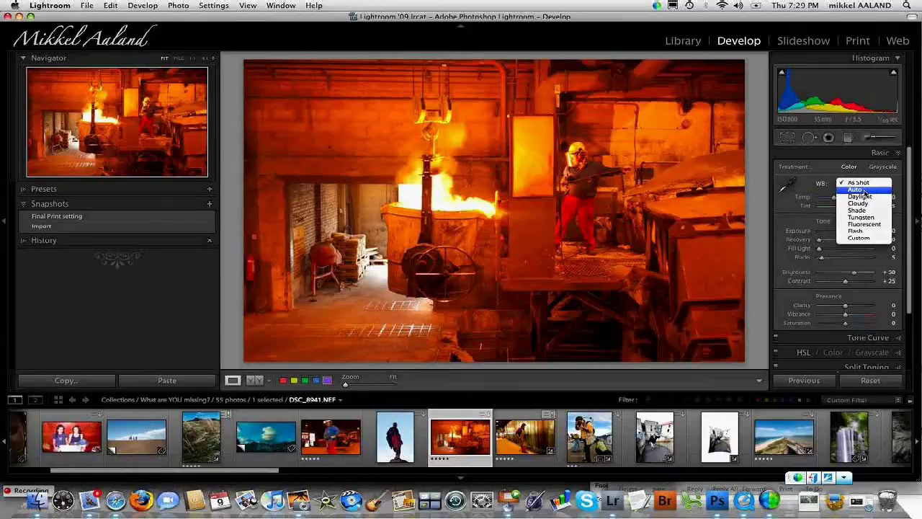
click(862, 189)
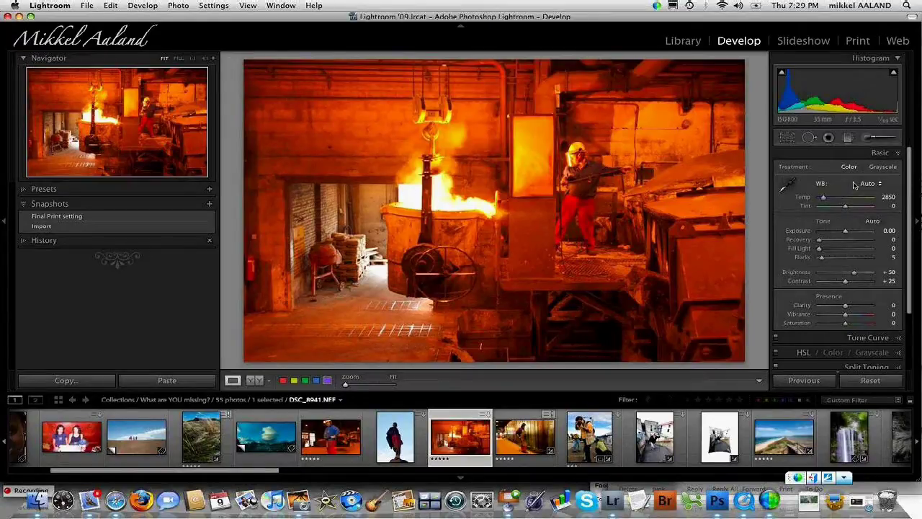
click(861, 185)
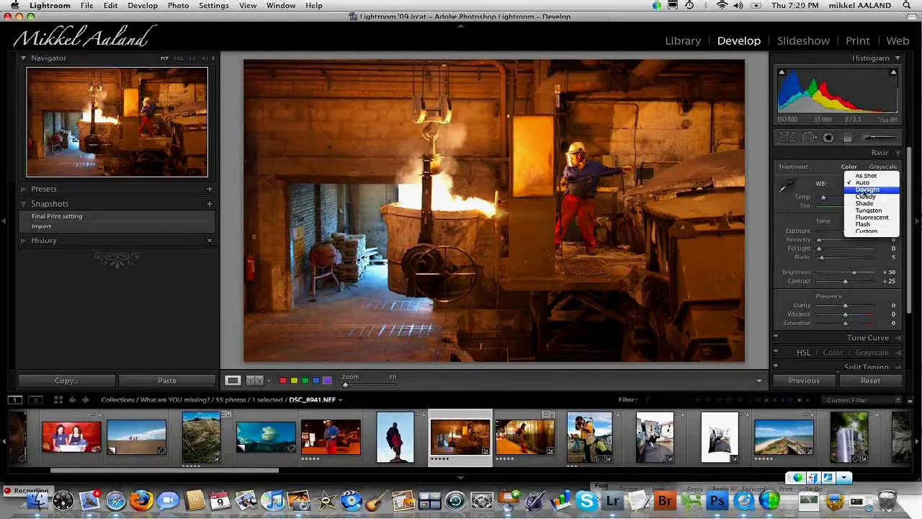
click(867, 189)
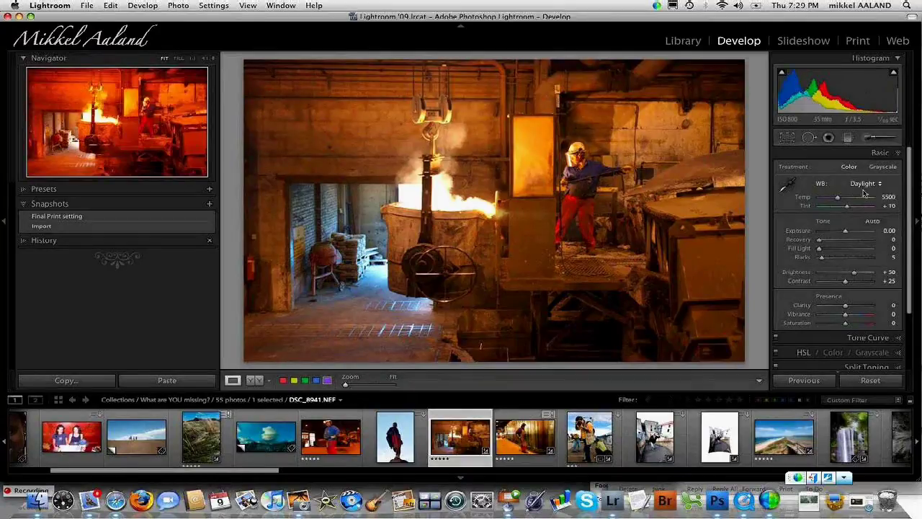
click(866, 187)
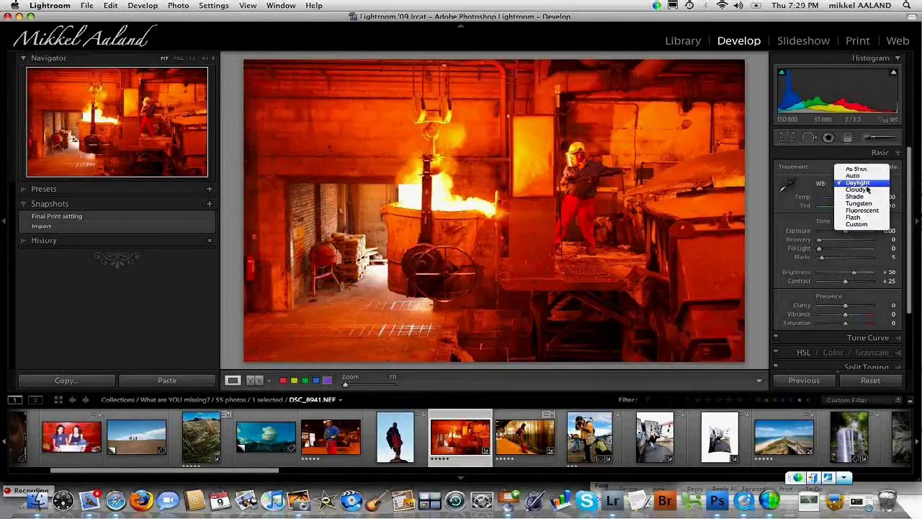
click(867, 189)
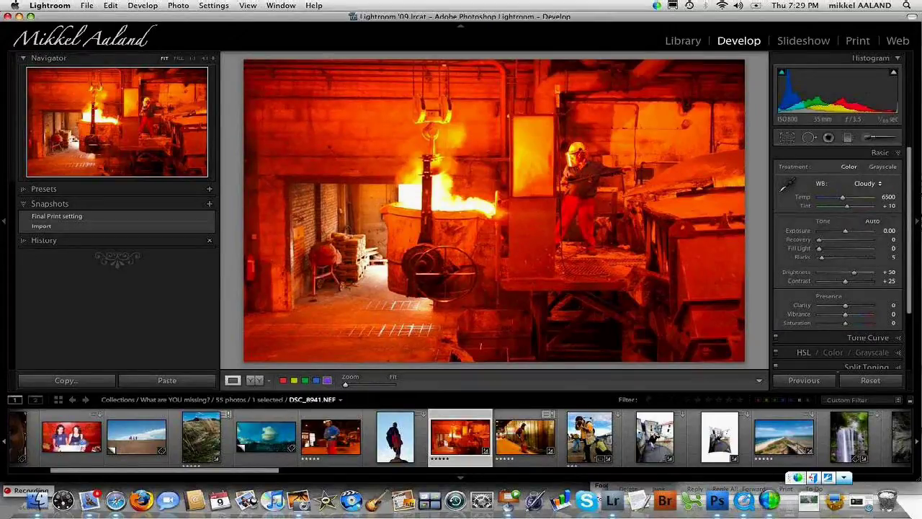
click(863, 185)
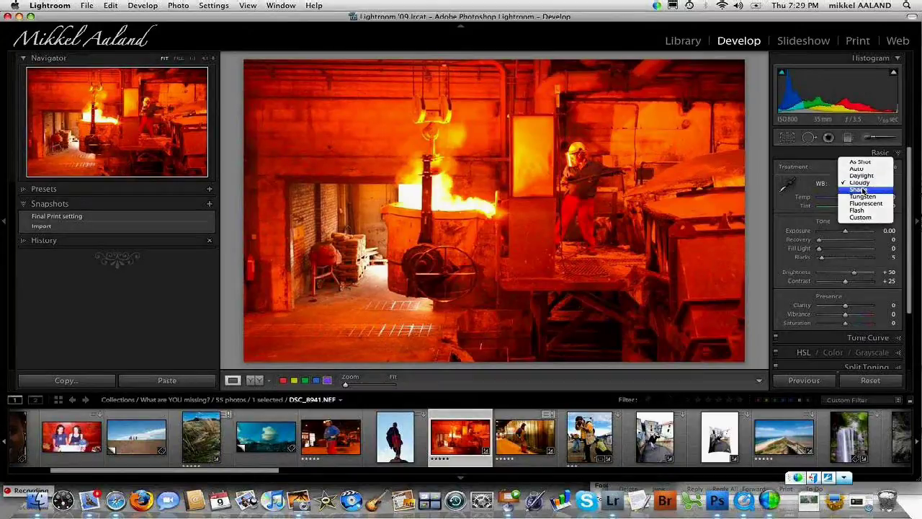
click(863, 196)
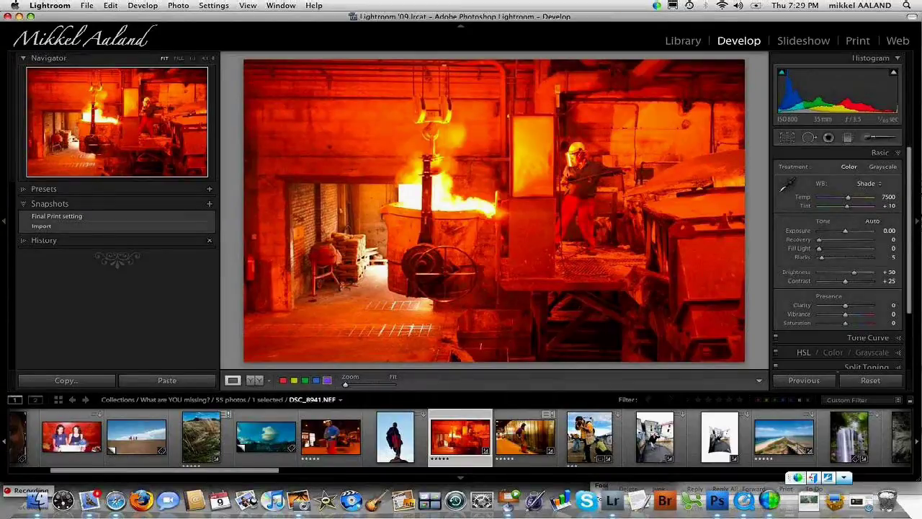
Try the Tungsten, Fluorescent and Flash white balance presets on the foundry photo and return it to As Shot
click(858, 187)
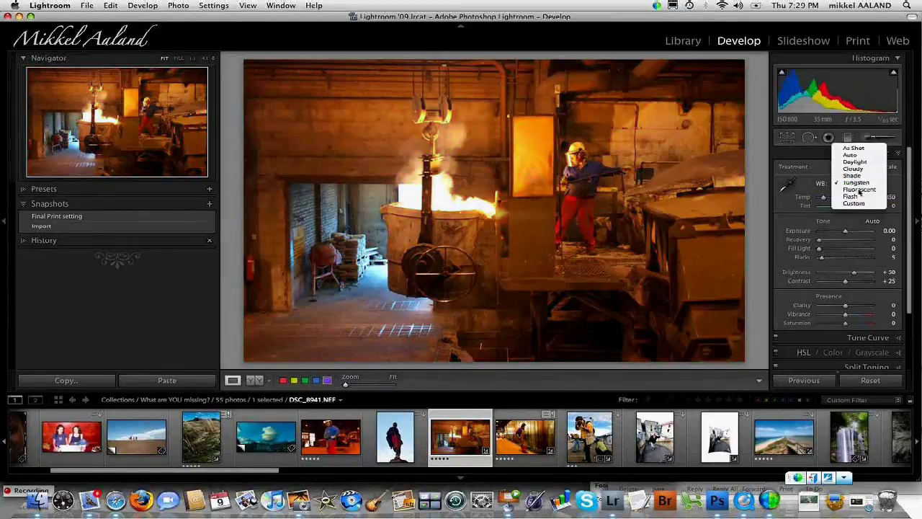
click(859, 189)
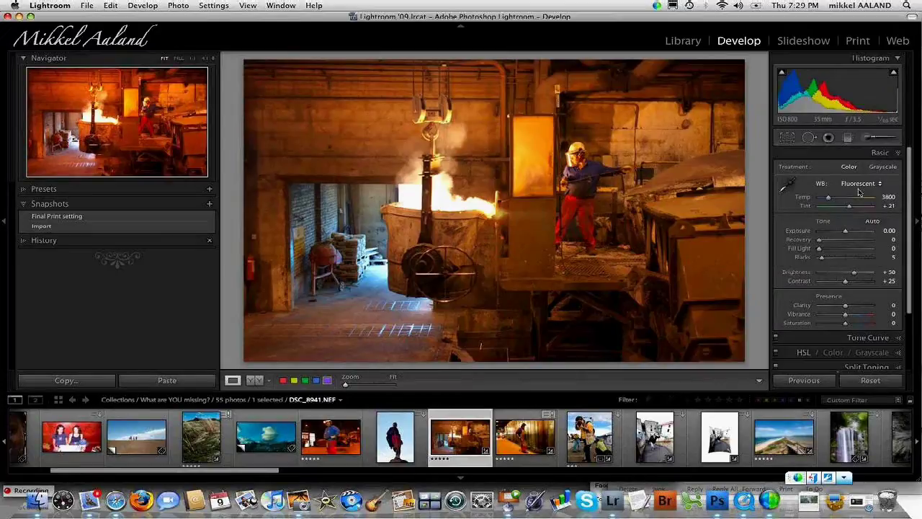
click(858, 189)
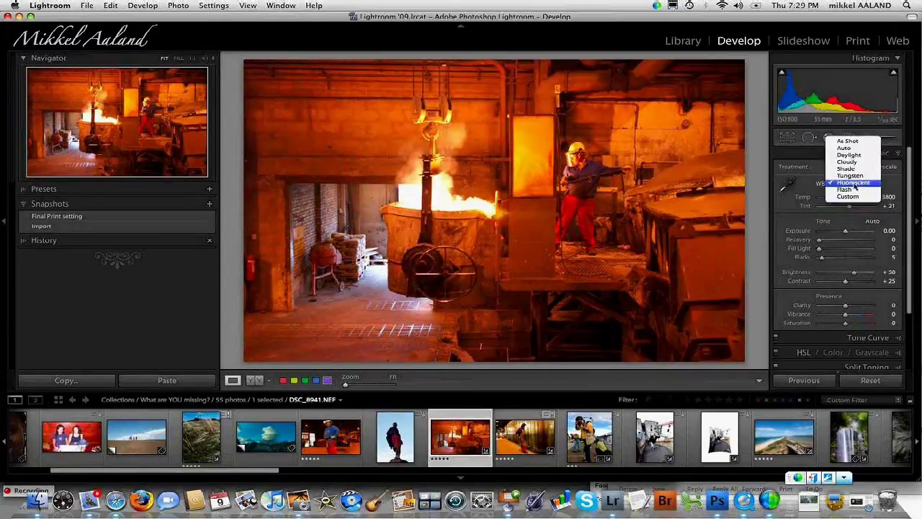
click(847, 189)
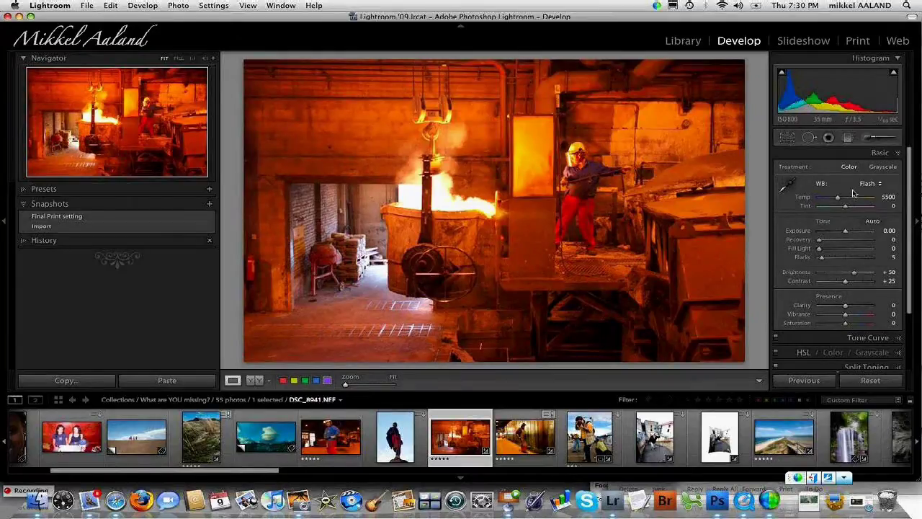
click(865, 185)
click(868, 133)
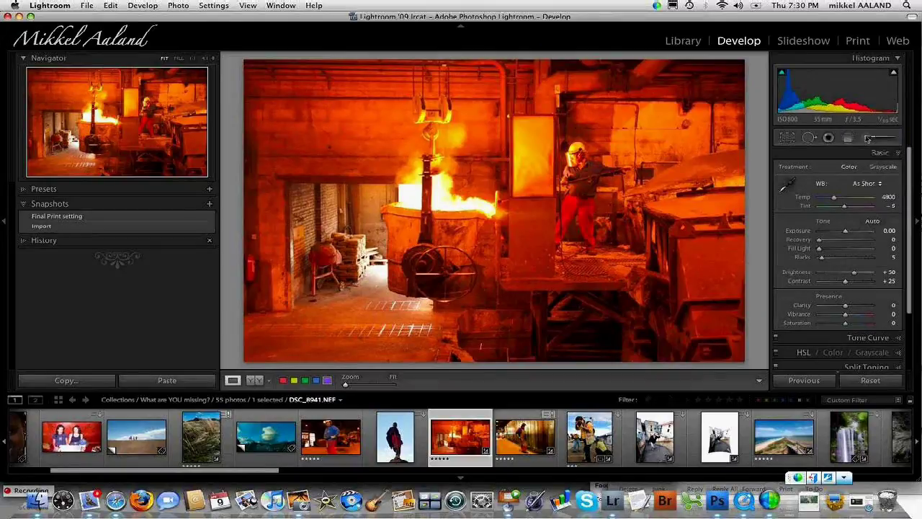
Set a custom white balance by sampling a target neutral beside the foundry worker with the White Balance Selector
click(787, 186)
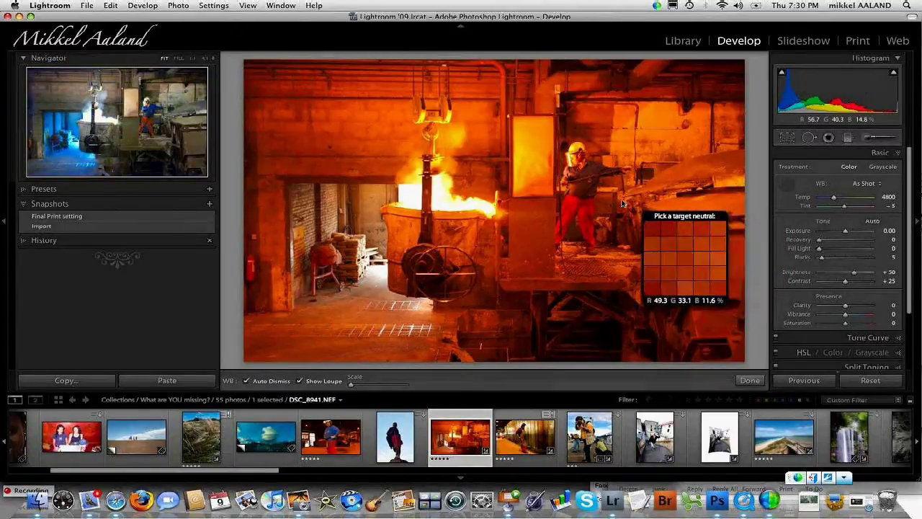
click(582, 207)
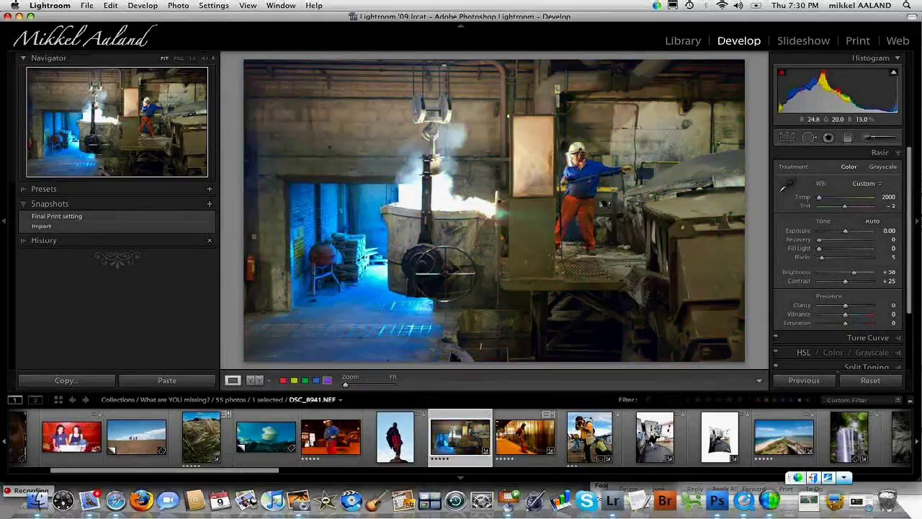
key(w)
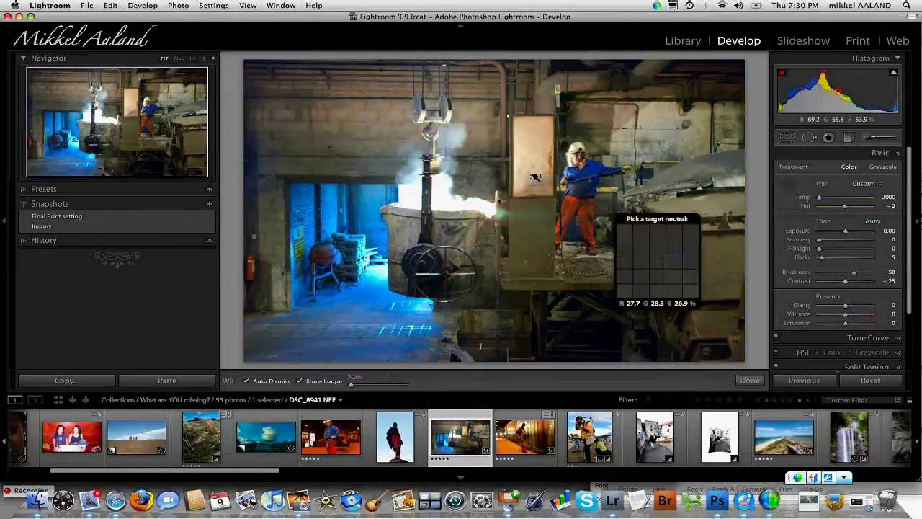
key(Escape)
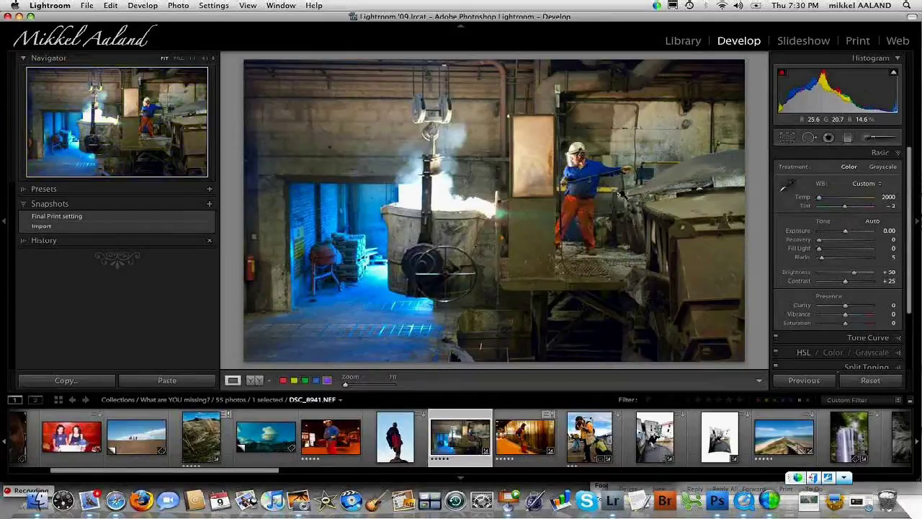
Warm the foundry photo's custom white balance by setting its colour temperature to 2625
drag(819, 198, 823, 199)
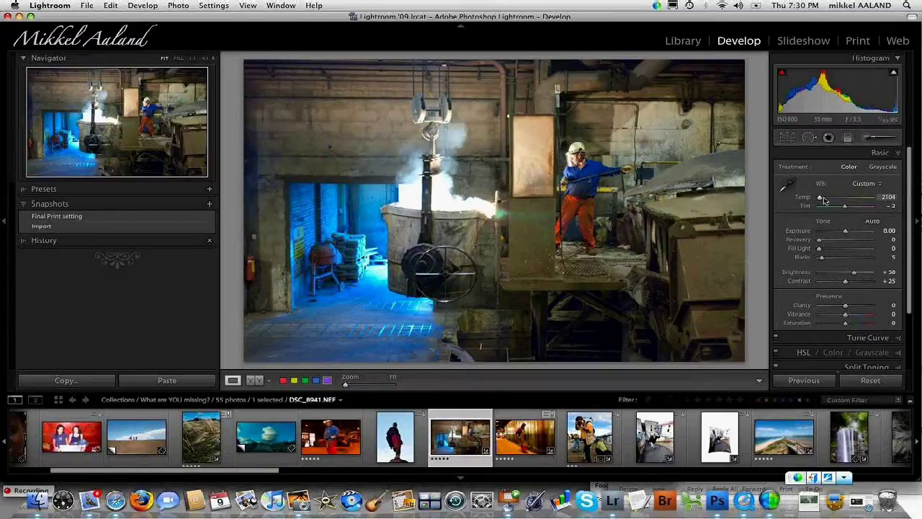
drag(826, 200, 825, 201)
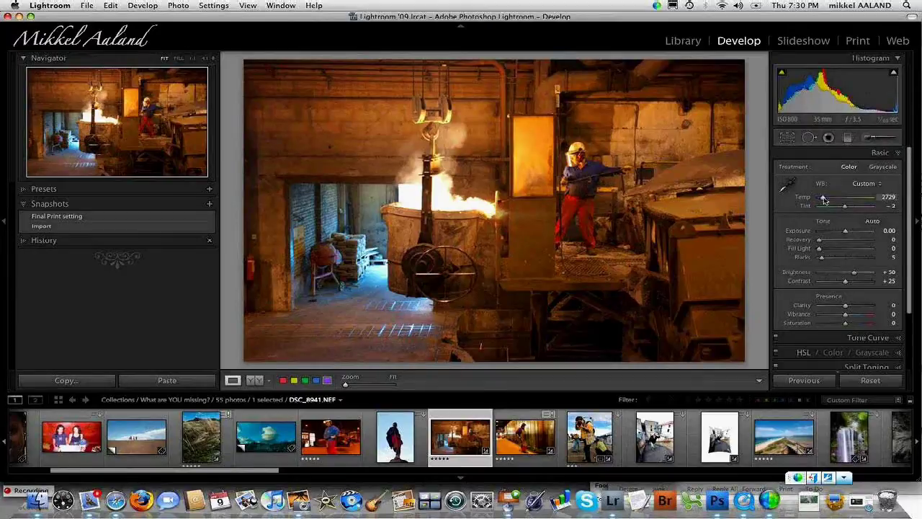
drag(823, 200, 825, 201)
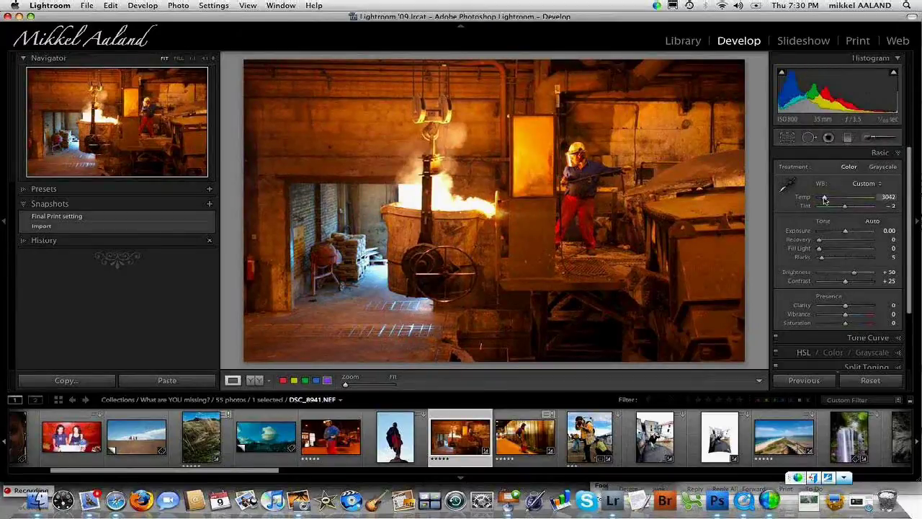
drag(825, 200, 823, 200)
drag(823, 199, 821, 199)
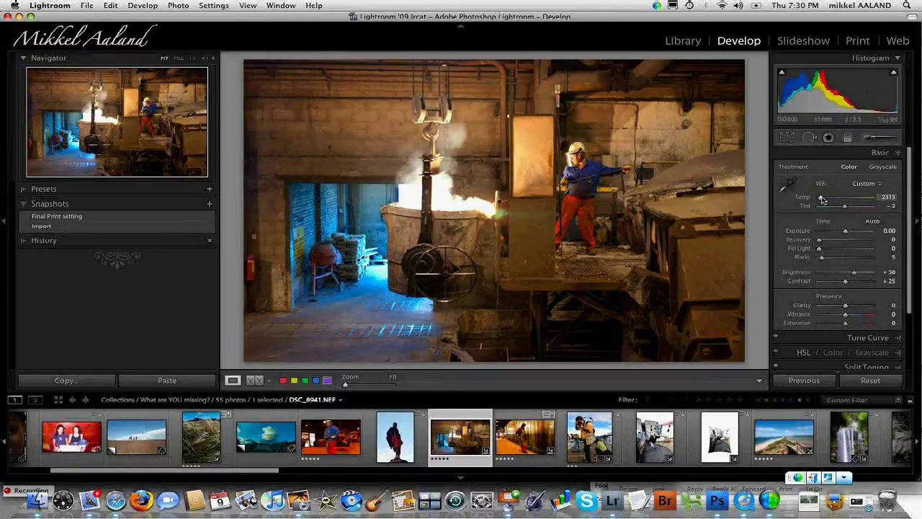
drag(821, 200, 823, 199)
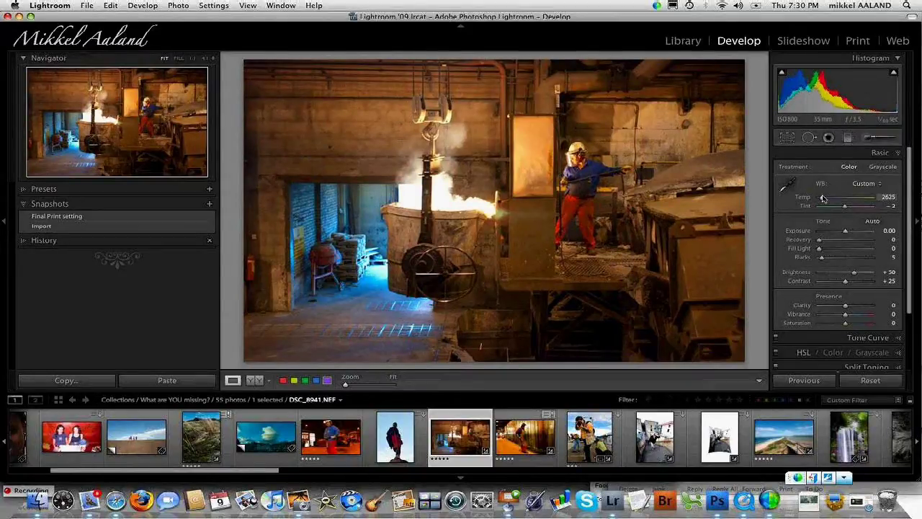
drag(823, 199, 821, 201)
drag(822, 201, 823, 201)
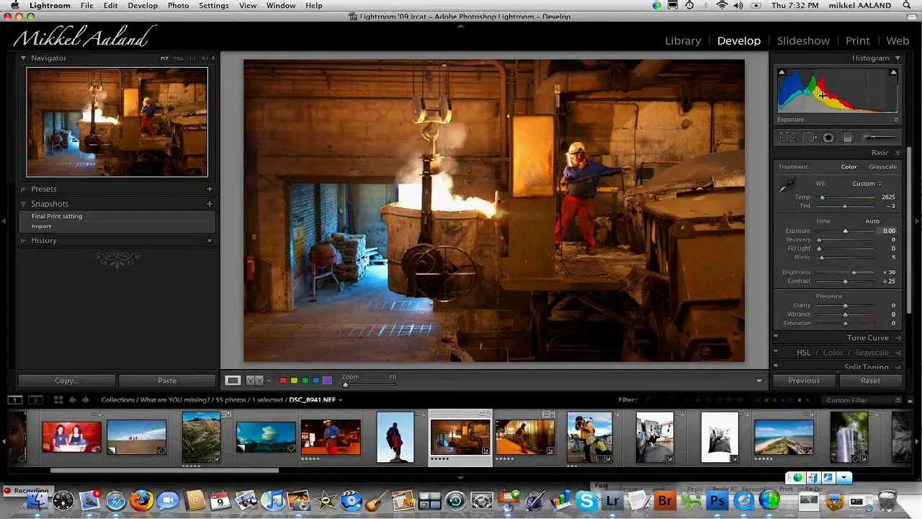
Toggle the highlight clipping warning on and off to check the foundry photo for blown-out areas
click(894, 73)
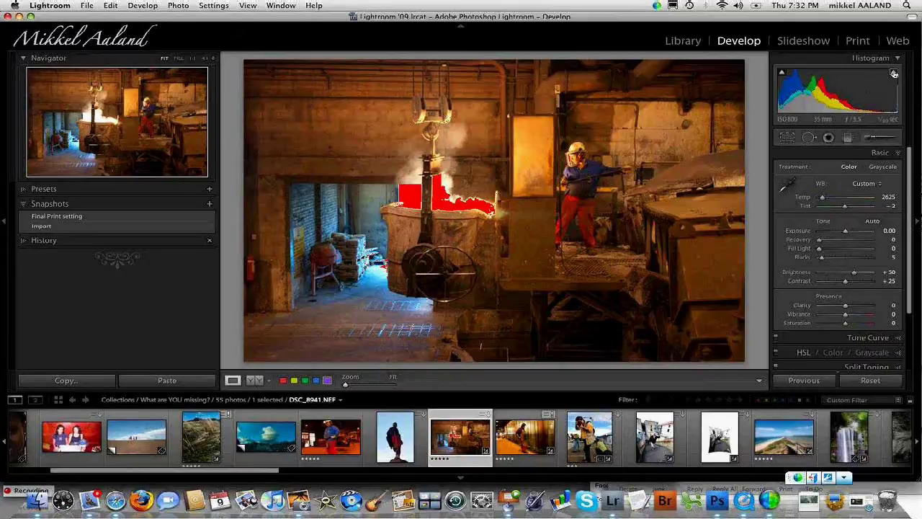
click(893, 74)
click(892, 74)
click(893, 74)
click(893, 74)
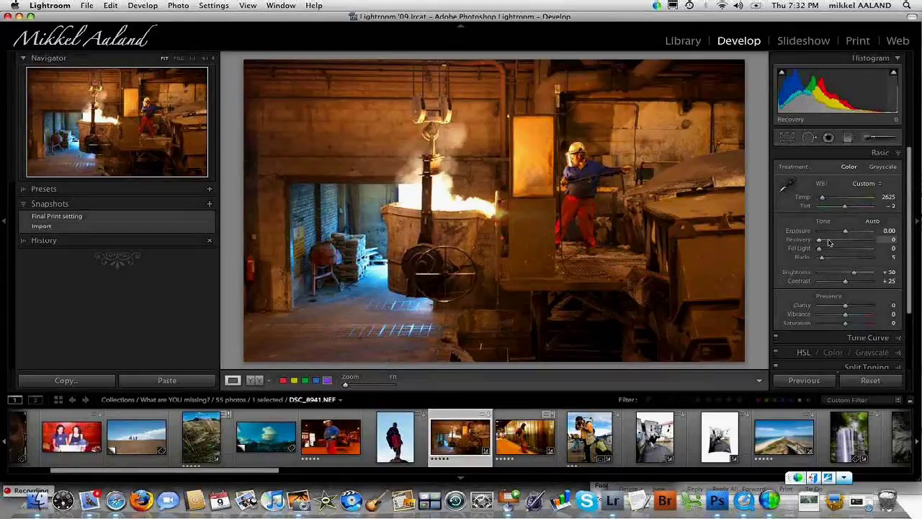
Recover the foundry photo's highlights by raising Recovery to 100
click(828, 241)
drag(835, 243, 838, 245)
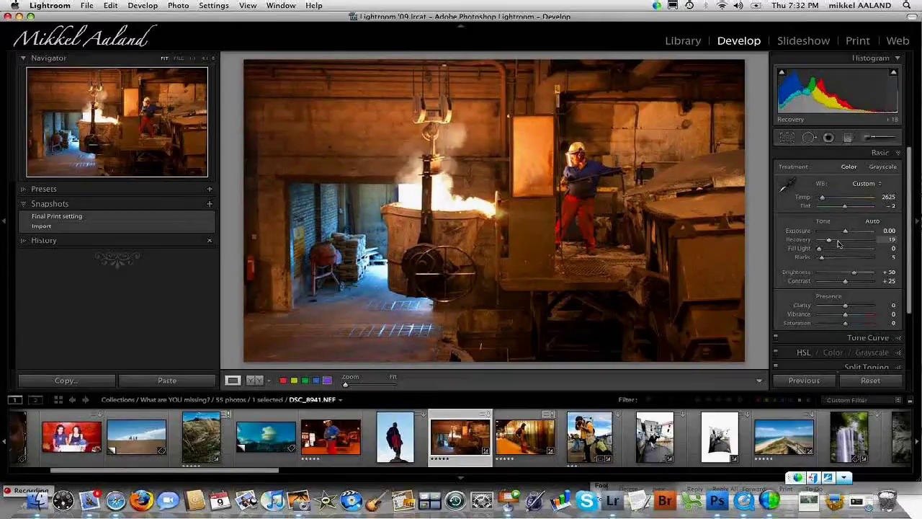
drag(838, 243, 877, 242)
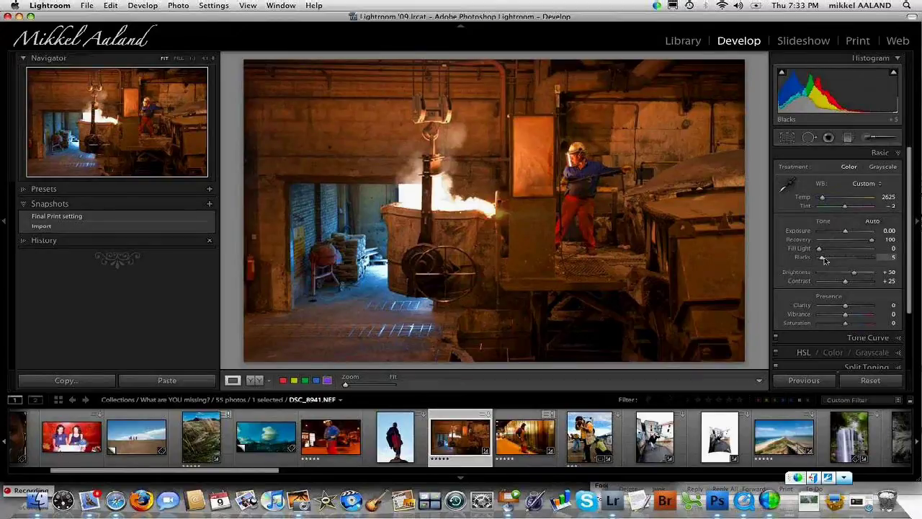
Deepen the foundry photo's shadows by setting Blacks to 18
drag(824, 260, 826, 260)
drag(827, 260, 831, 260)
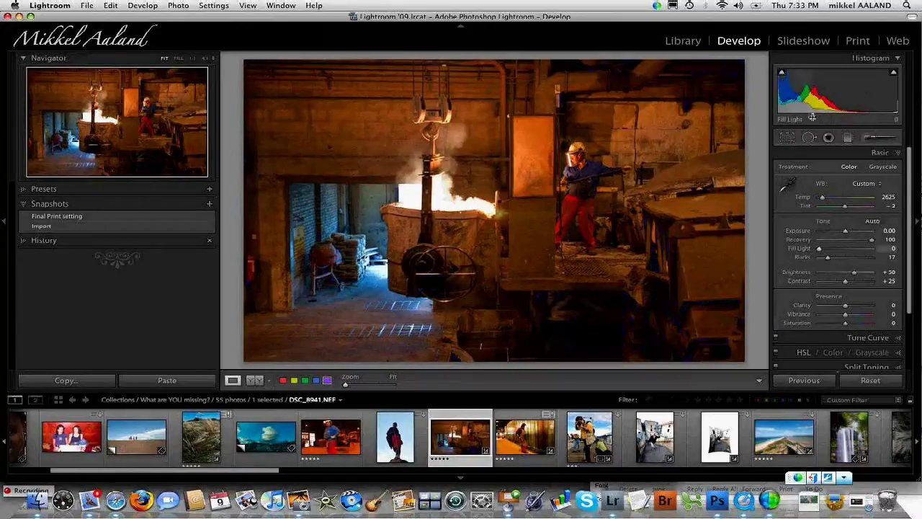
drag(829, 258, 827, 258)
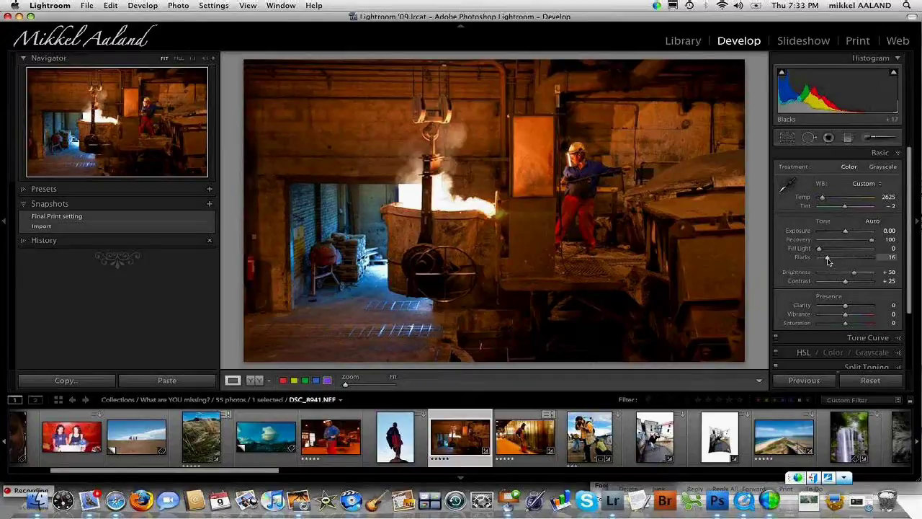
drag(827, 261, 829, 257)
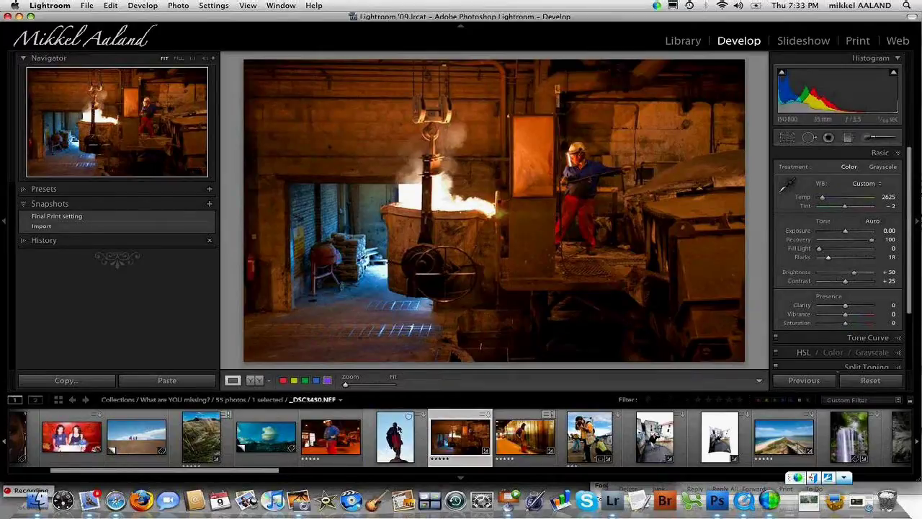
Open the photo of the robed man standing on a rock and inspect his dark face and clothing close up
click(398, 427)
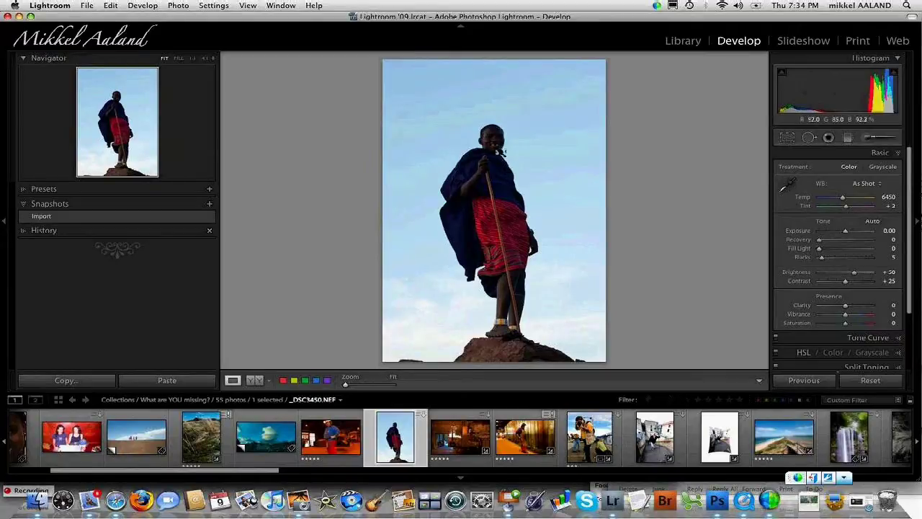
click(502, 151)
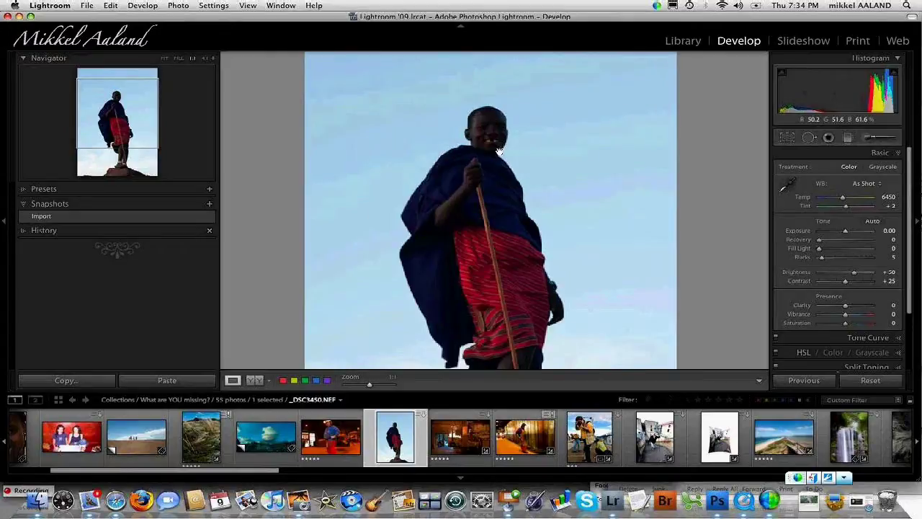
click(498, 151)
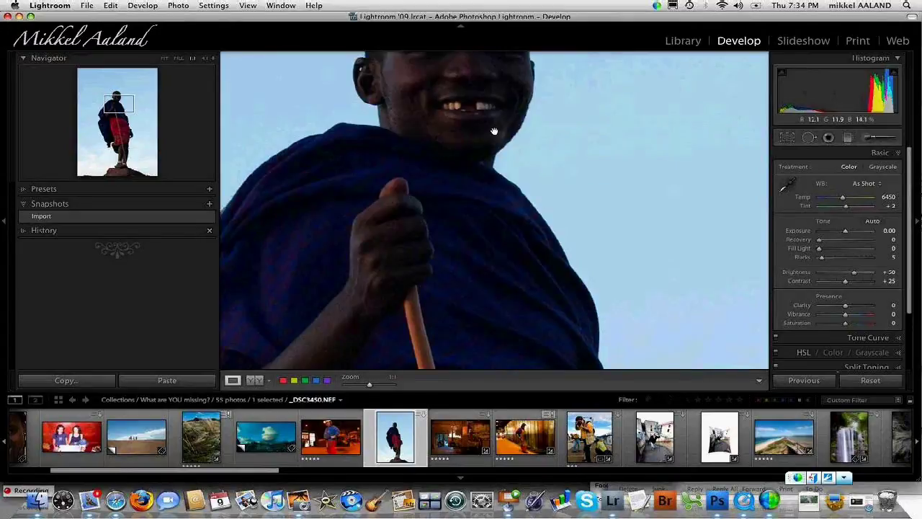
click(494, 132)
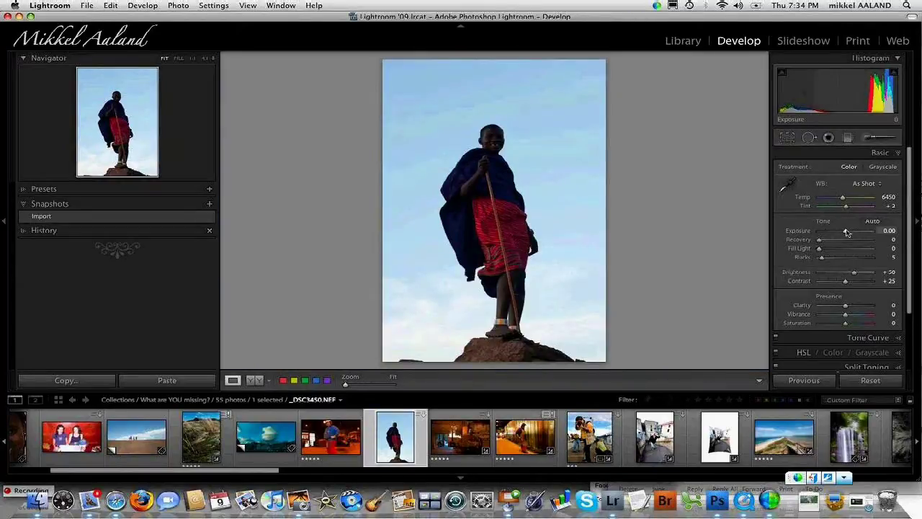
Brighten the photo of the man on the rock with Exposure +0.83 and Fill Light 18
drag(847, 232, 851, 233)
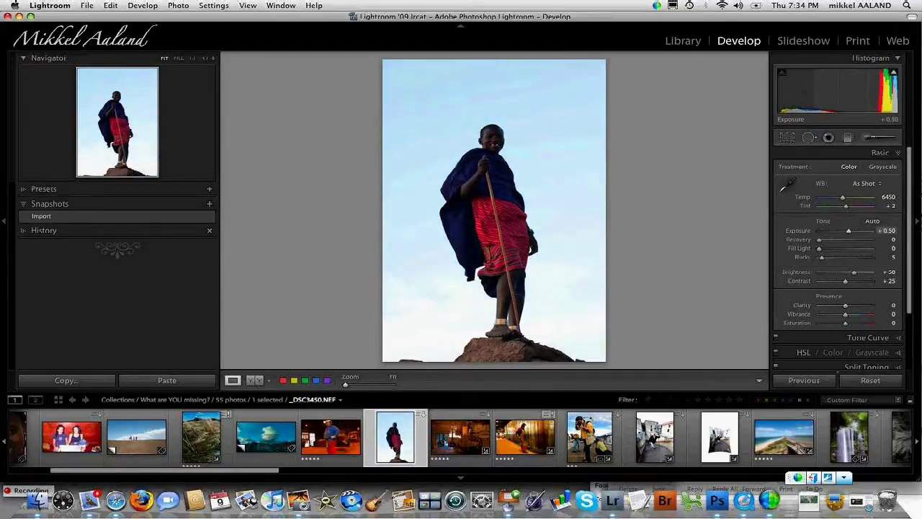
drag(850, 232, 851, 232)
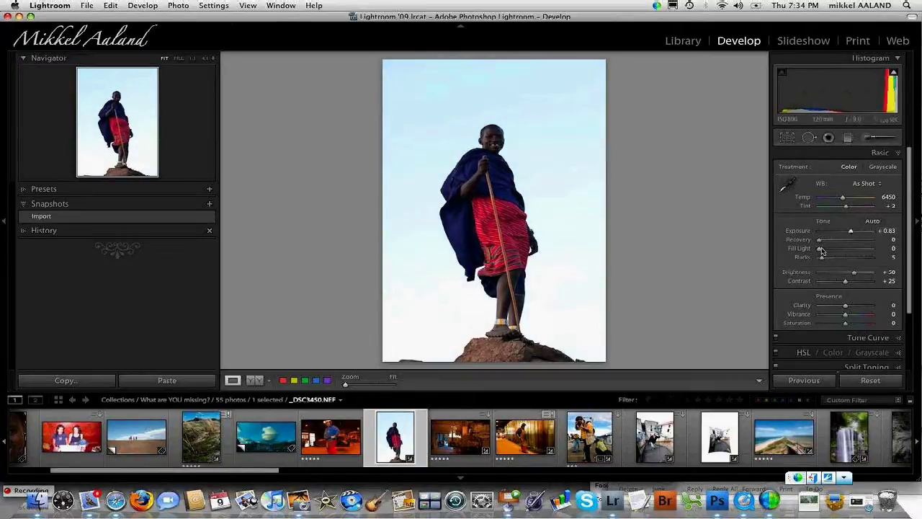
drag(819, 249, 829, 249)
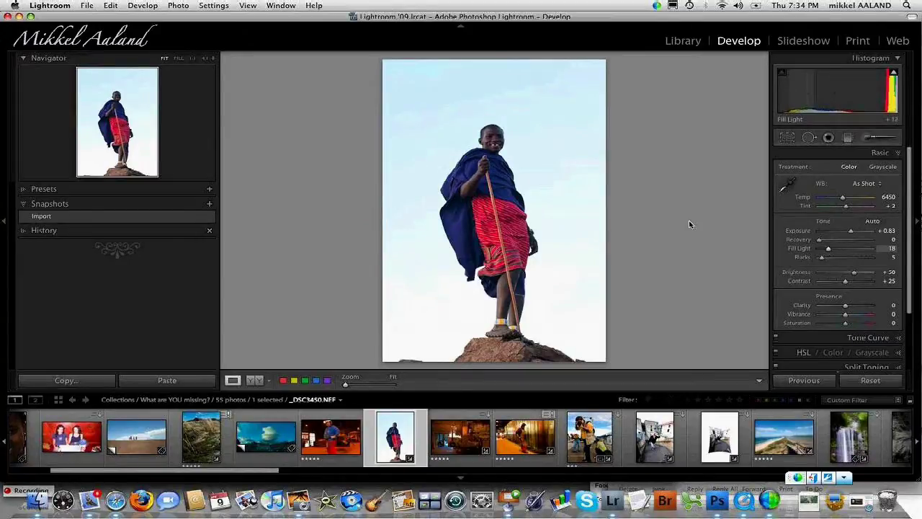
Compare the man's face close up in the side-by-side before and after view, and set Exposure to +1.08 and Fill Light to 13
click(495, 149)
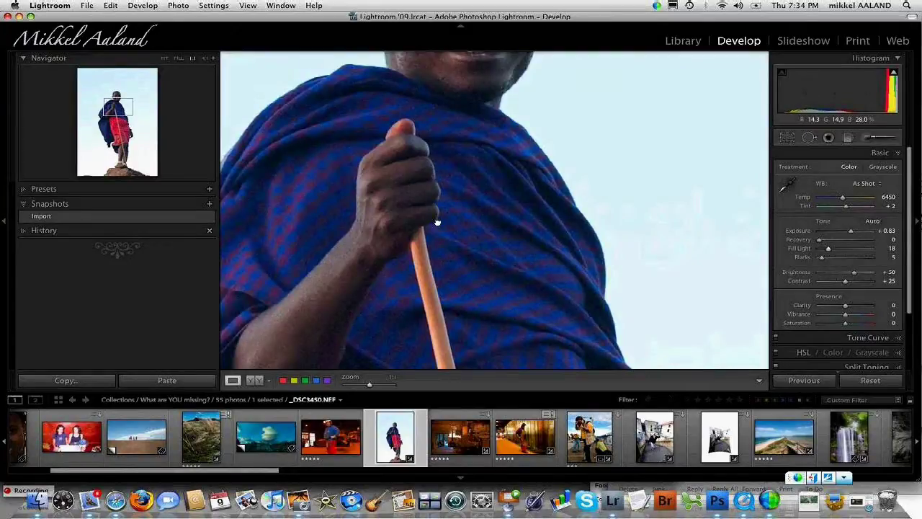
key(y)
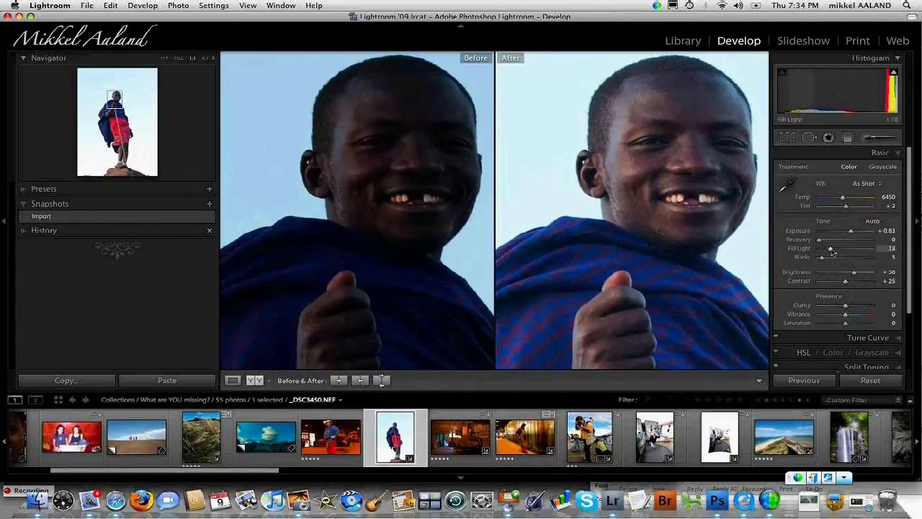
drag(832, 250, 853, 234)
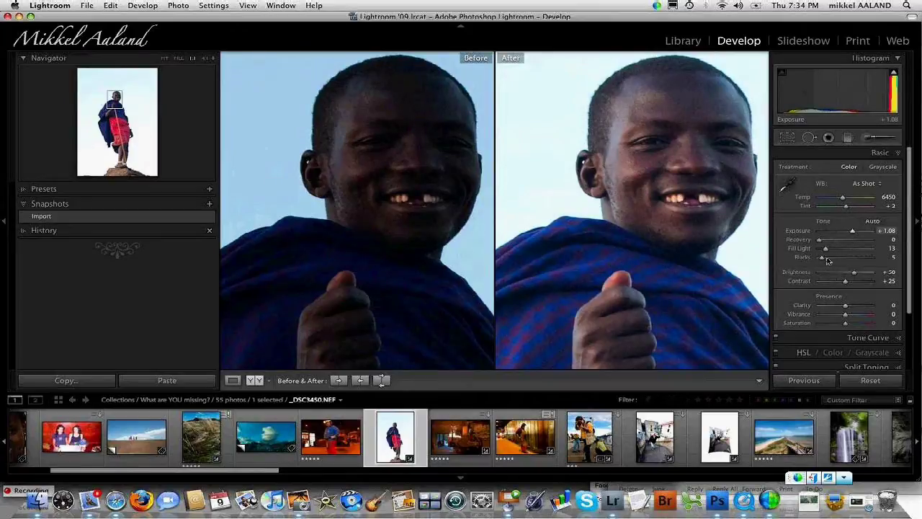
drag(826, 259, 828, 259)
key(super+z)
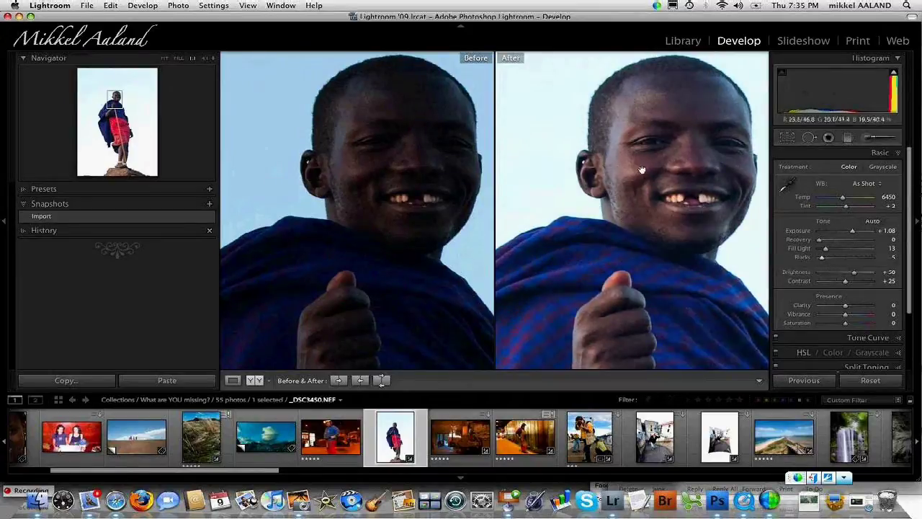
Compare the entire before and after versions of the man's photo, and return to the Library grid
key(super+minus)
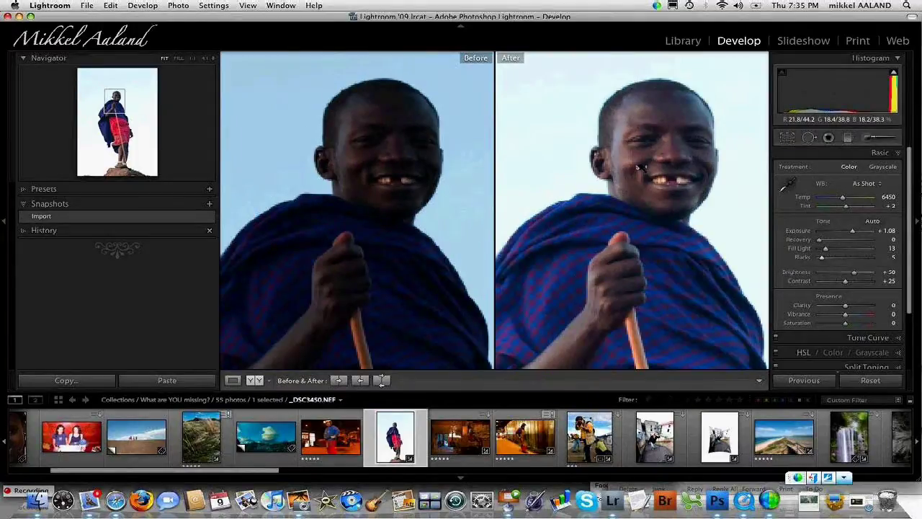
key(super+minus)
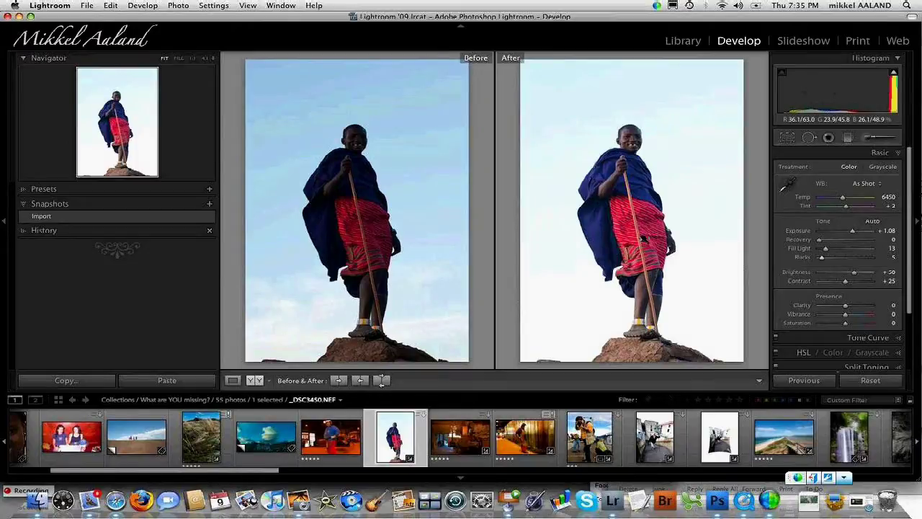
key(g)
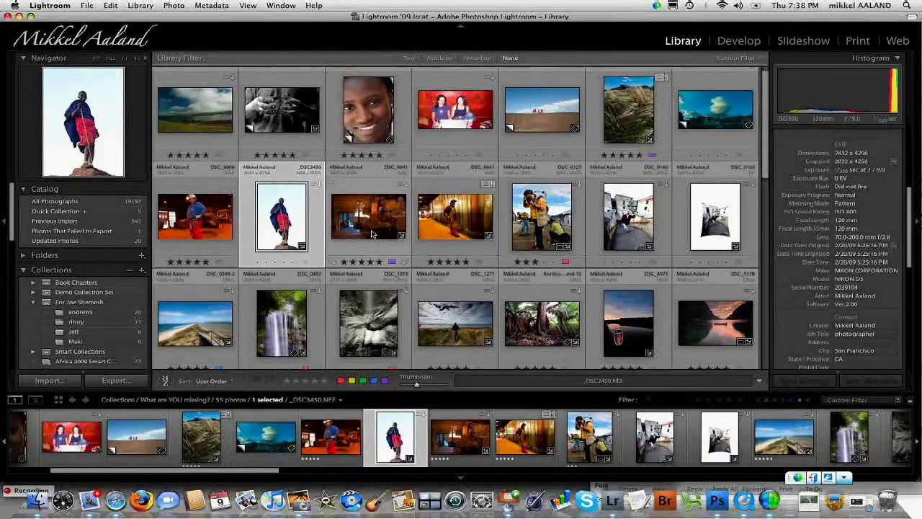
Show the Keynote slide about shooting RAW for control and flexibility, and return to Lightroom
key(super+Tab)
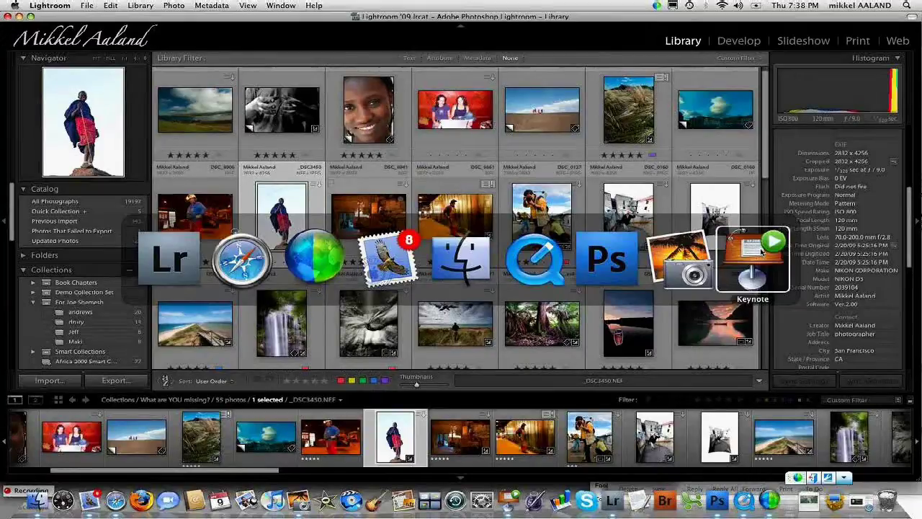
click(738, 240)
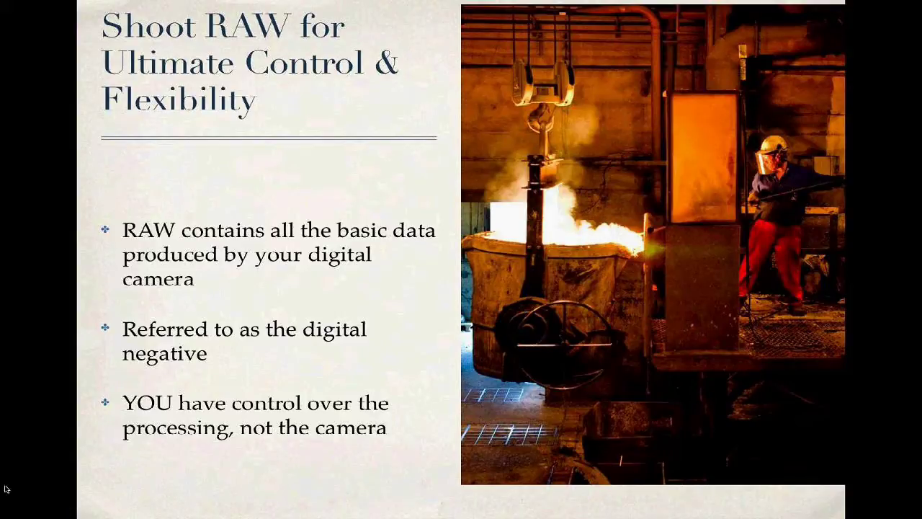
key(super+Tab)
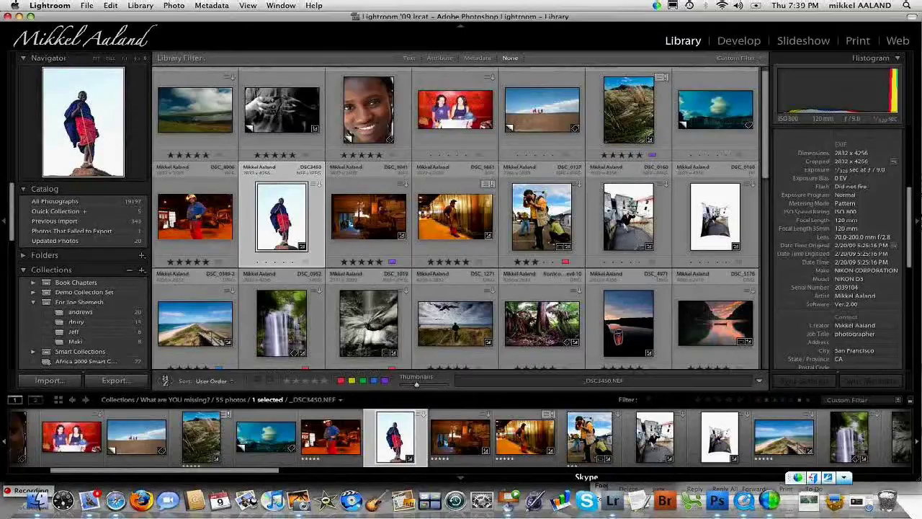
Open the recent Links document in TextEdit and read down to the list of point-and-shoot cameras with RAW capabilities
click(635, 500)
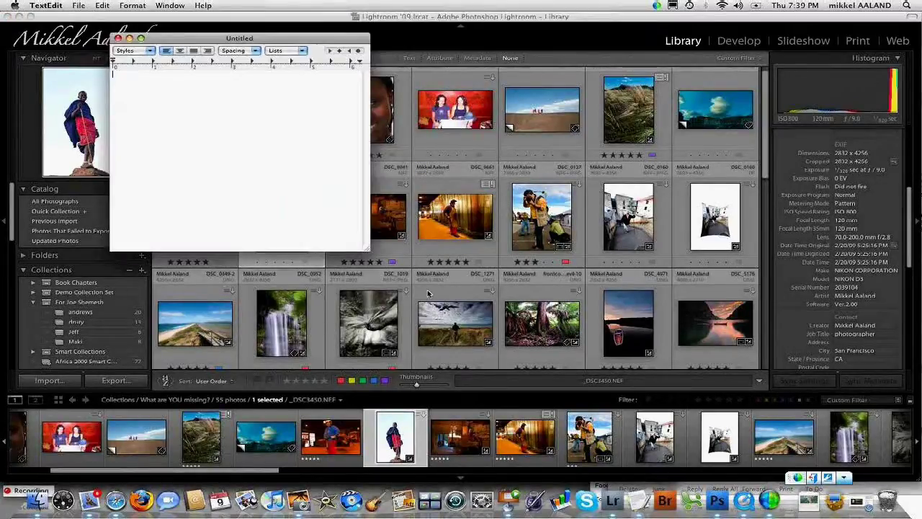
click(78, 6)
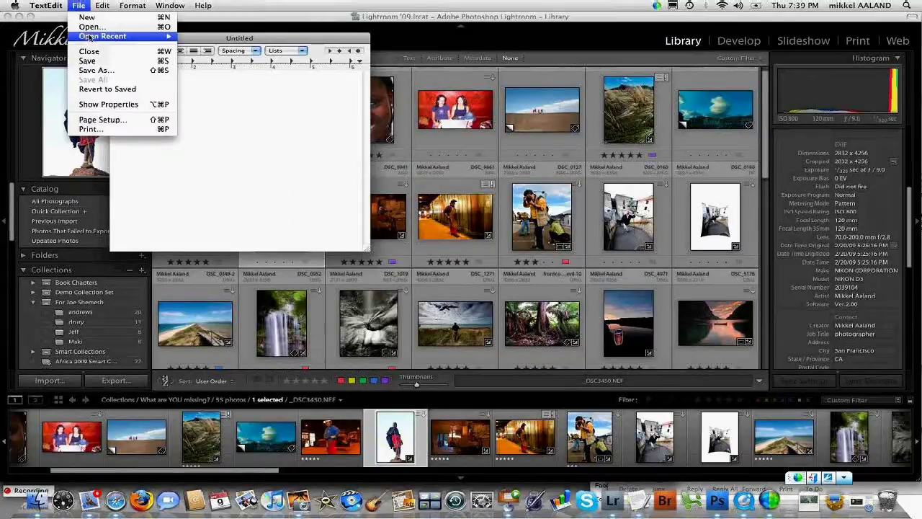
mouse_move(88, 36)
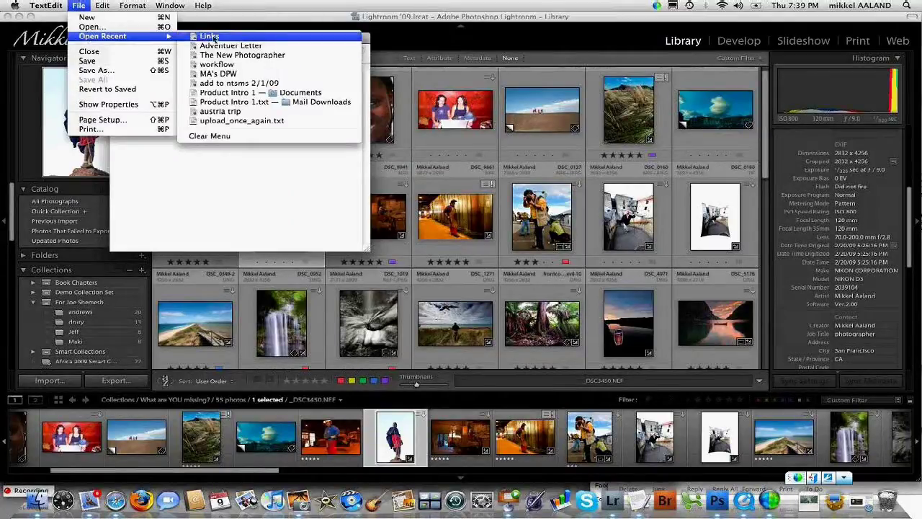
click(322, 137)
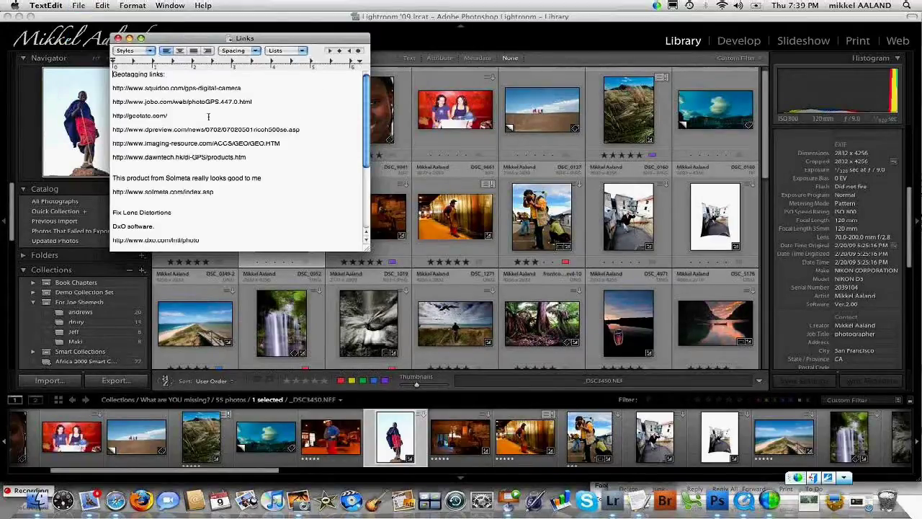
scroll(208, 116, down, 1)
scroll(208, 116, down, 1)
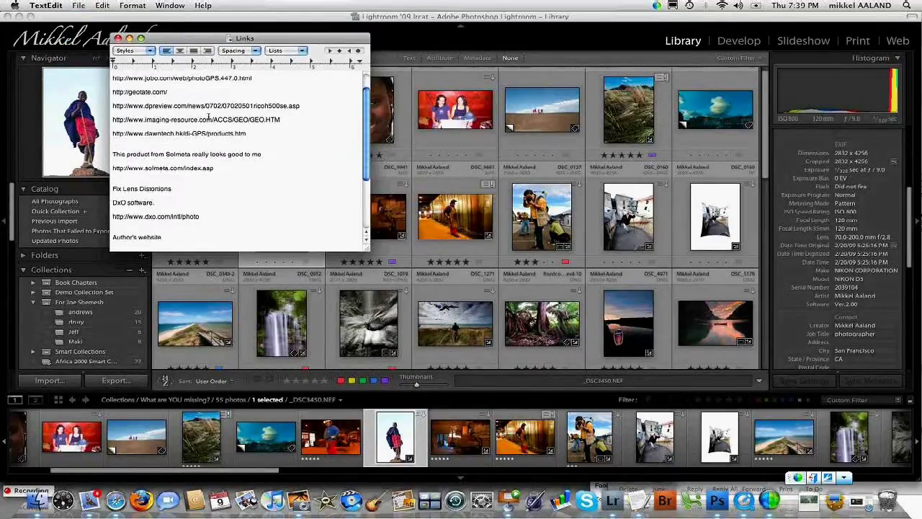
scroll(208, 116, down, 3)
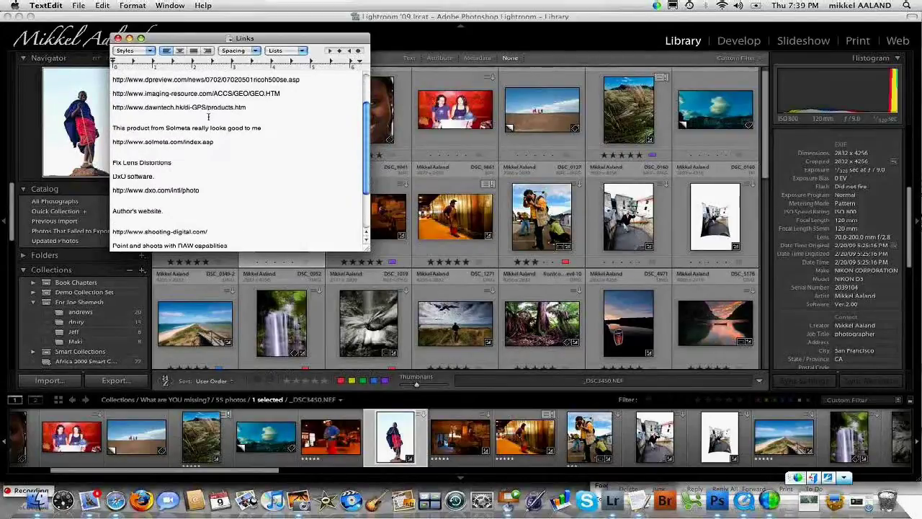
scroll(208, 116, down, 3)
scroll(208, 116, down, 2)
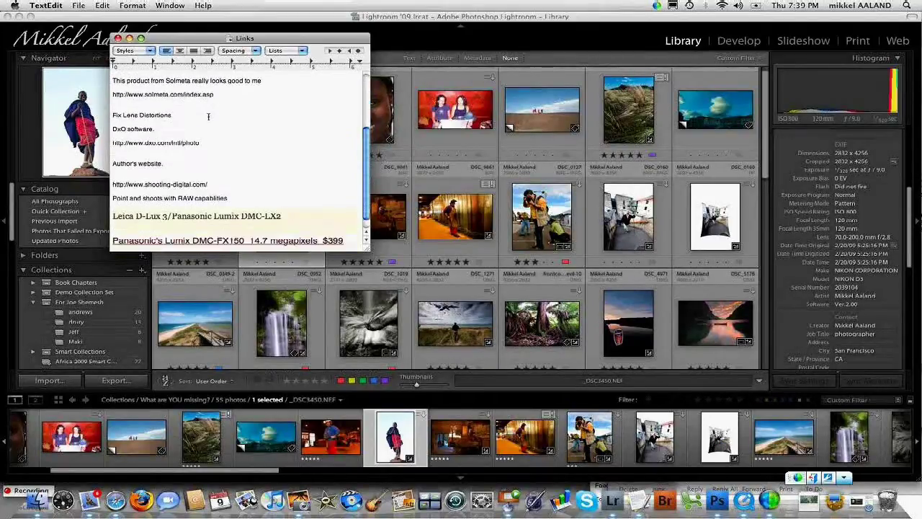
scroll(279, 214, down, 2)
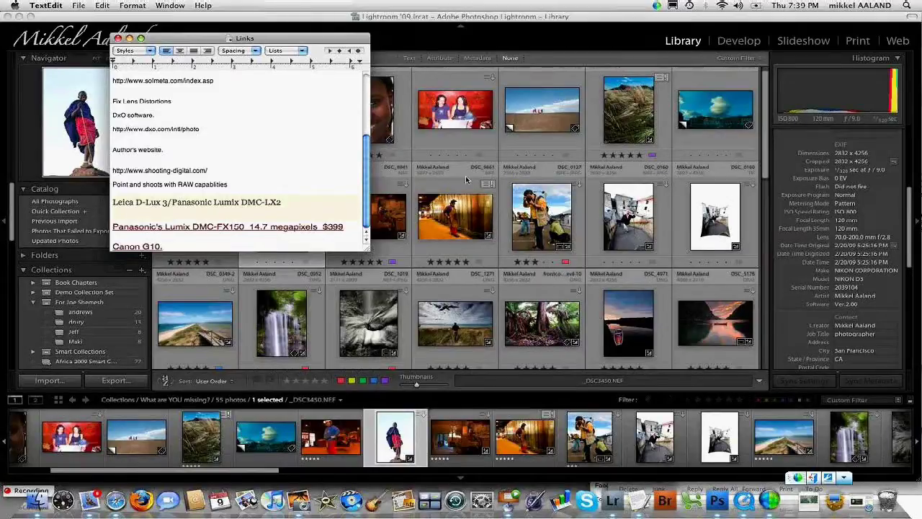
Leave the Links document, switch to the Keynote presentation and advance from the RAW slide to the one about extending lenses with panoramas
click(463, 152)
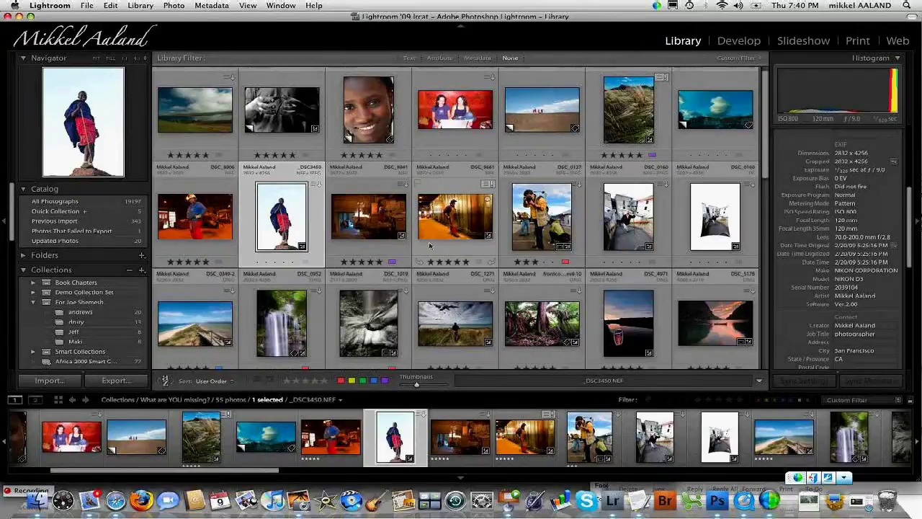
key(super+Tab)
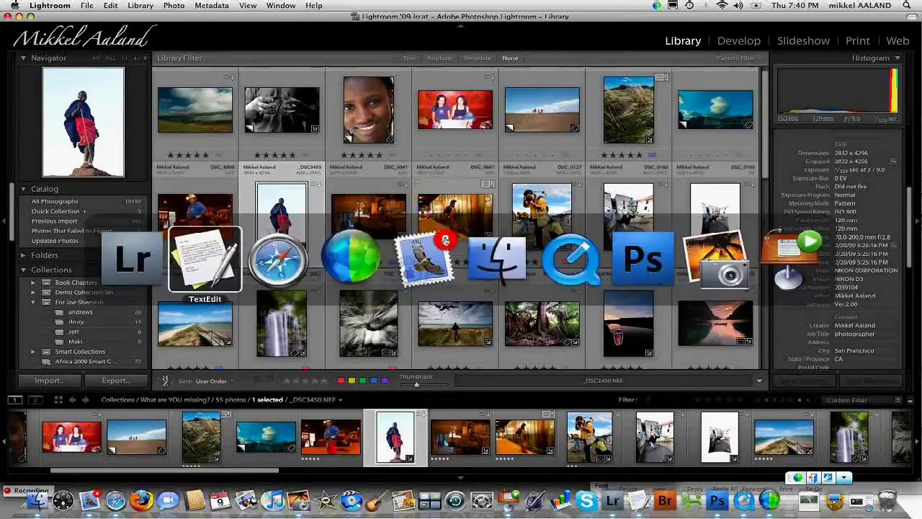
key(super+Tab)
key(super+Tab)
key(super+Tab)
key(super+Tab)
key(super+Tab)
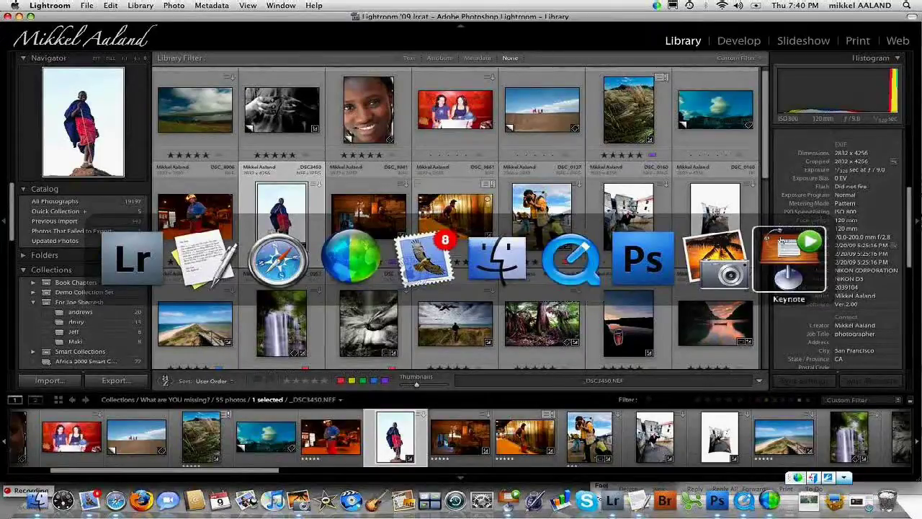
click(787, 252)
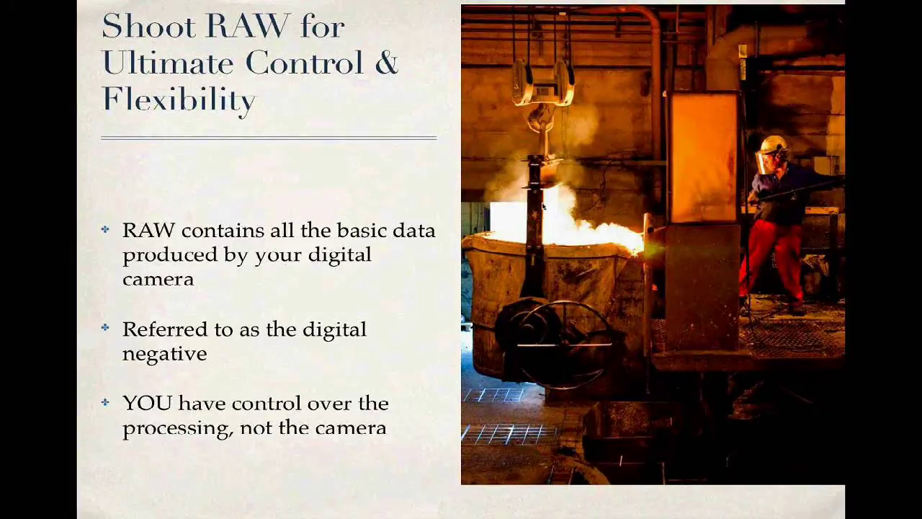
click(400, 264)
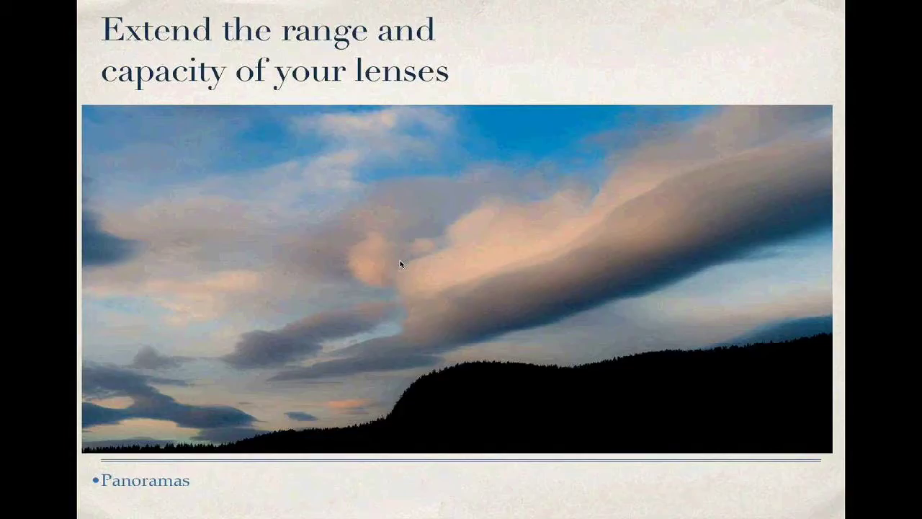
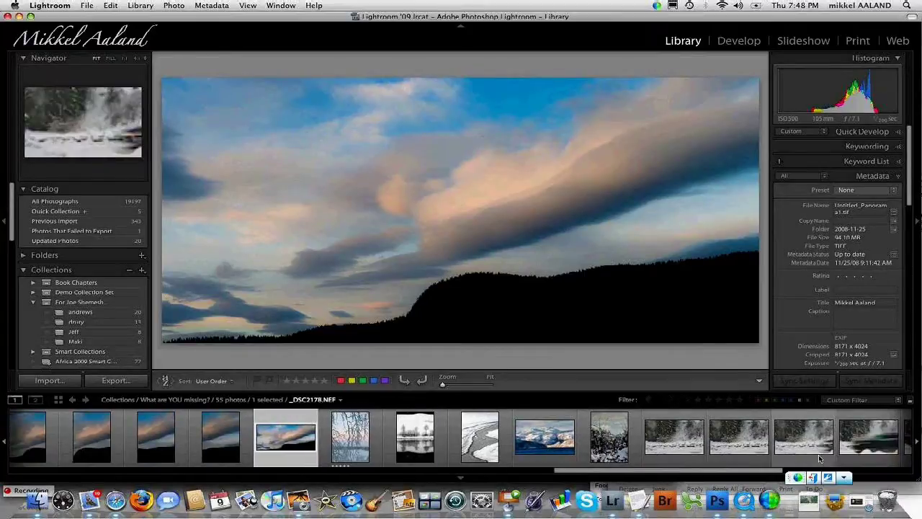
Find the photo of the windblown grain field with the red barn, DSC_8713.NEF, in the collection and open it in Develop
scroll(819, 458, down, 2)
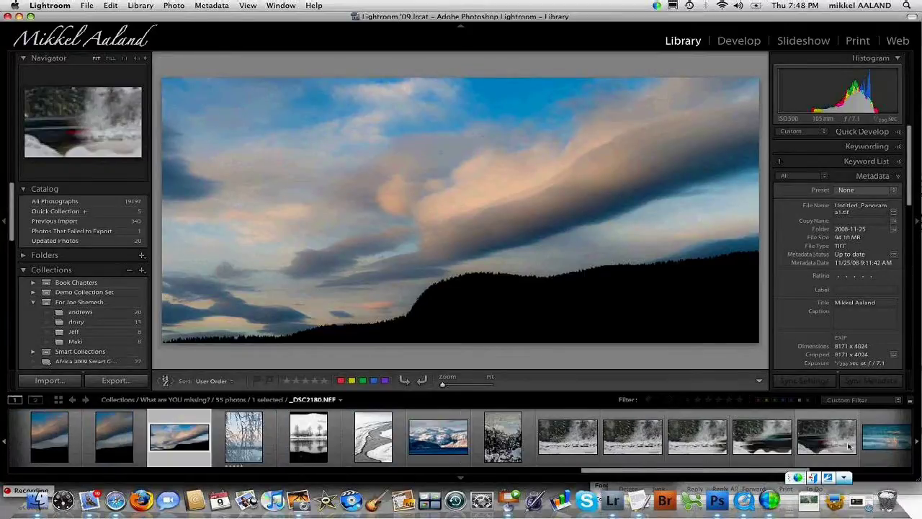
scroll(849, 447, down, 2)
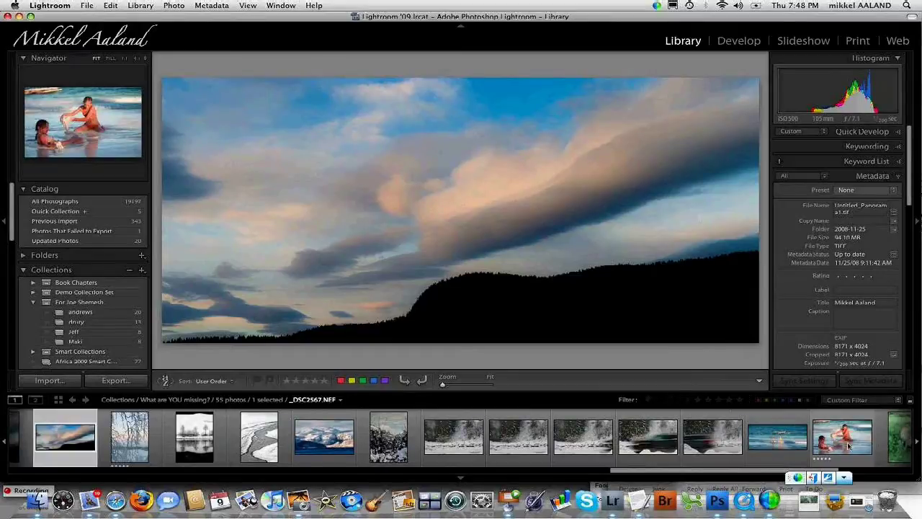
scroll(848, 446, down, 3)
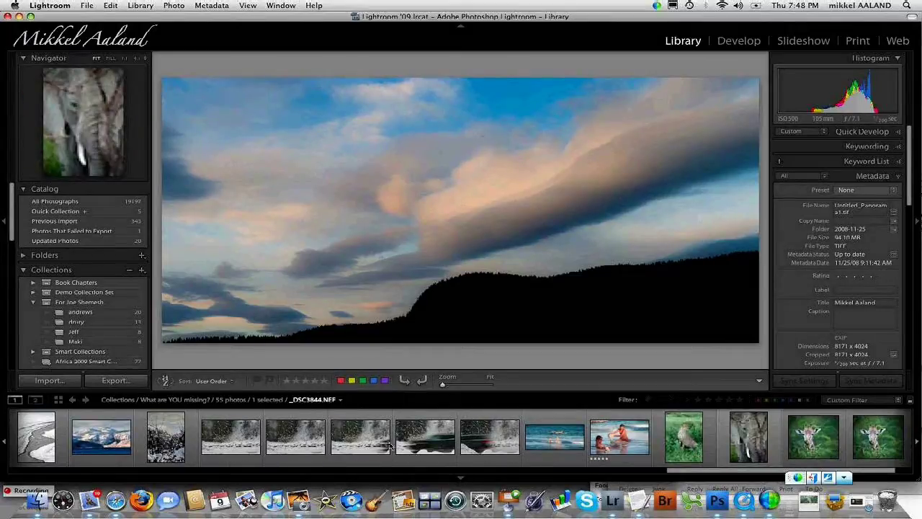
scroll(389, 446, up, 5)
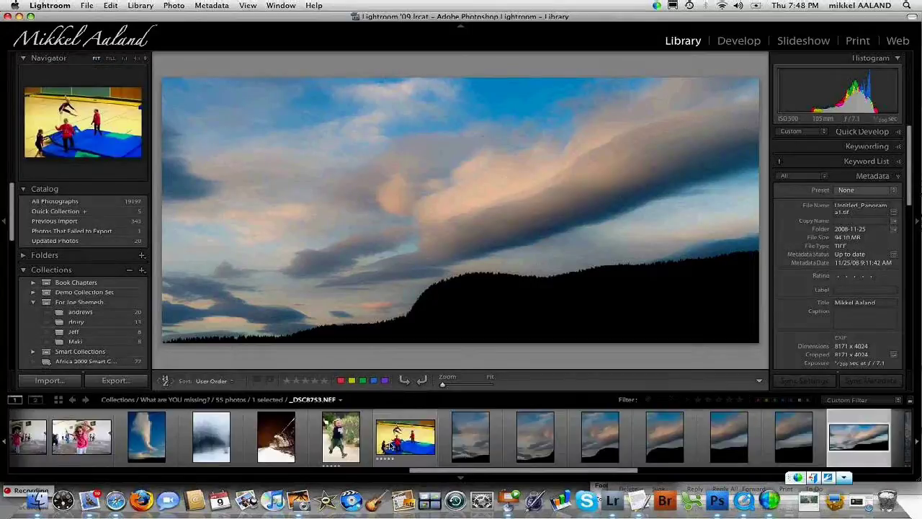
scroll(390, 446, up, 1)
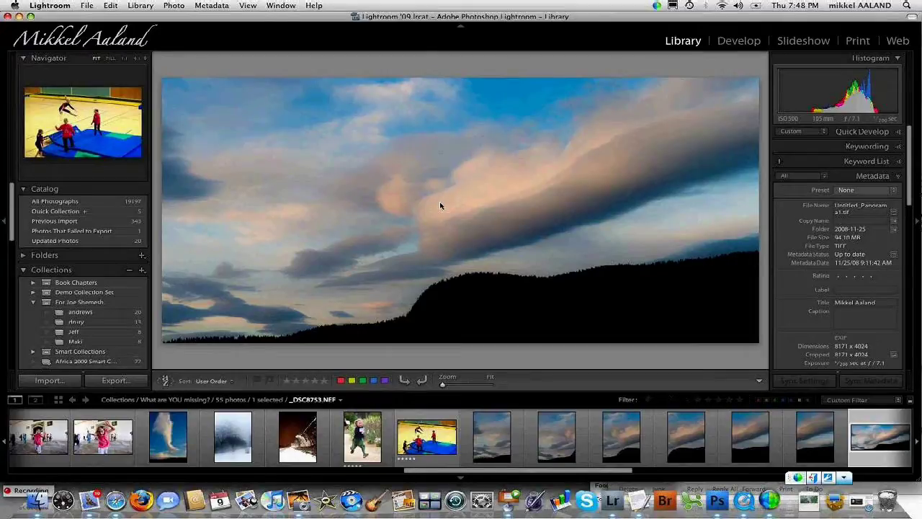
key(g)
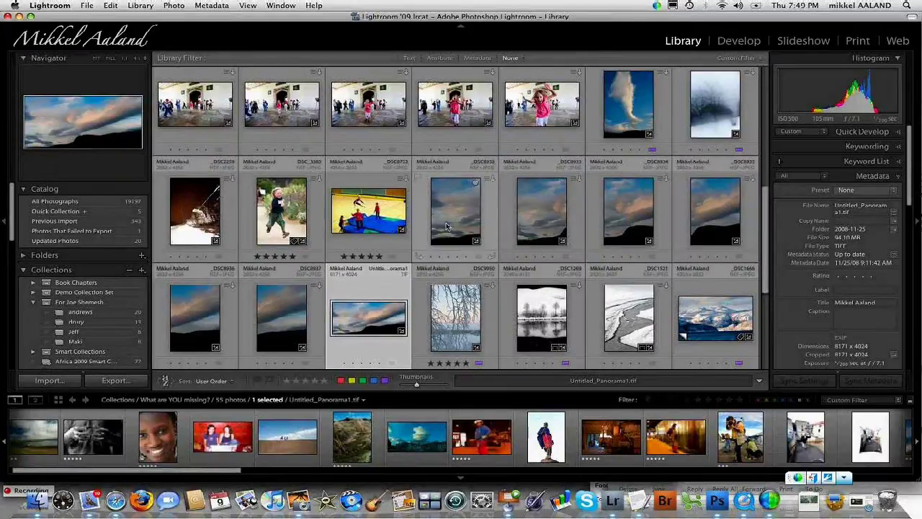
scroll(422, 173, up, 10)
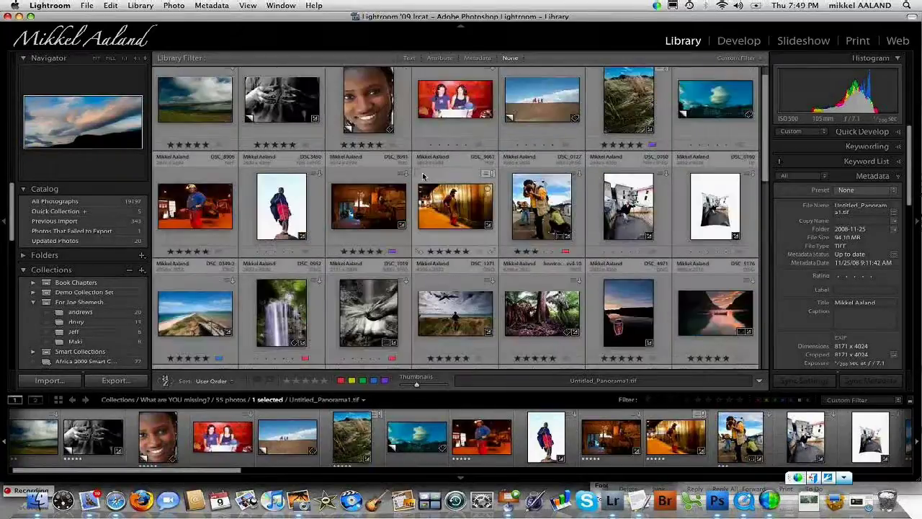
double_click(628, 101)
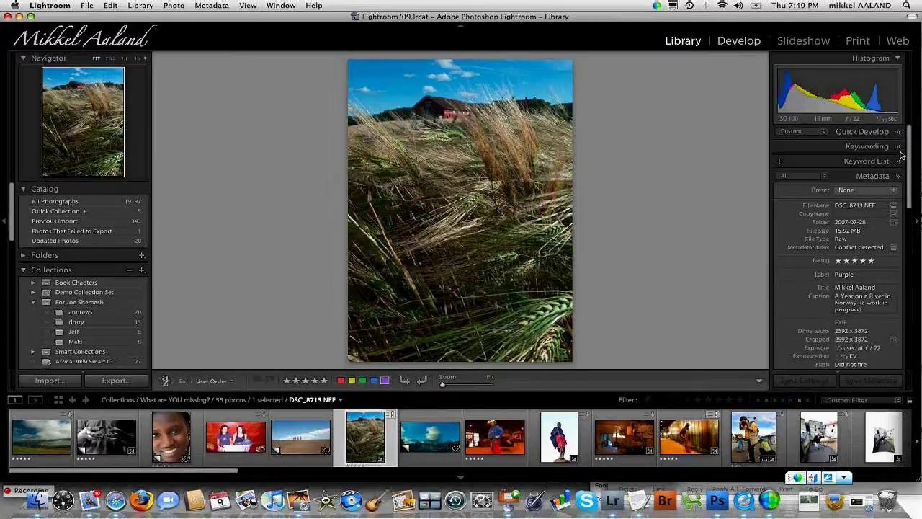
key(d)
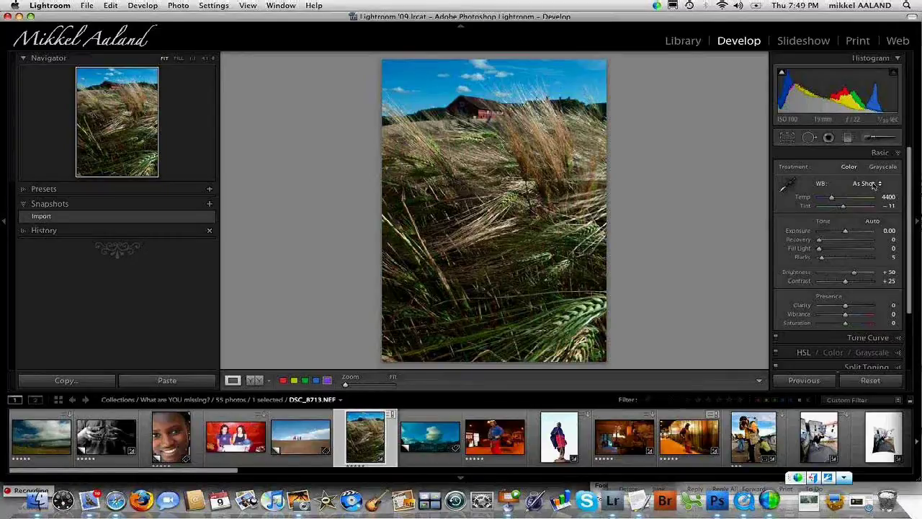
Try the Cloudy, Daylight and Shade white balance presets on the grain field photo, and set it back to As Shot
click(873, 185)
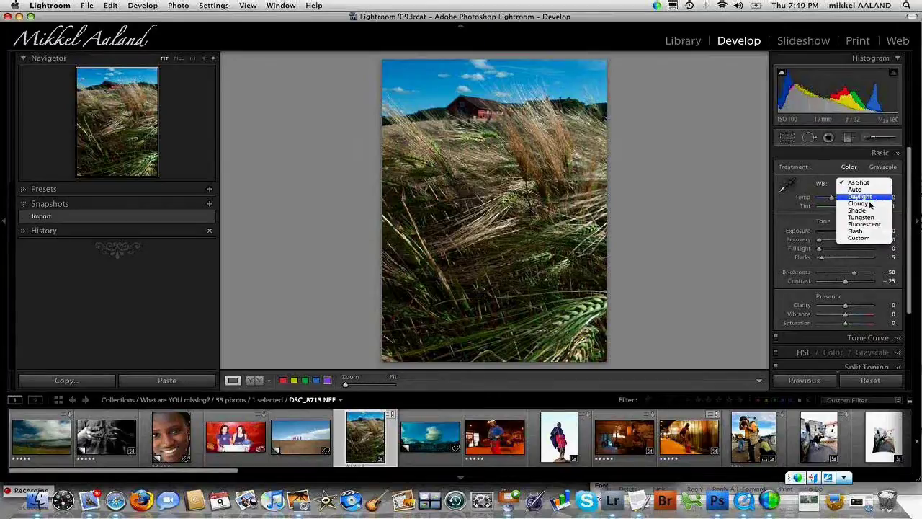
click(869, 203)
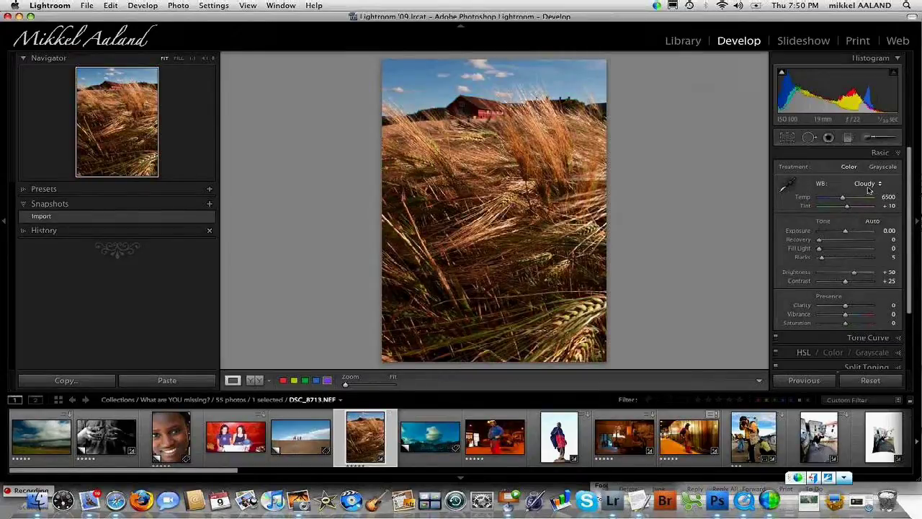
click(868, 189)
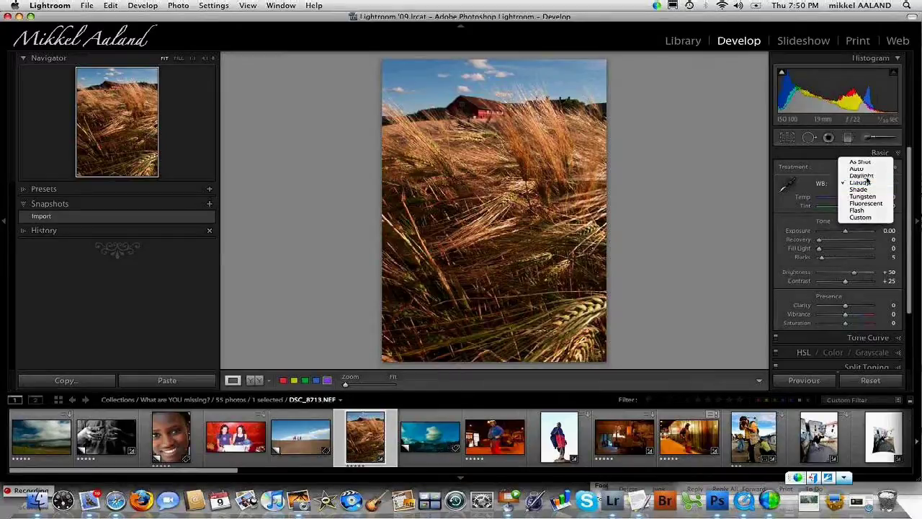
click(868, 179)
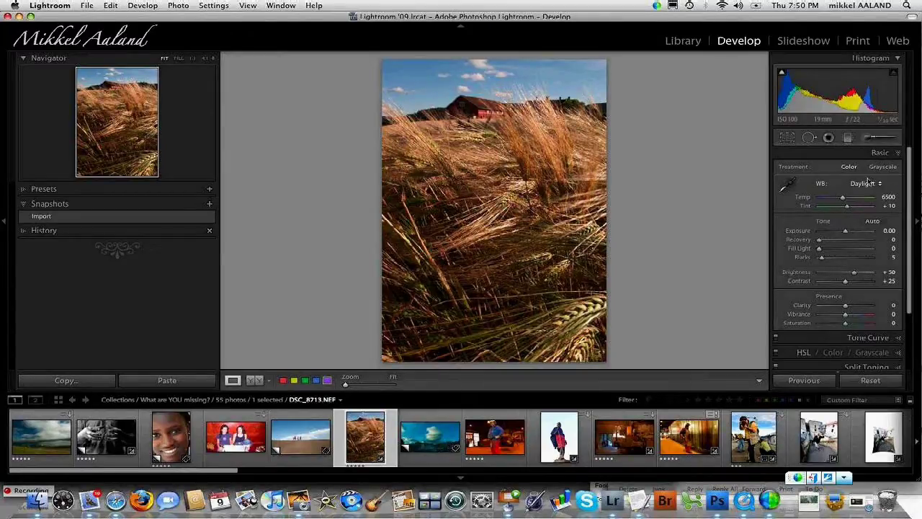
click(867, 183)
click(867, 198)
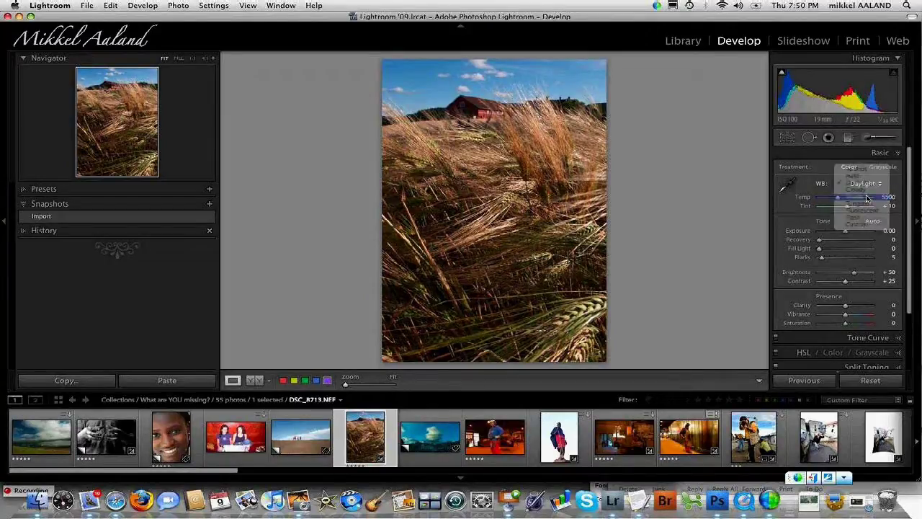
click(866, 183)
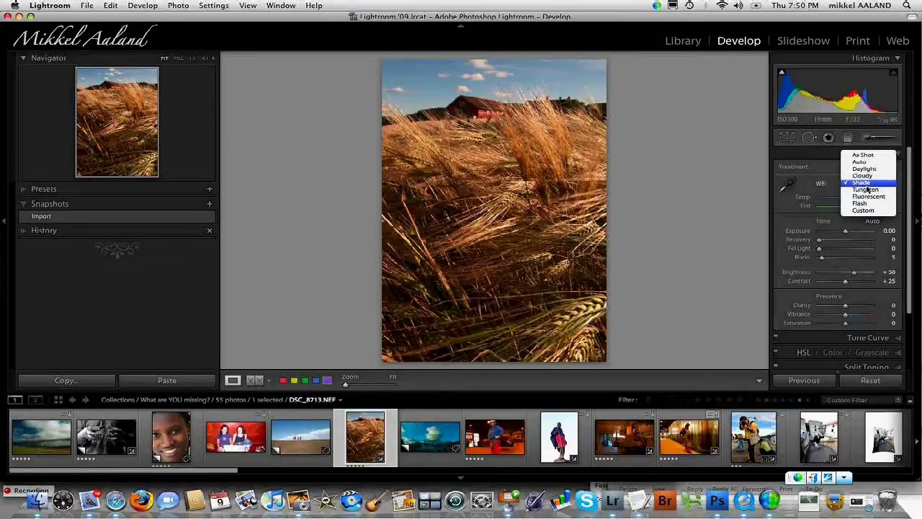
click(863, 182)
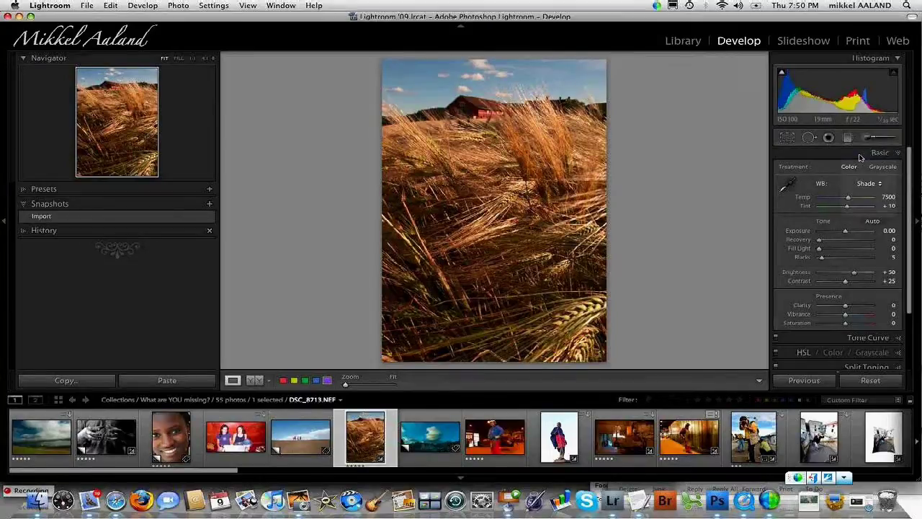
click(864, 183)
click(864, 152)
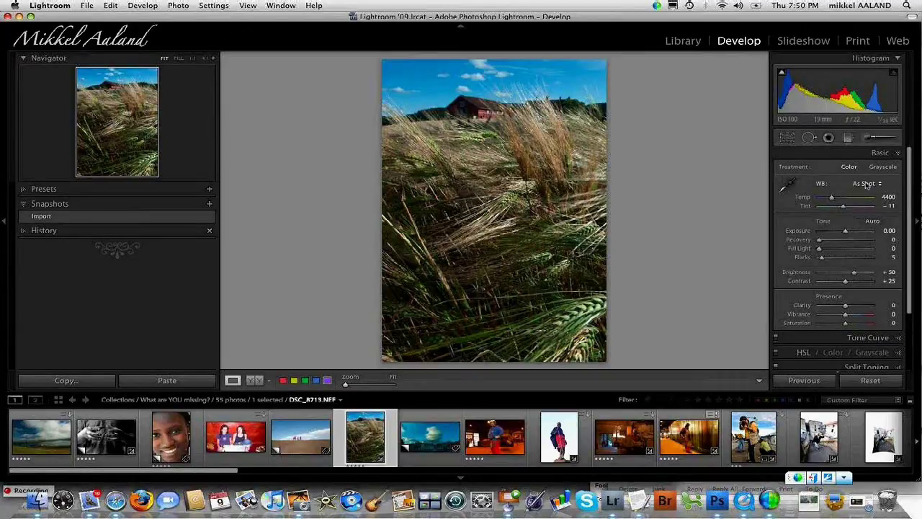
Compare the Auto and Daylight white balance presets on the grain field photo, and restore As Shot
click(864, 183)
click(866, 192)
click(867, 184)
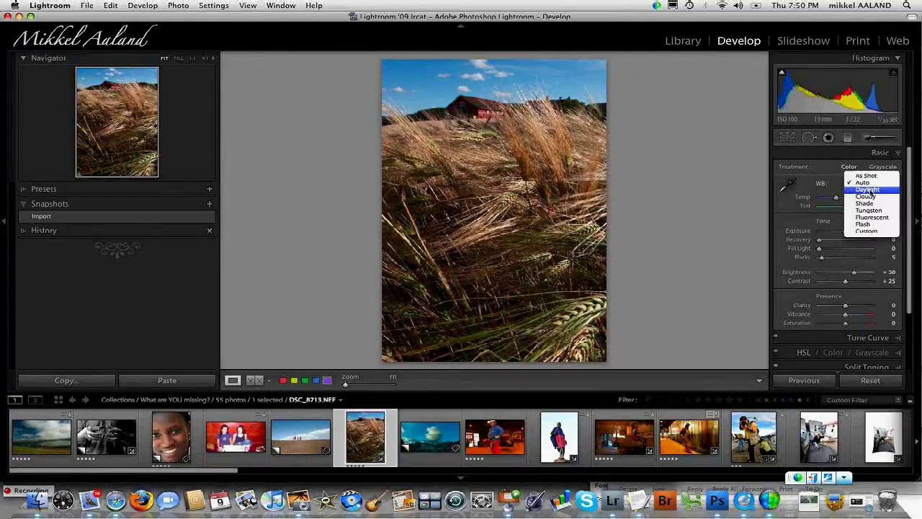
click(867, 190)
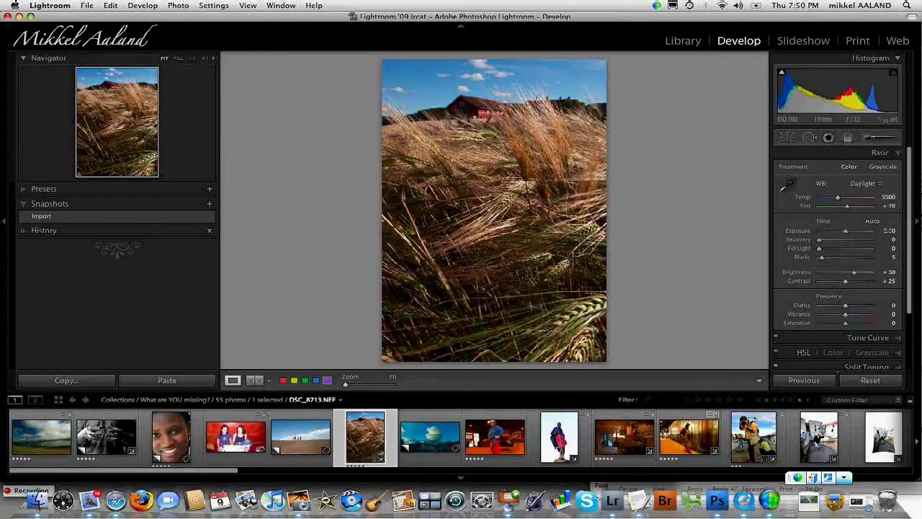
click(866, 186)
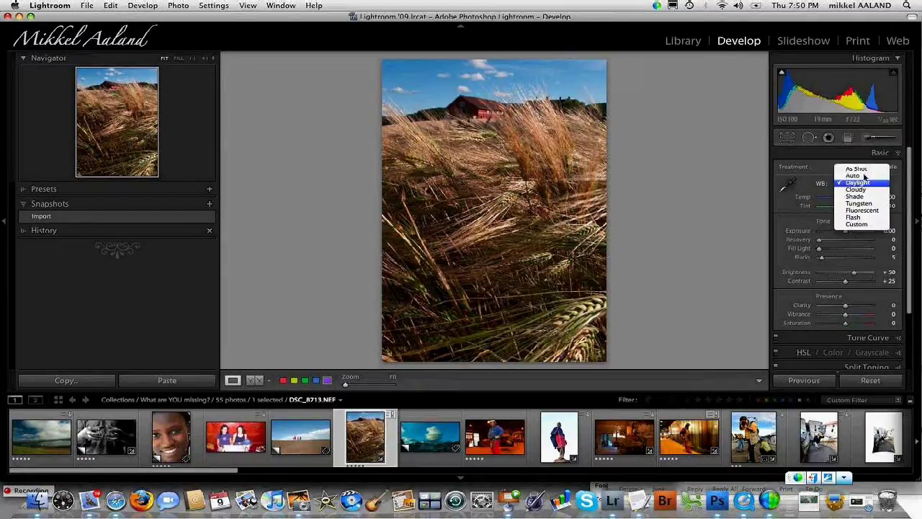
click(864, 170)
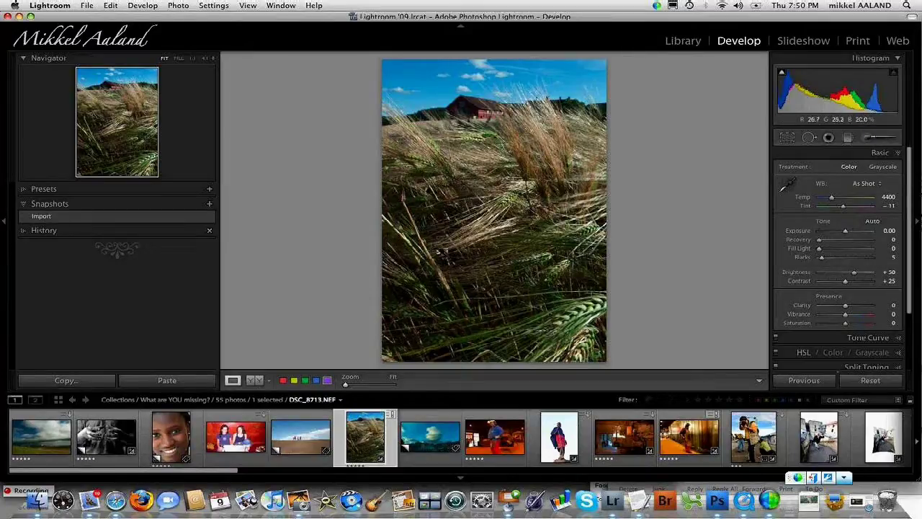
Show the Keynote presentation briefly, and return to the Library grid in Lightroom
key(super+Tab)
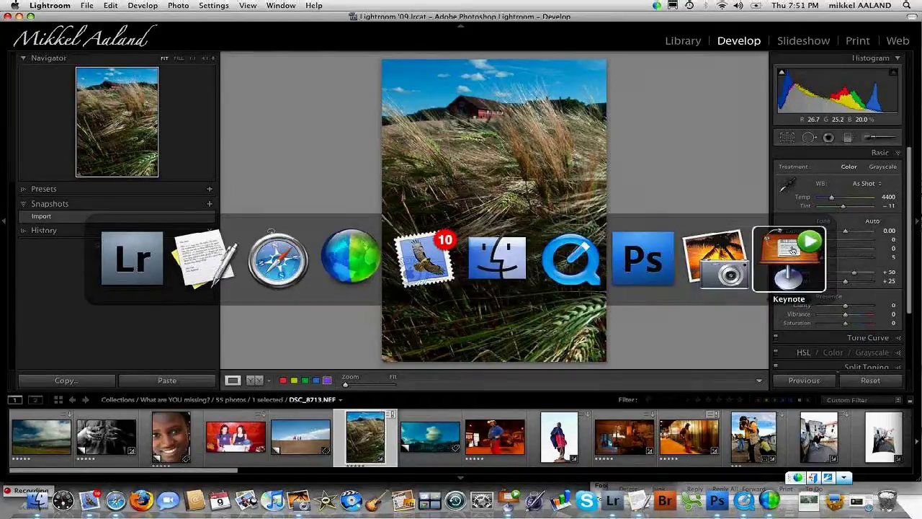
click(792, 249)
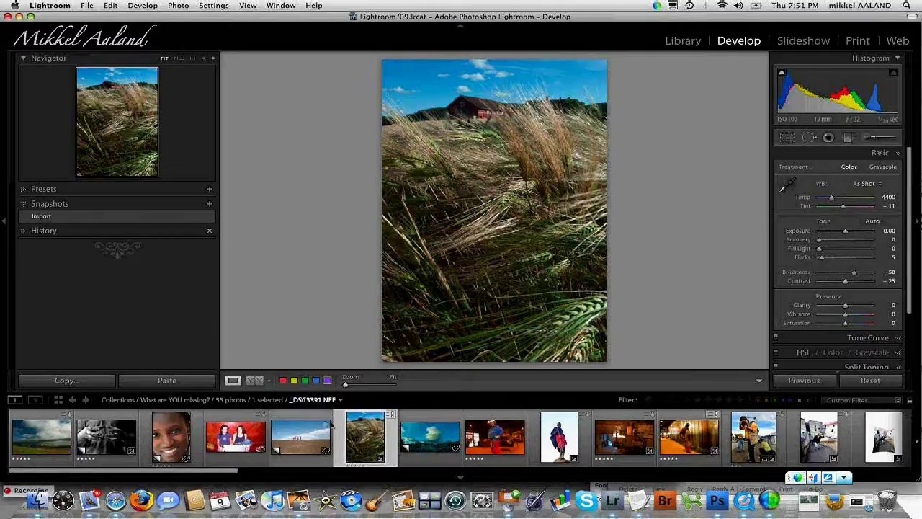
key(g)
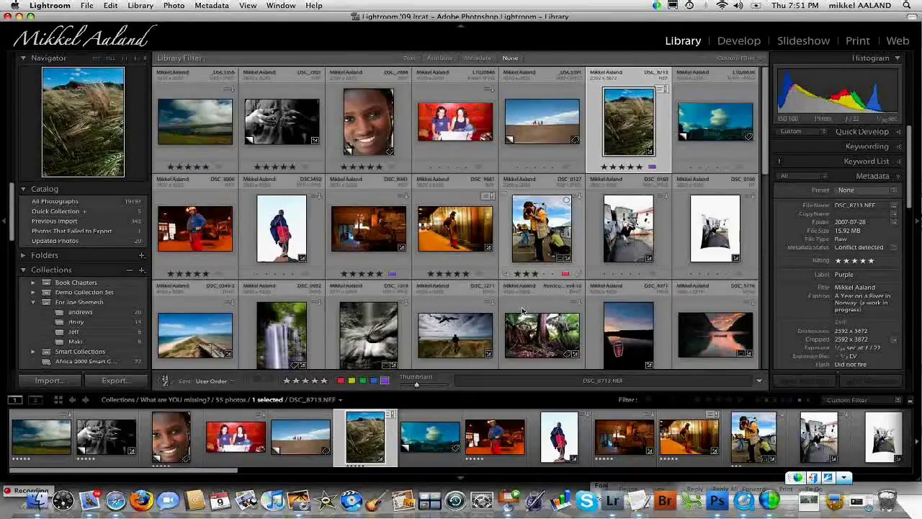
Open the first vertical cloud photo of the panorama series, _DSC8932.NEF, in Develop and expand its edit history
scroll(523, 310, down, 3)
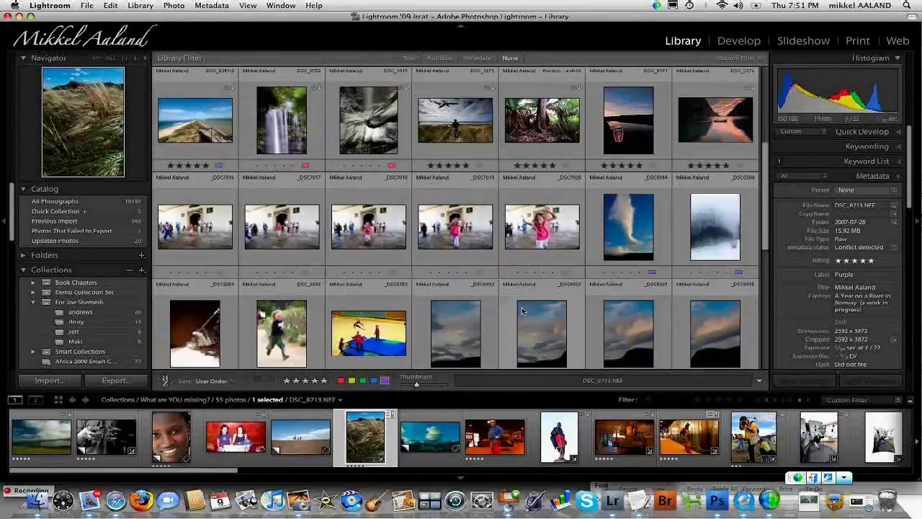
scroll(523, 310, down, 1)
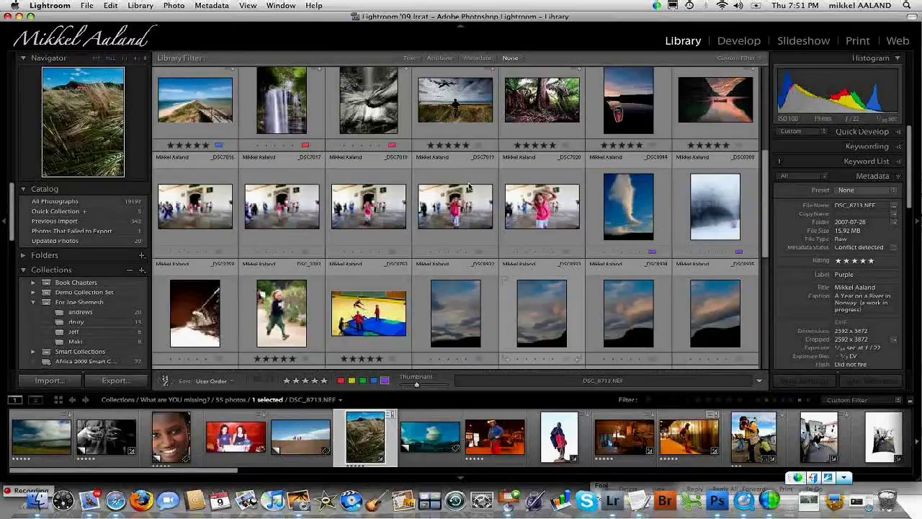
scroll(468, 187, down, 5)
click(471, 227)
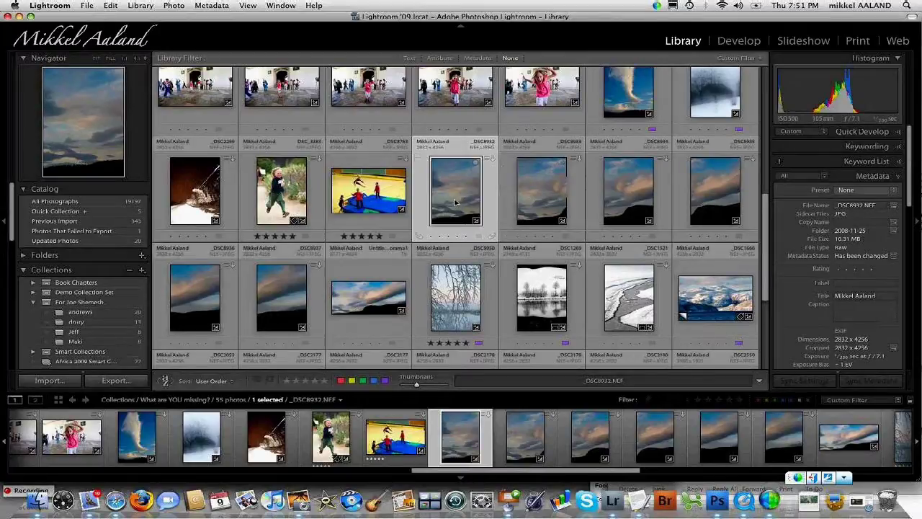
click(719, 48)
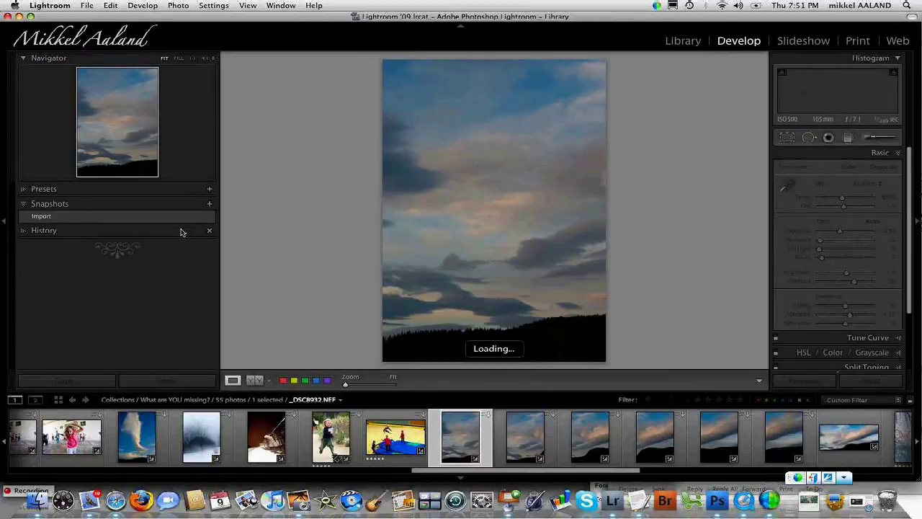
click(25, 231)
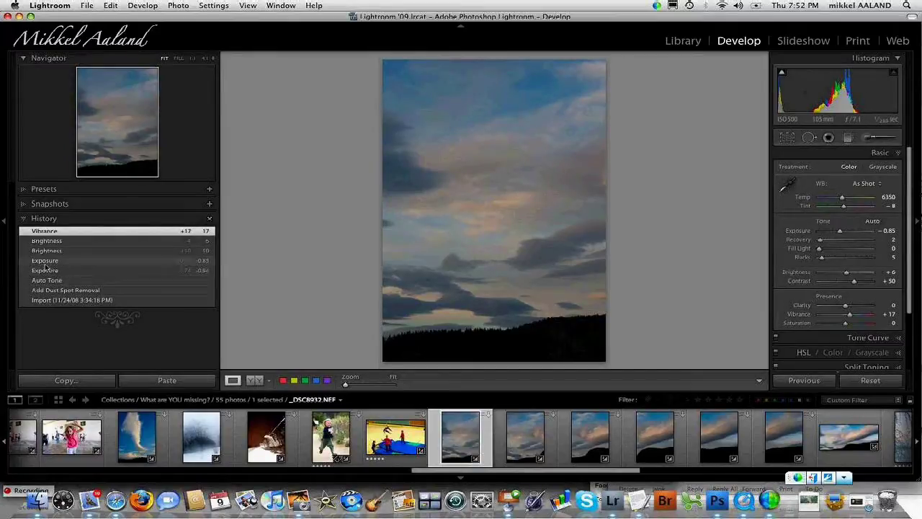
Collapse the edit history, inspect cloud photo _DSC8932.NEF enlarged in the Library, and return to the thumbnail grid
click(45, 219)
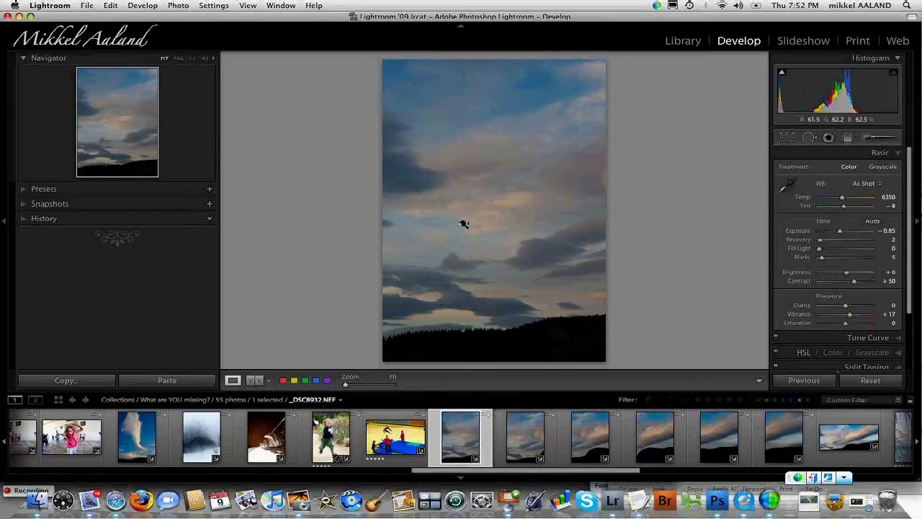
key(e)
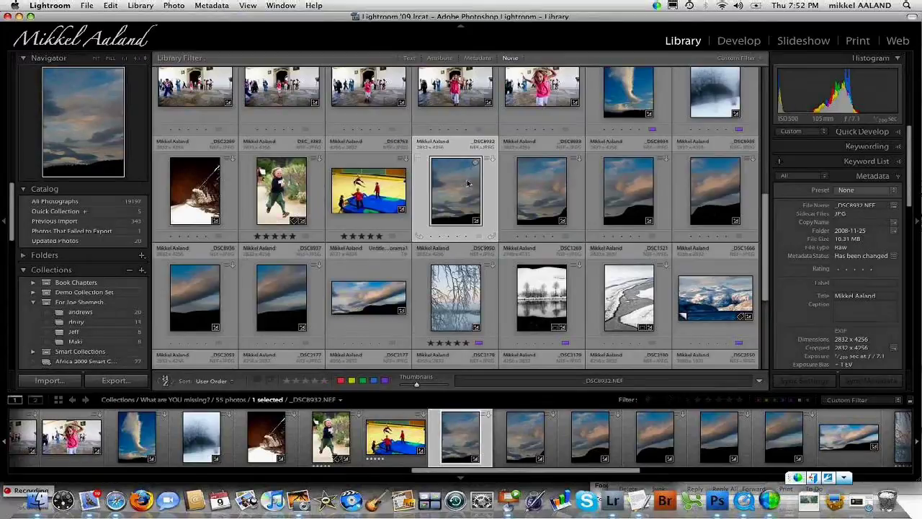
double_click(467, 183)
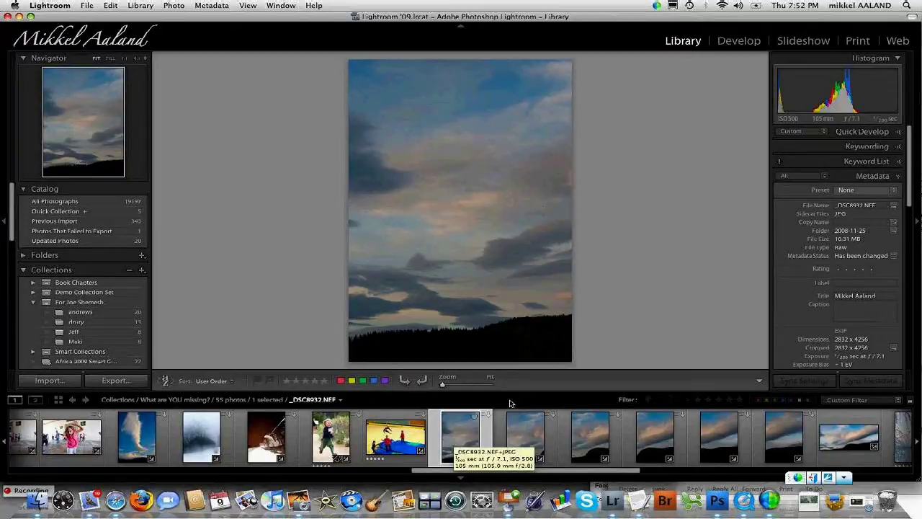
click(499, 264)
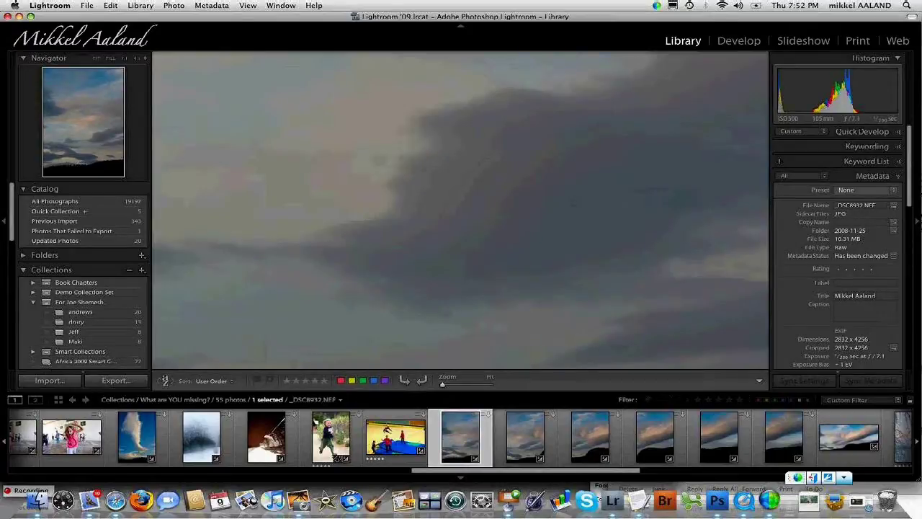
key(g)
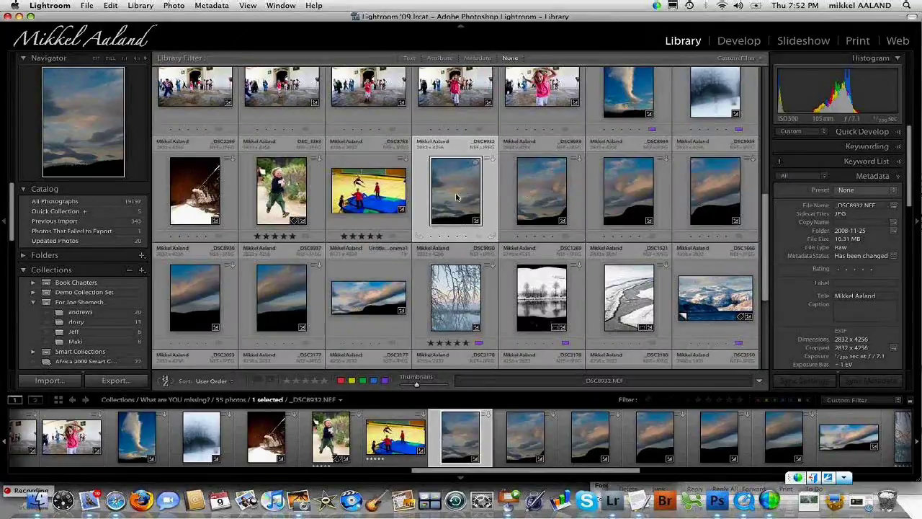
Open _DSC8932.NEF in Develop with Spot Removal and delete the existing dust spot correction in the middle of the sky
key(e)
click(377, 239)
click(738, 42)
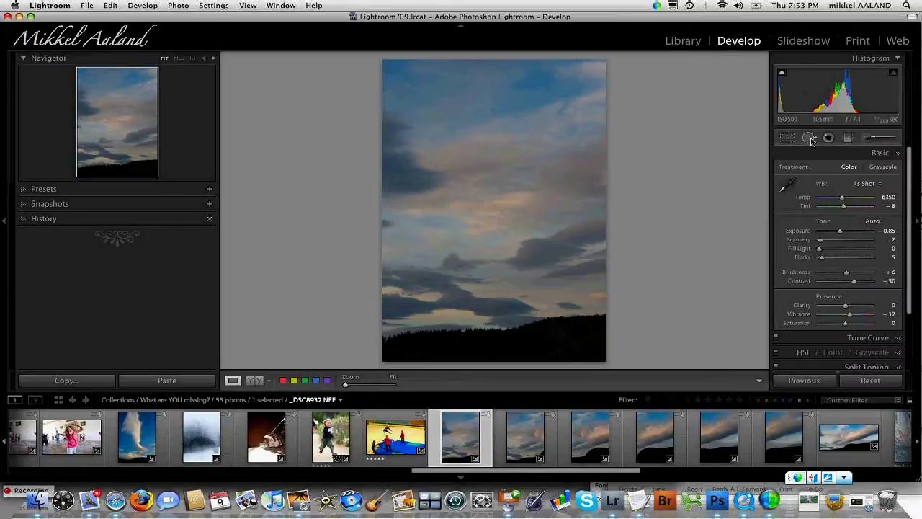
click(810, 139)
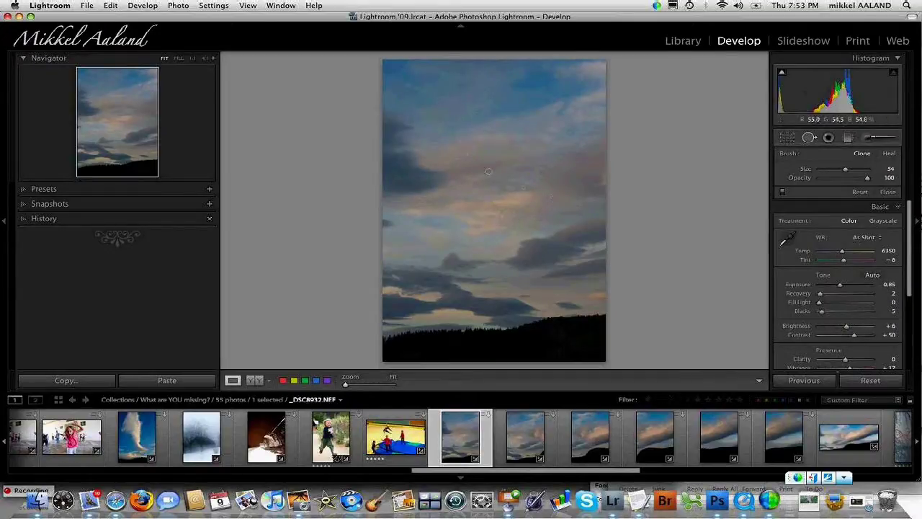
click(488, 171)
click(498, 181)
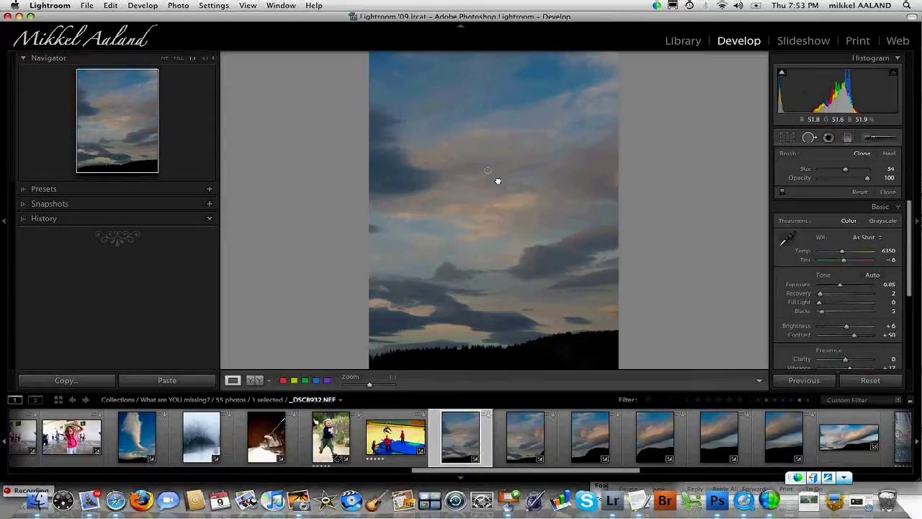
click(497, 180)
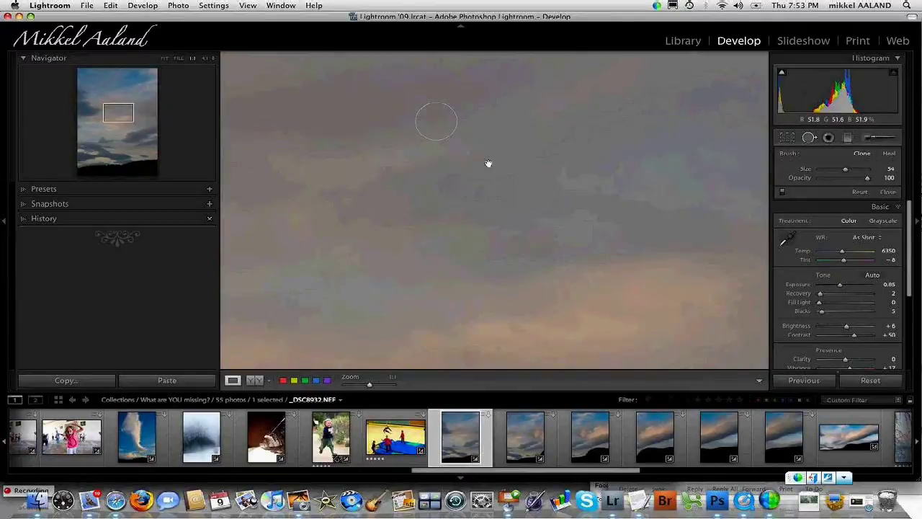
drag(489, 164, 523, 197)
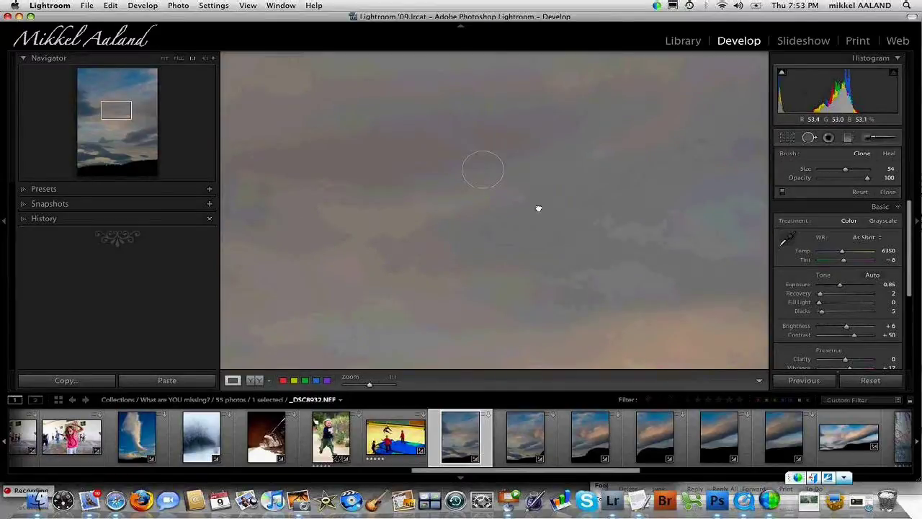
click(490, 170)
drag(489, 171, 504, 184)
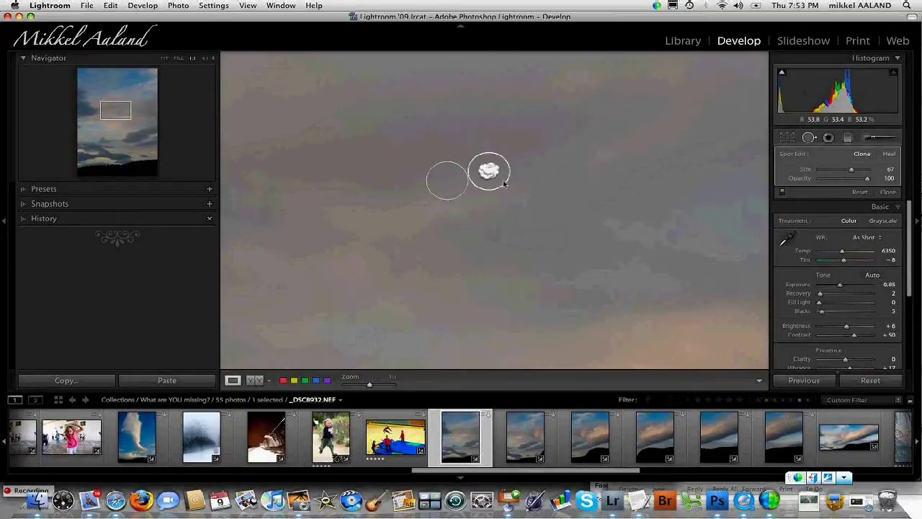
key(Delete)
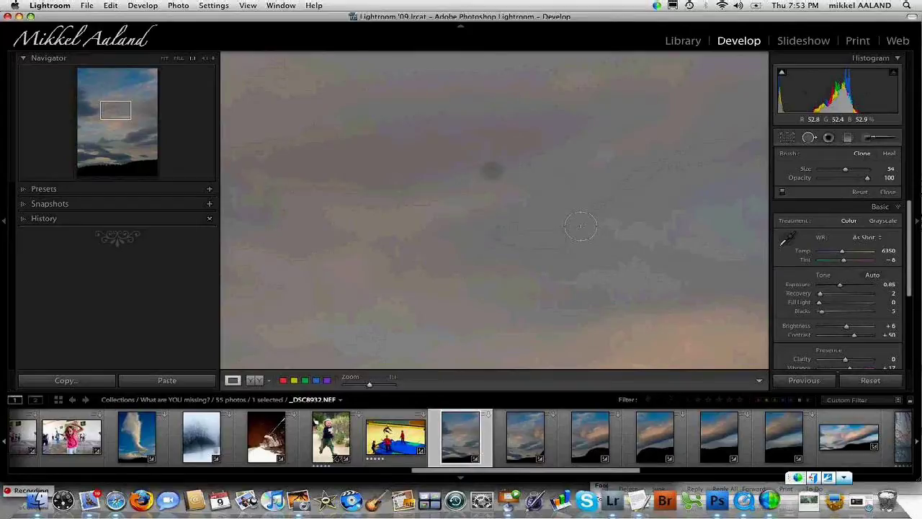
Clone out the dust spot in the sky at size 54, close Spot Removal, and check the whole photo
click(491, 169)
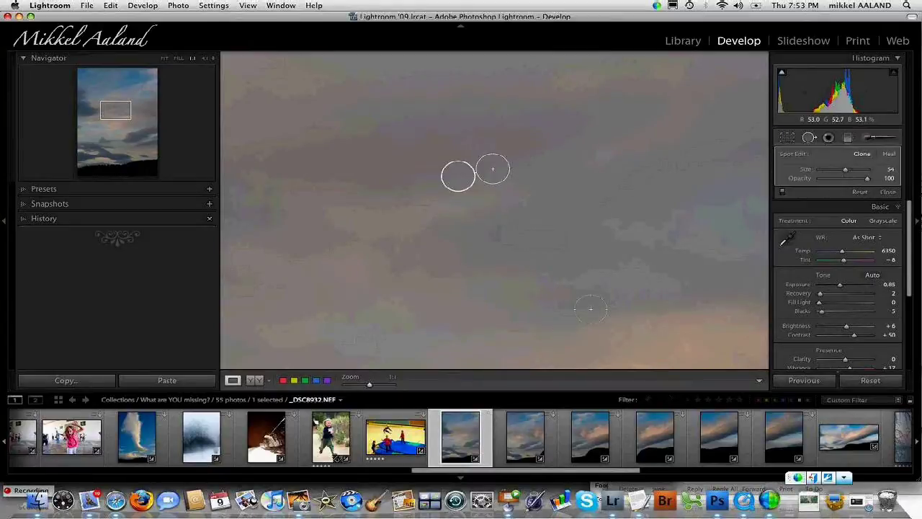
click(810, 137)
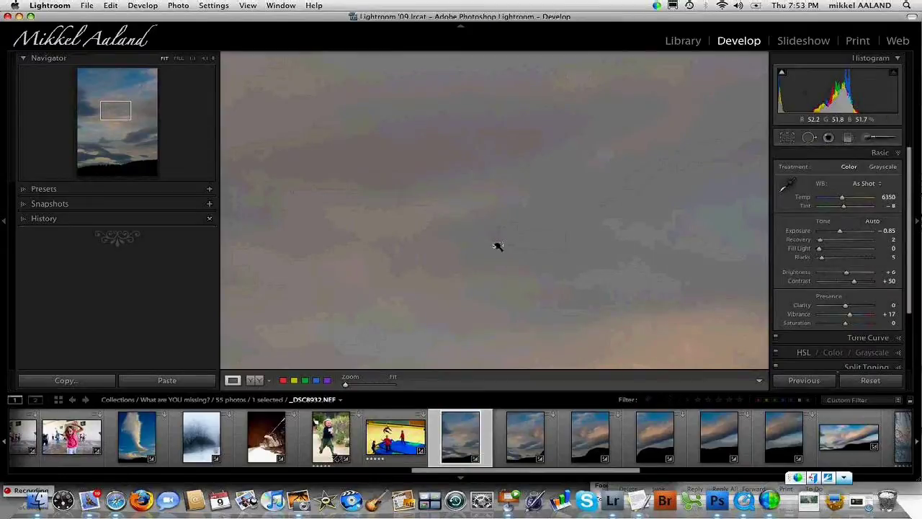
click(497, 247)
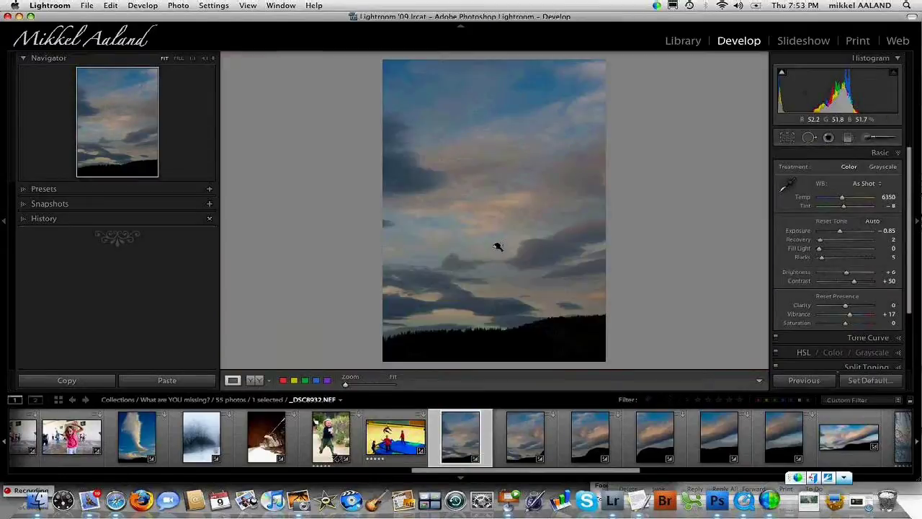
click(497, 246)
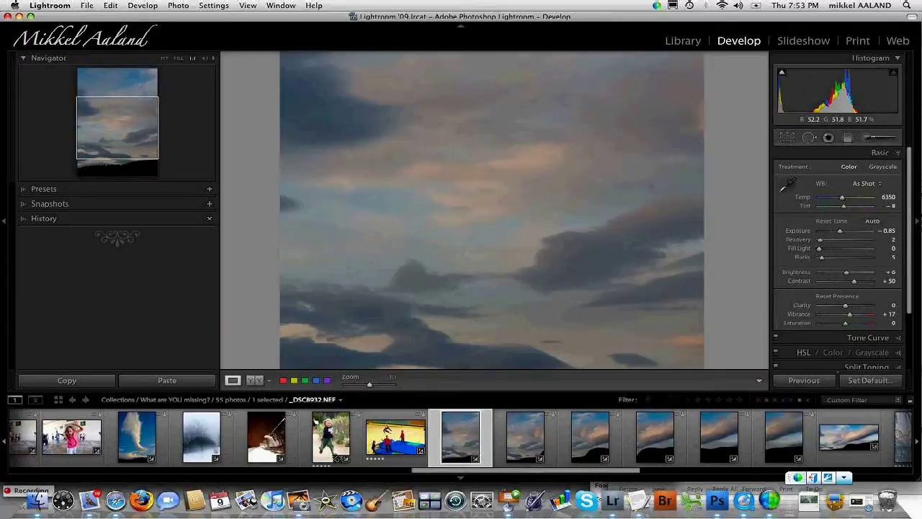
click(497, 244)
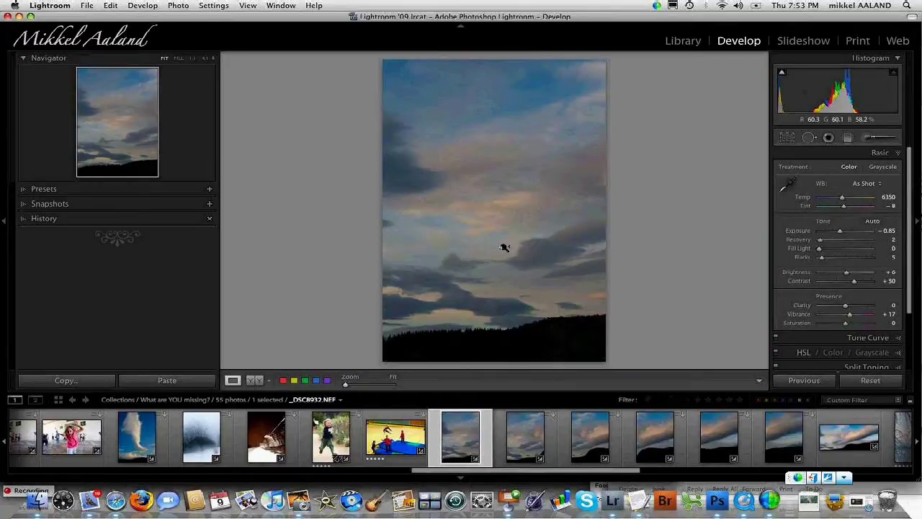
Step through the vertical cloud photos of the series up to the stitched panorama Untitled_Panorama1.tif
key(Right)
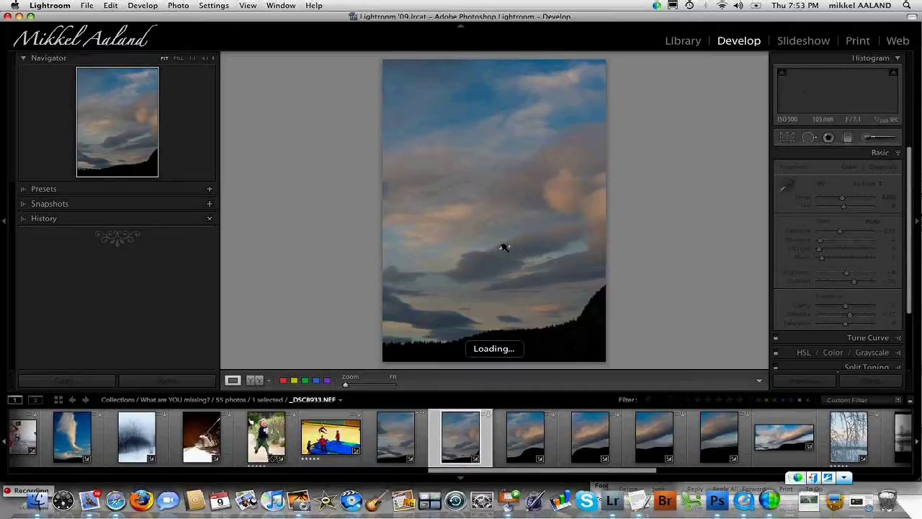
key(Right)
key(Right)
key(Right)
key(Right)
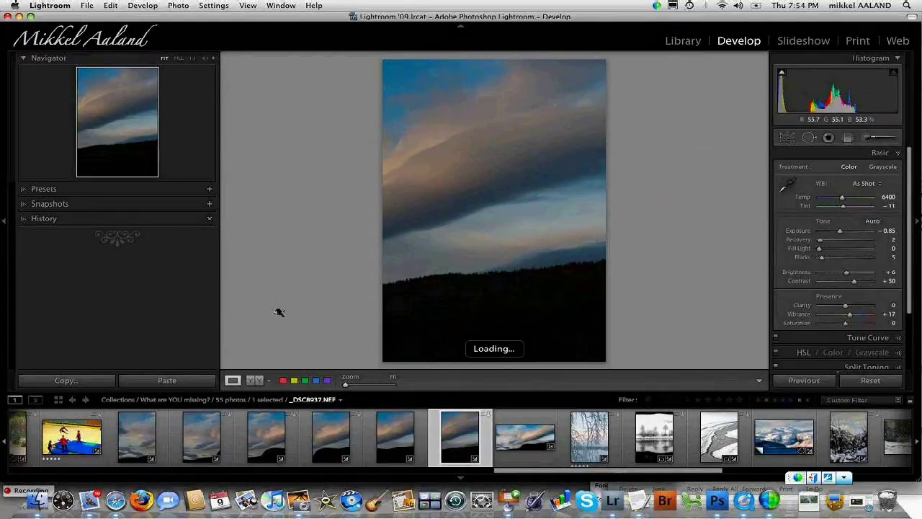
key(Right)
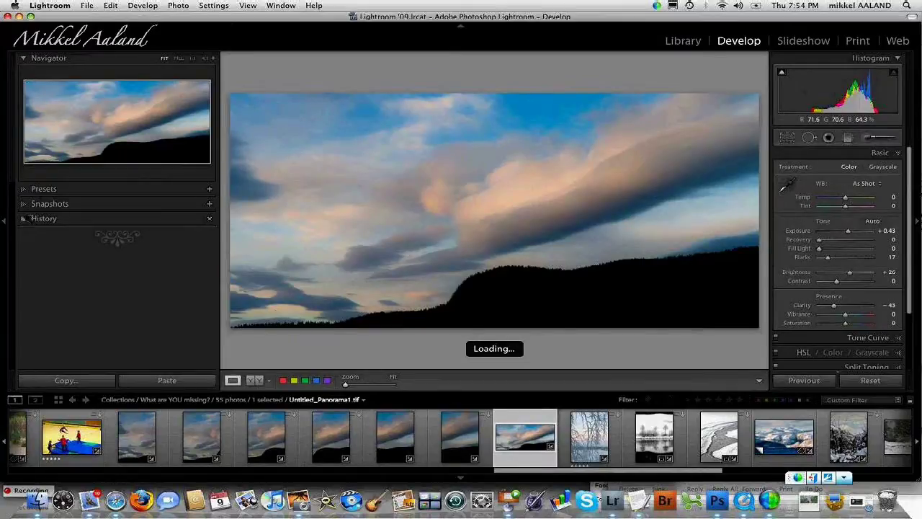
Expand the panorama's edit history and review its entries from the latest change back to the import
click(24, 219)
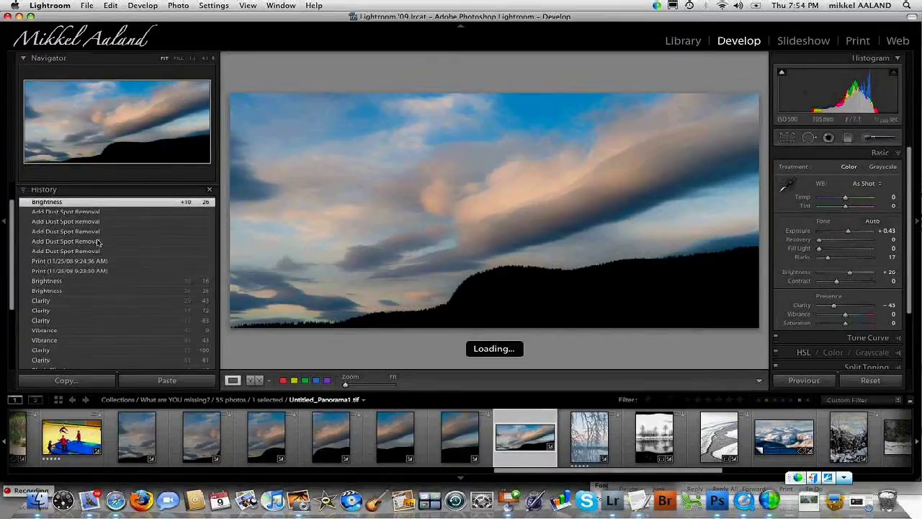
scroll(99, 248, down, 1)
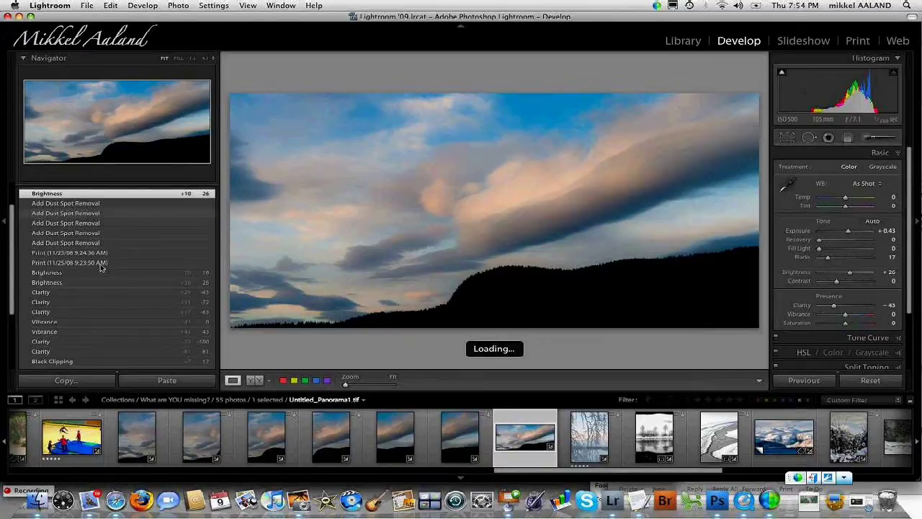
scroll(101, 267, down, 5)
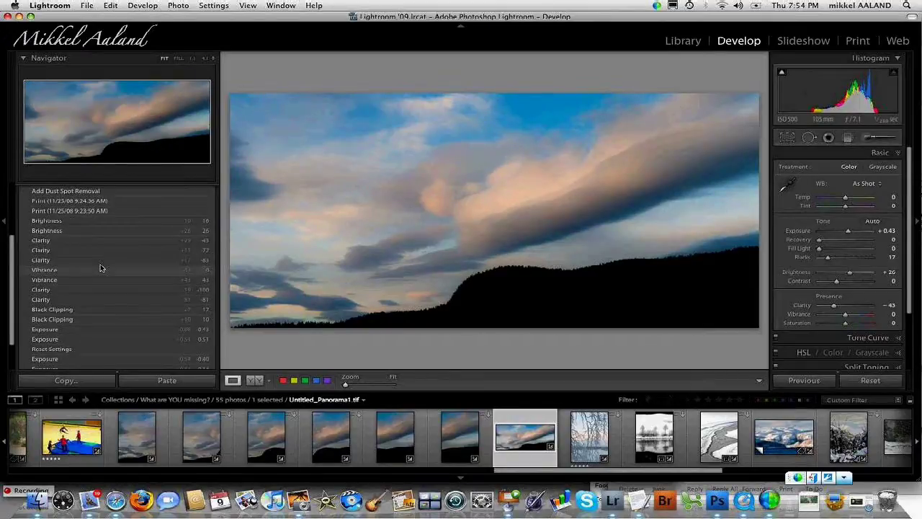
scroll(100, 268, down, 4)
scroll(100, 268, up, 2)
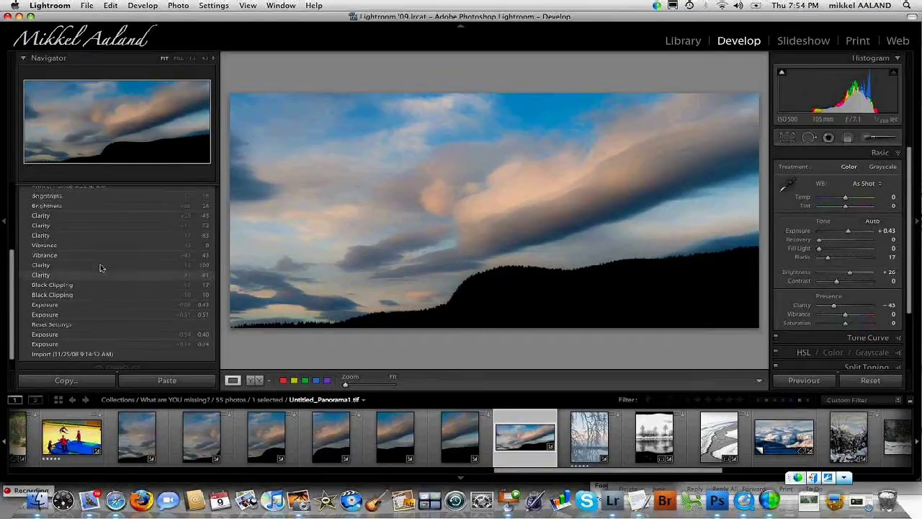
scroll(100, 268, up, 12)
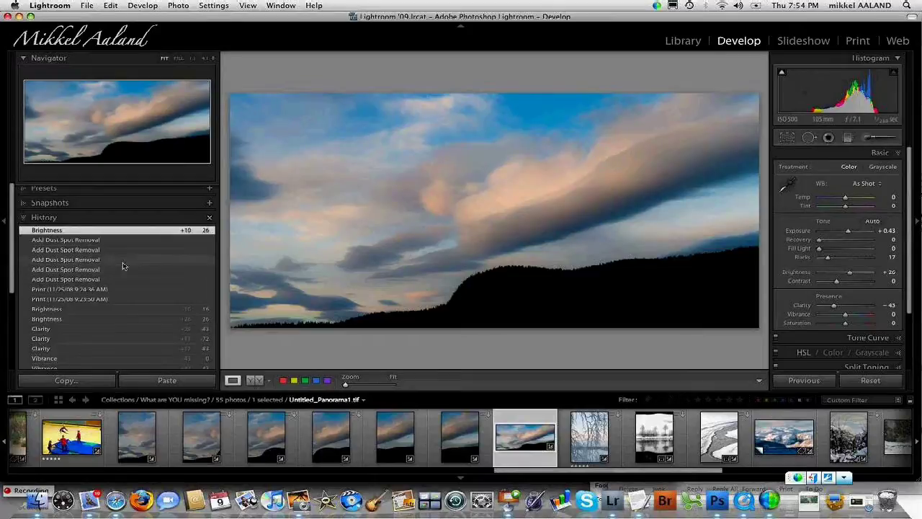
key(super+Tab)
key(super+shift+Tab)
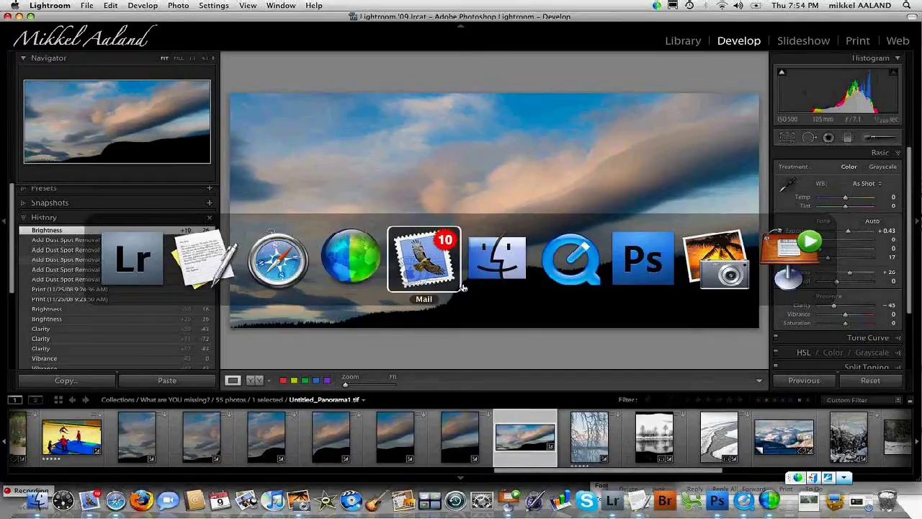
click(458, 285)
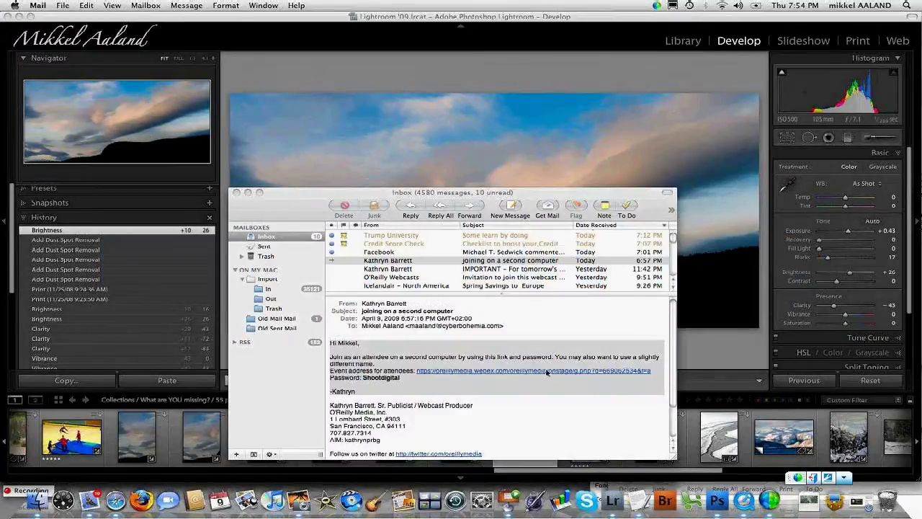
key(super+Tab)
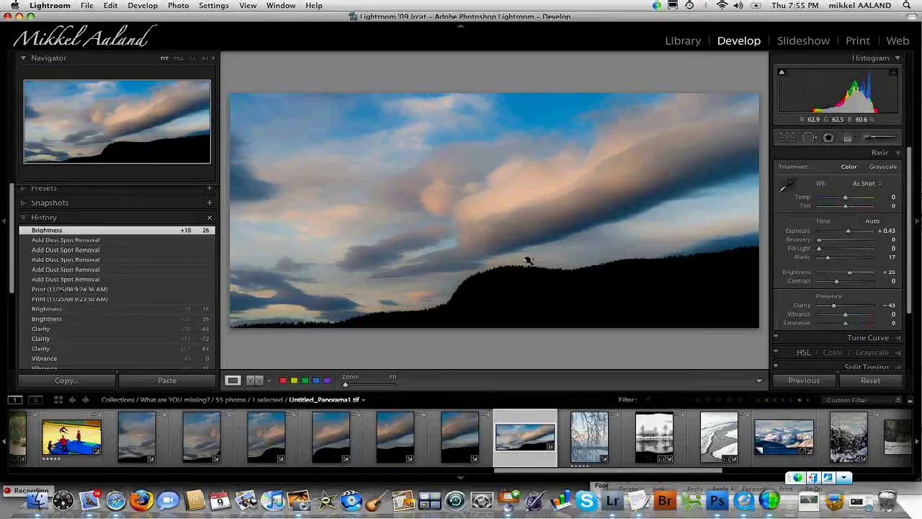
Inspect the panorama's treeline and sky detail at 1:1, and return to the full view
click(528, 260)
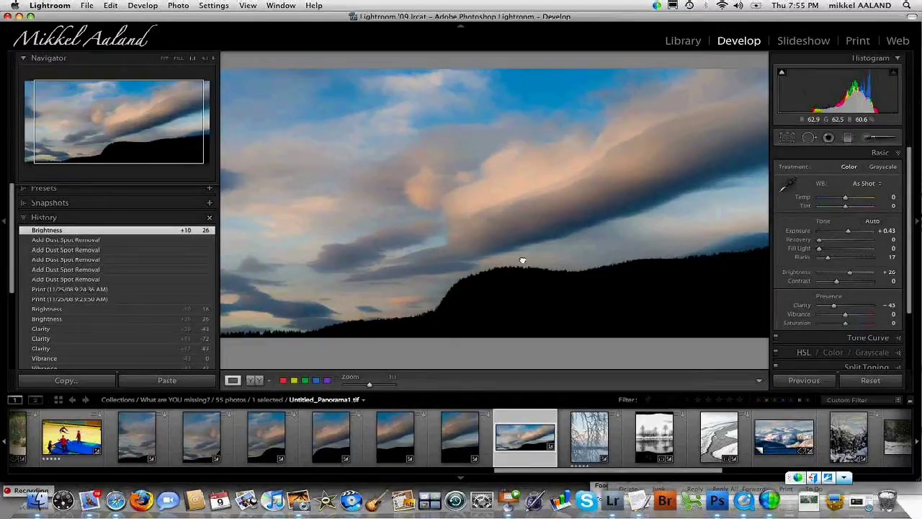
click(522, 260)
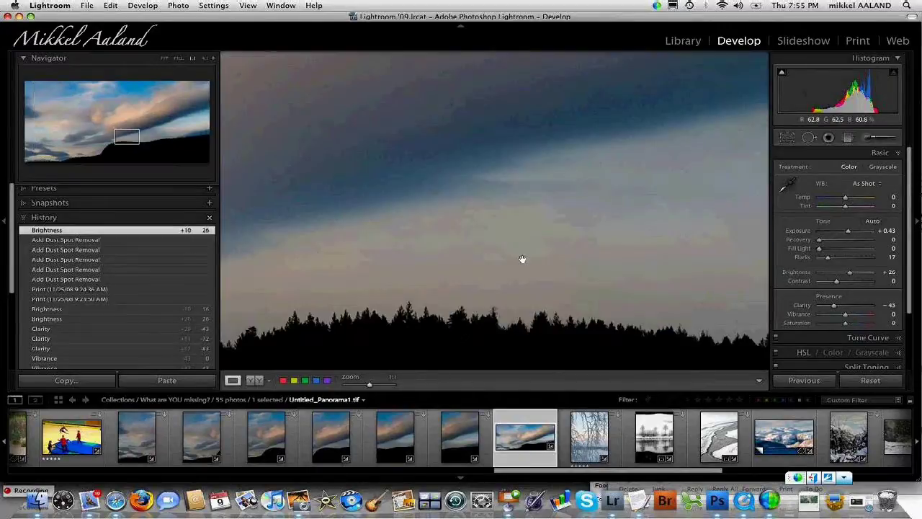
click(522, 259)
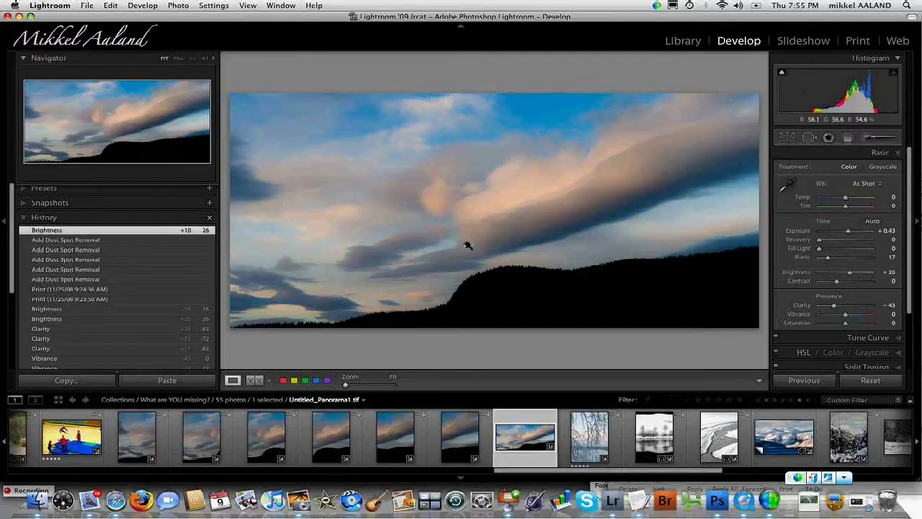
Switch to the Keynote presentation and advance from the Creative White Balance Control slide to Making Moving Stills
key(super+Tab)
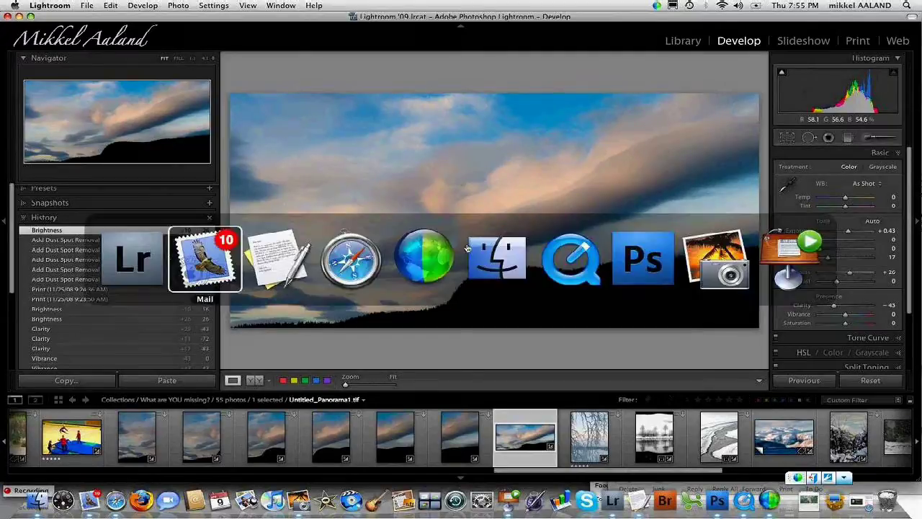
click(425, 253)
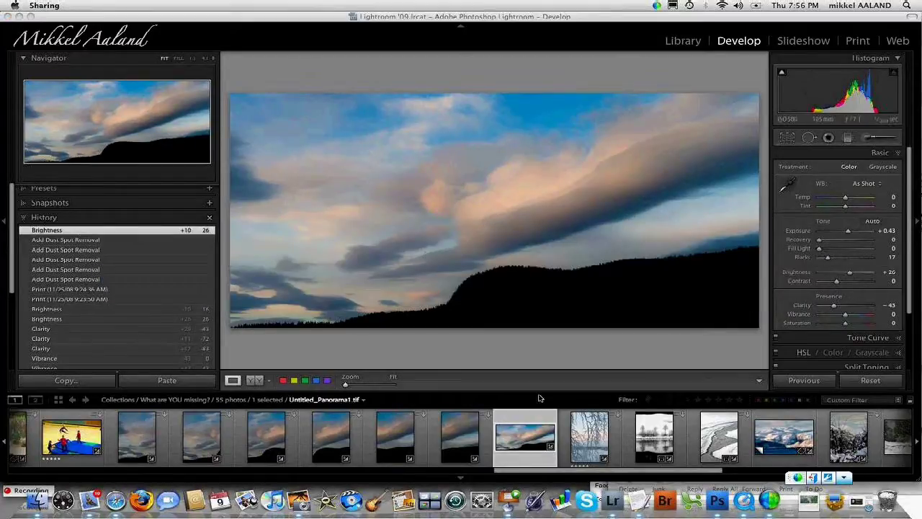
key(super+Tab)
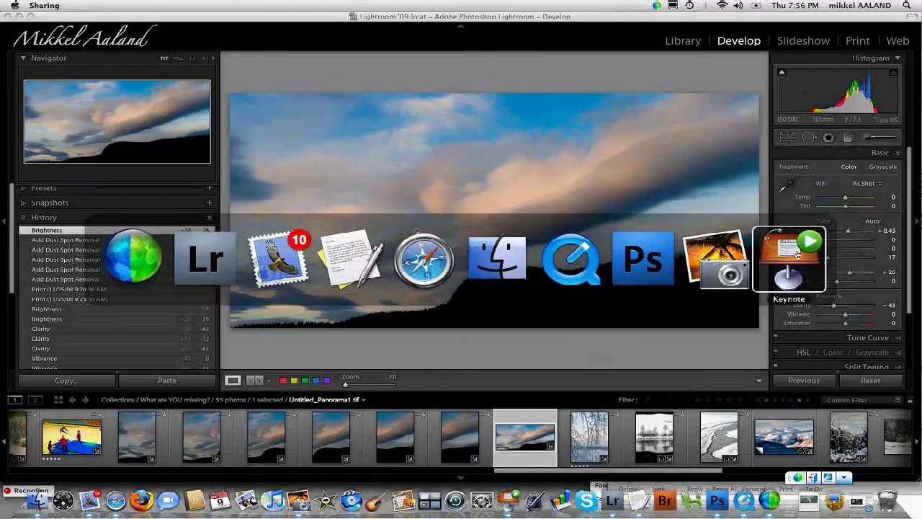
click(797, 254)
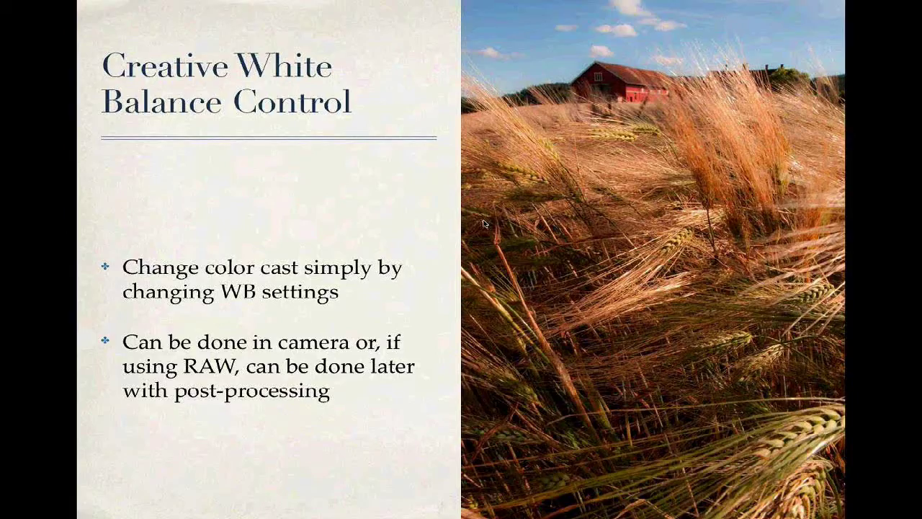
click(485, 224)
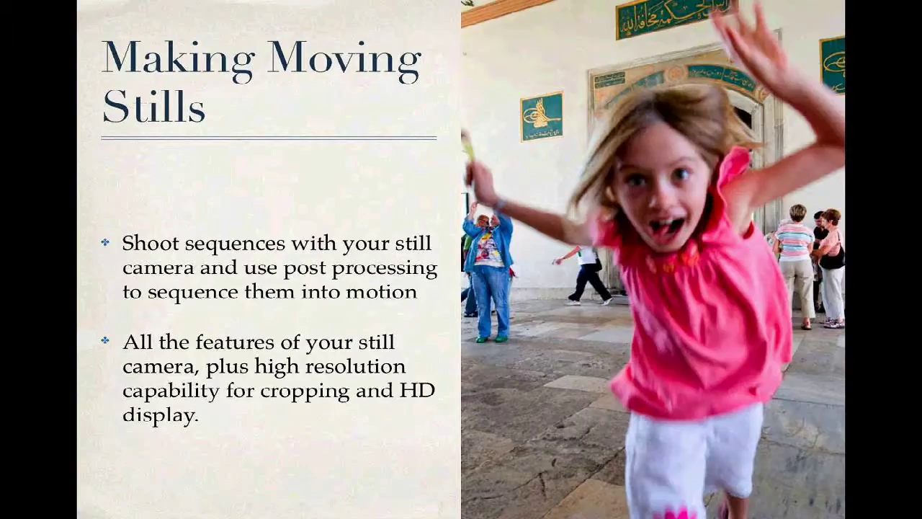